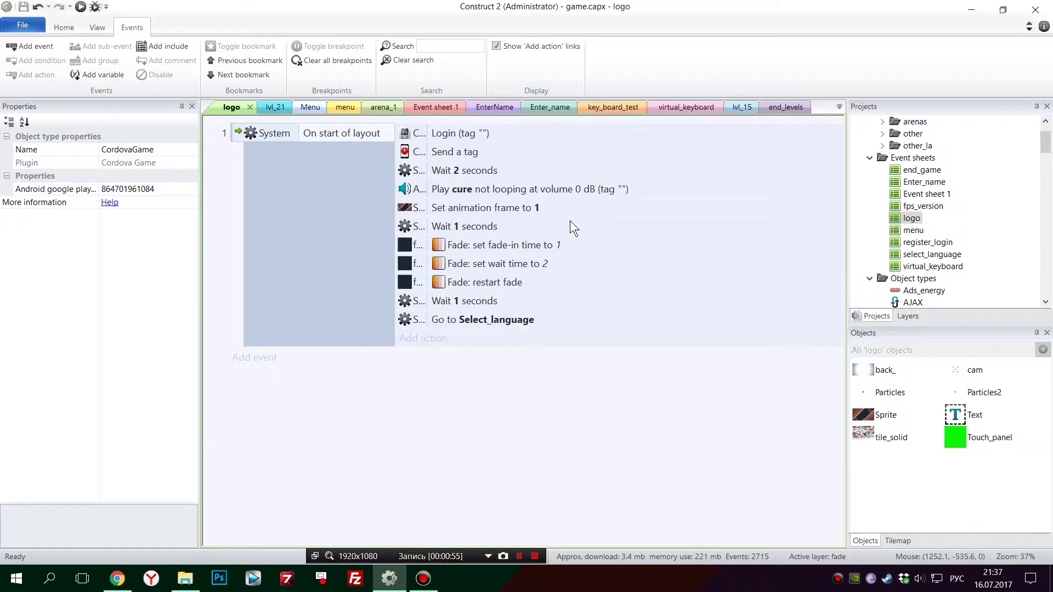
Examine the Cordova Push Notifications One Signal and cranberrygame_CordovaGame plugin folders inside C2Push in File Explorer
{"action": "left_click", "coordinate": [186, 578]}
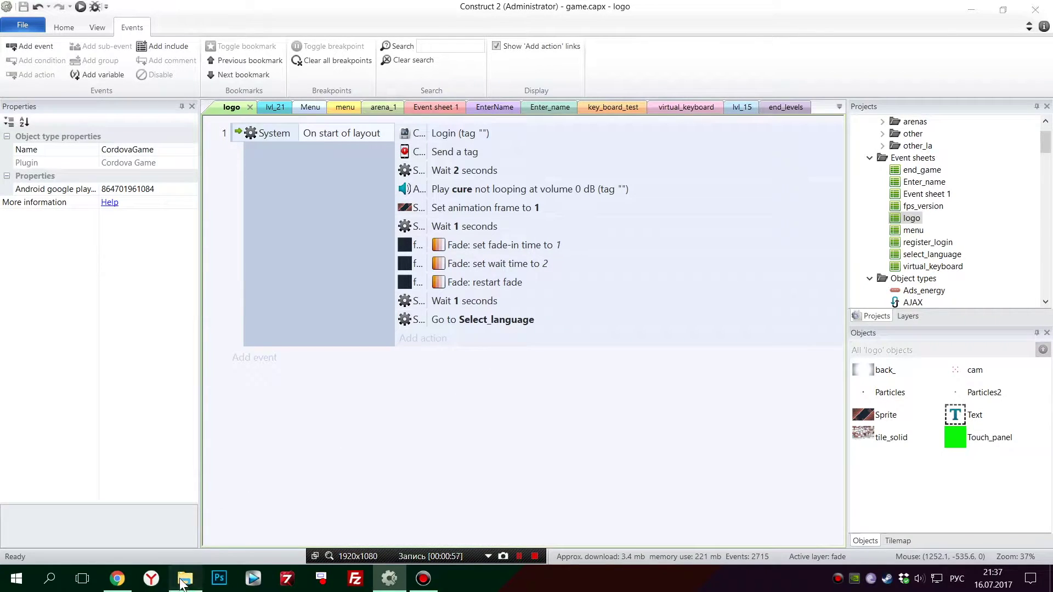
{"action": "left_click_drag", "start_coordinate": [356, 278], "coordinate": [485, 185]}
{"action": "left_click", "coordinate": [407, 252]}
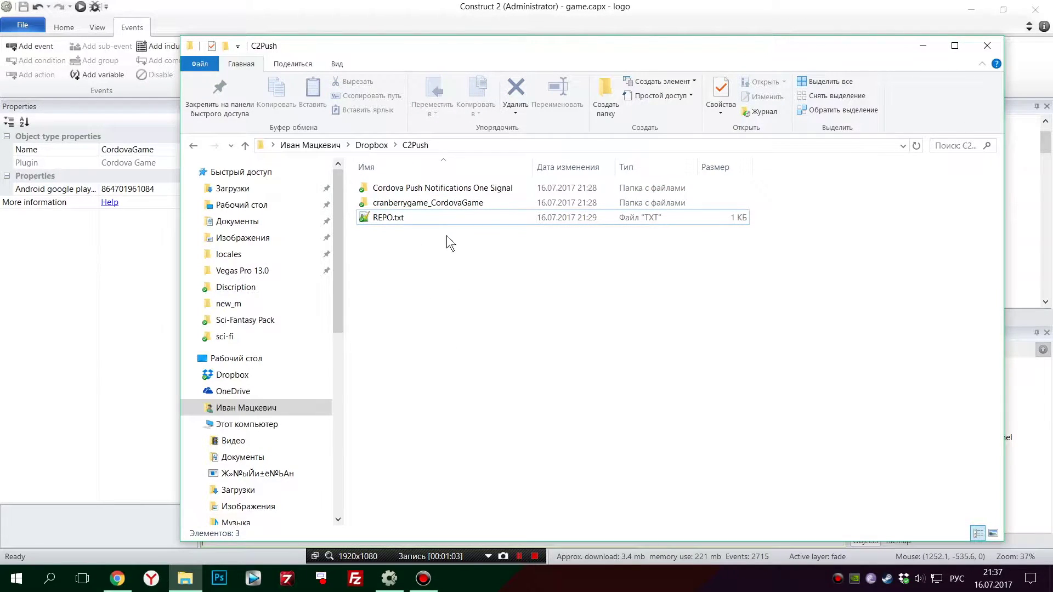
{"action": "double_click", "coordinate": [430, 192]}
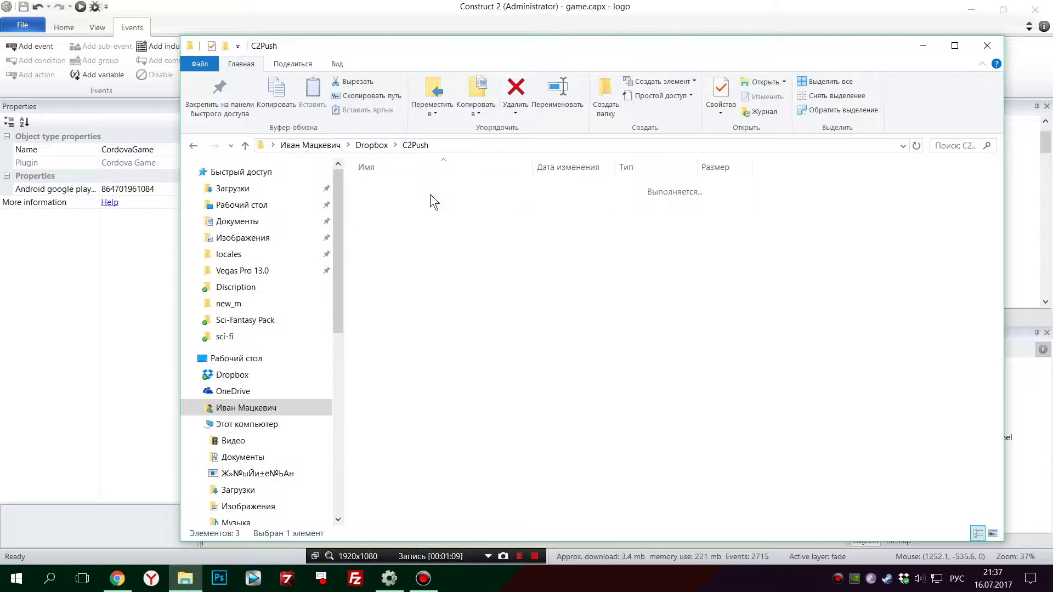
{"action": "left_click", "coordinate": [192, 145]}
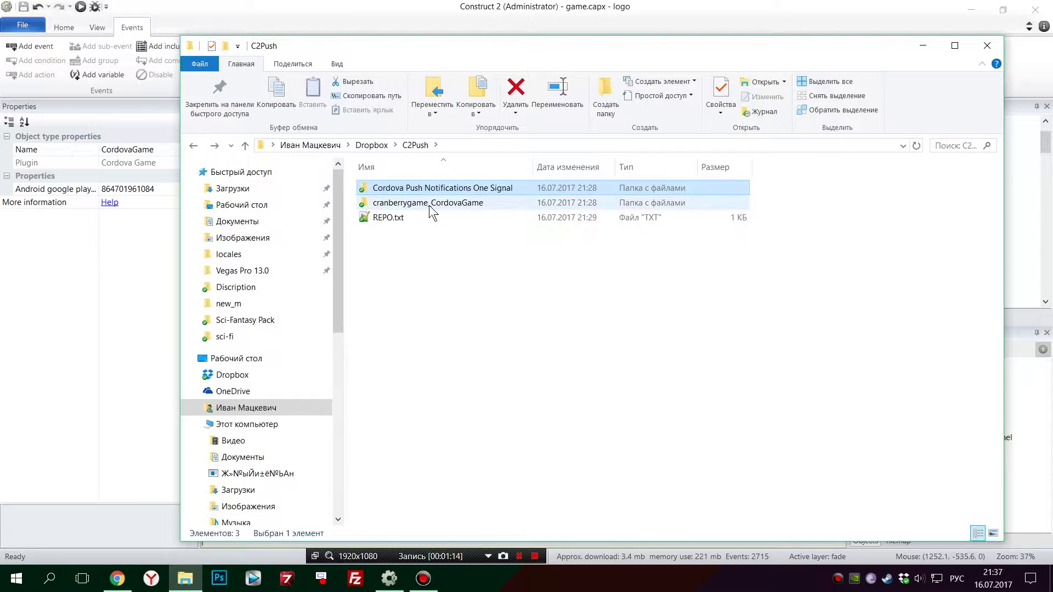
{"action": "double_click", "coordinate": [450, 207]}
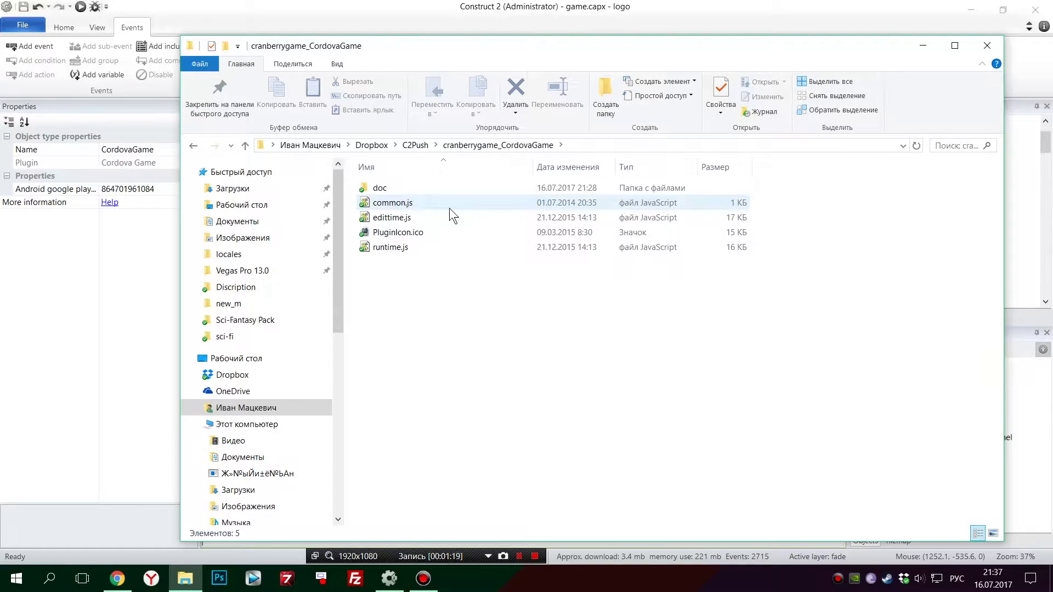
{"action": "left_click", "coordinate": [194, 146]}
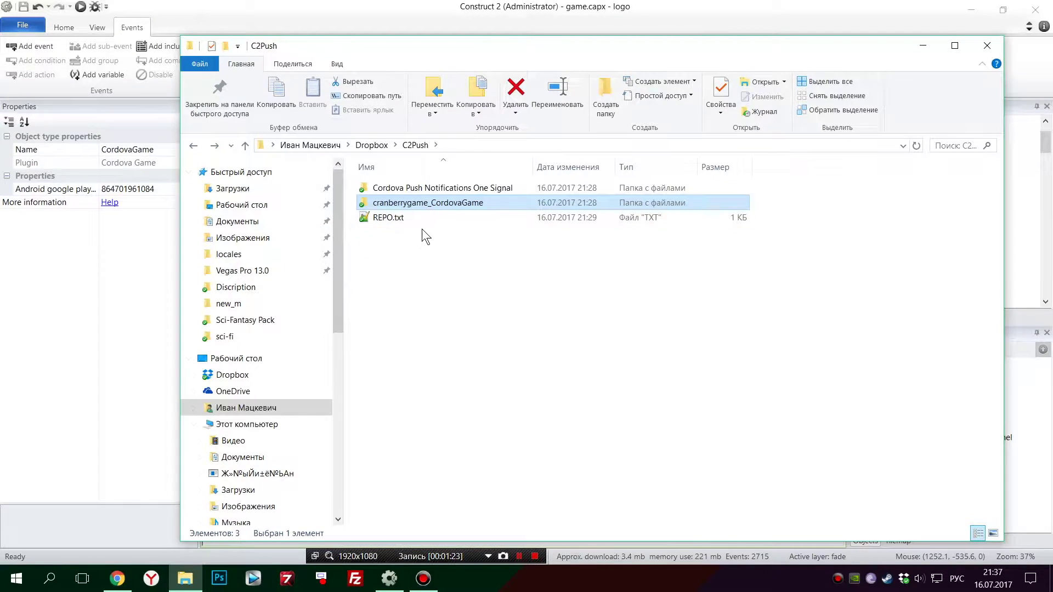
Read the One Signal and Game Service repository entries in REPO.txt, close the file and return to Construct 2
{"action": "double_click", "coordinate": [412, 221]}
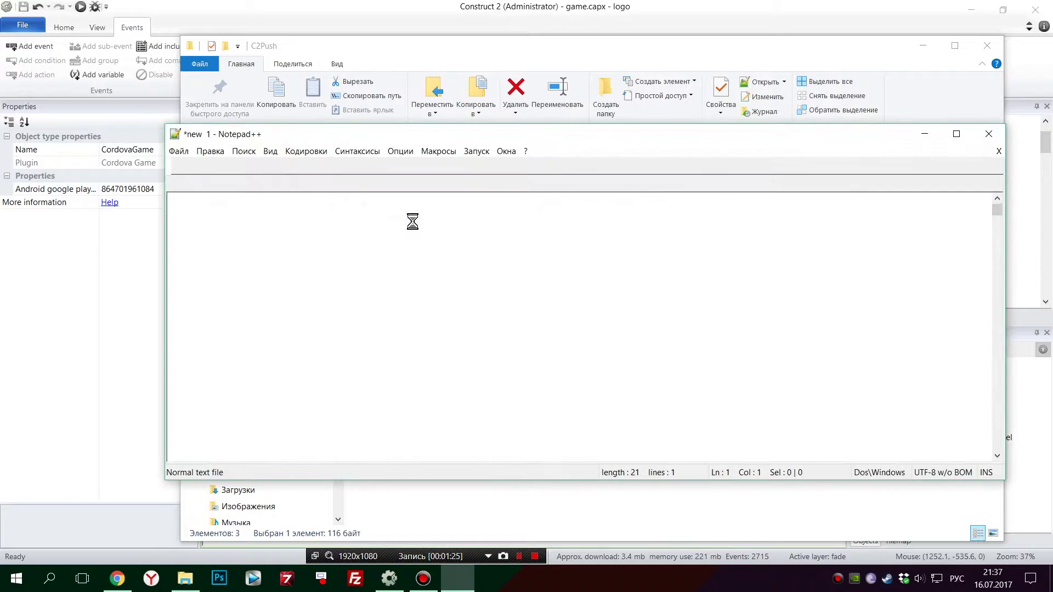
{"action": "left_click_drag", "start_coordinate": [451, 199], "coordinate": [307, 199]}
{"action": "left_click_drag", "start_coordinate": [632, 213], "coordinate": [338, 213]}
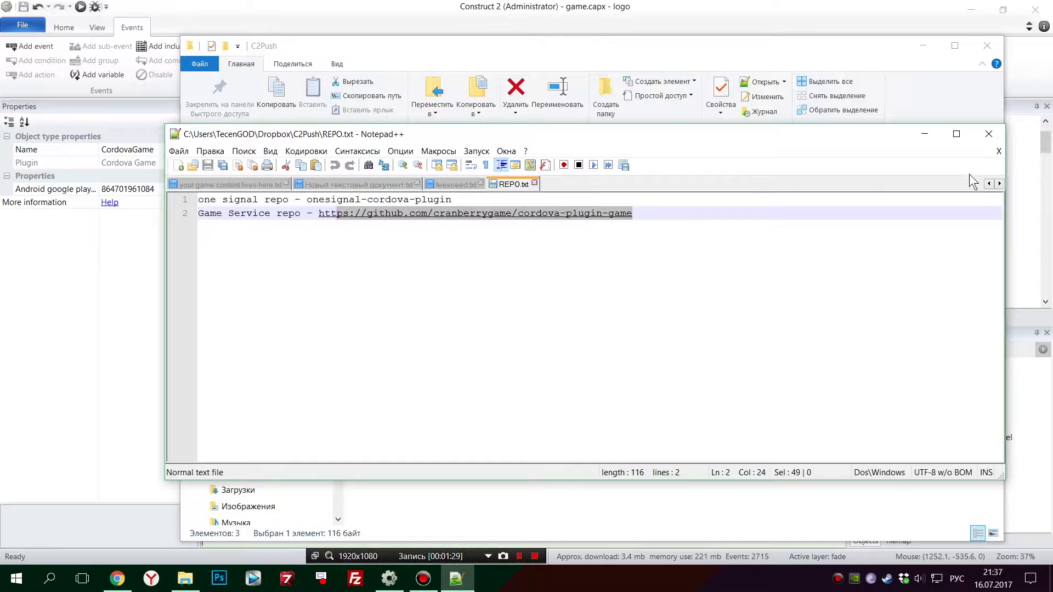
{"action": "left_click", "coordinate": [987, 141]}
{"action": "left_click", "coordinate": [192, 145]}
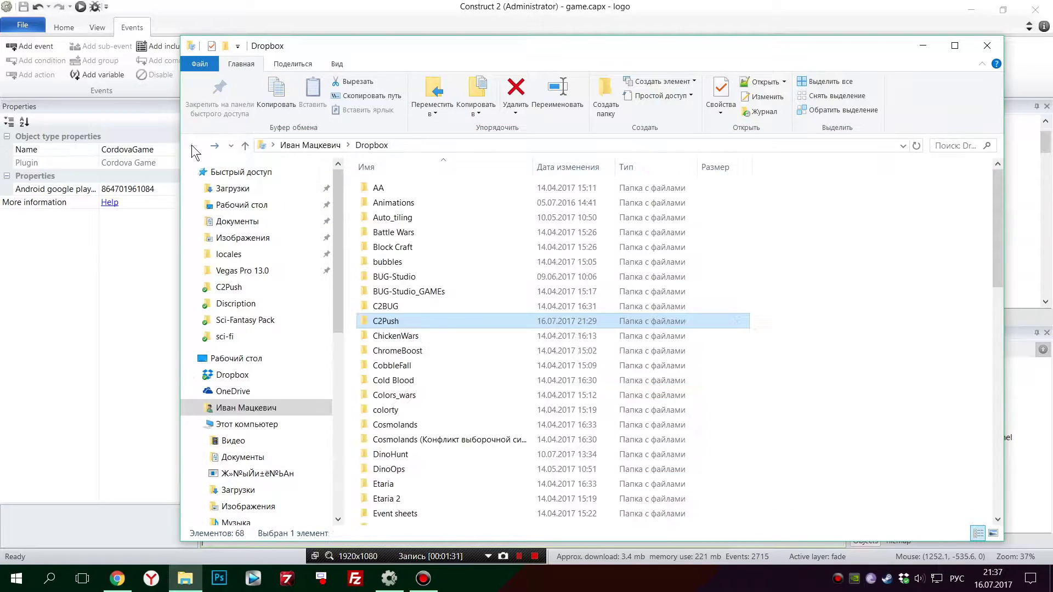
{"action": "left_click", "coordinate": [220, 146]}
{"action": "left_click", "coordinate": [922, 47]}
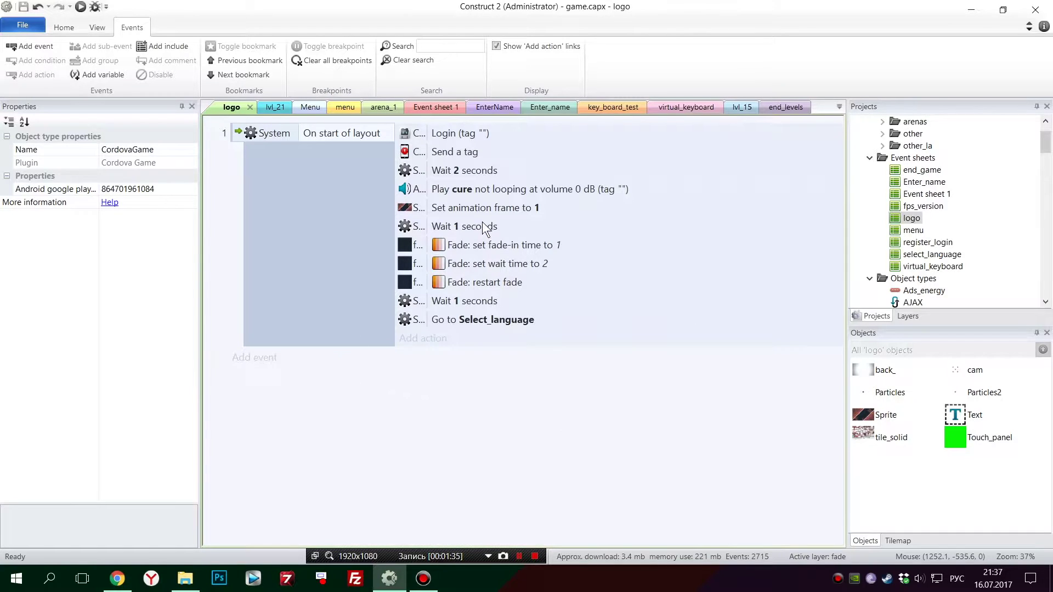
Inspect the properties of the CordovaGame and CordovaPushNotificationsOneSignal objects, widening the properties area and its value column
{"action": "scroll", "coordinate": [934, 229], "scroll_direction": "down", "scroll_amount": 7}
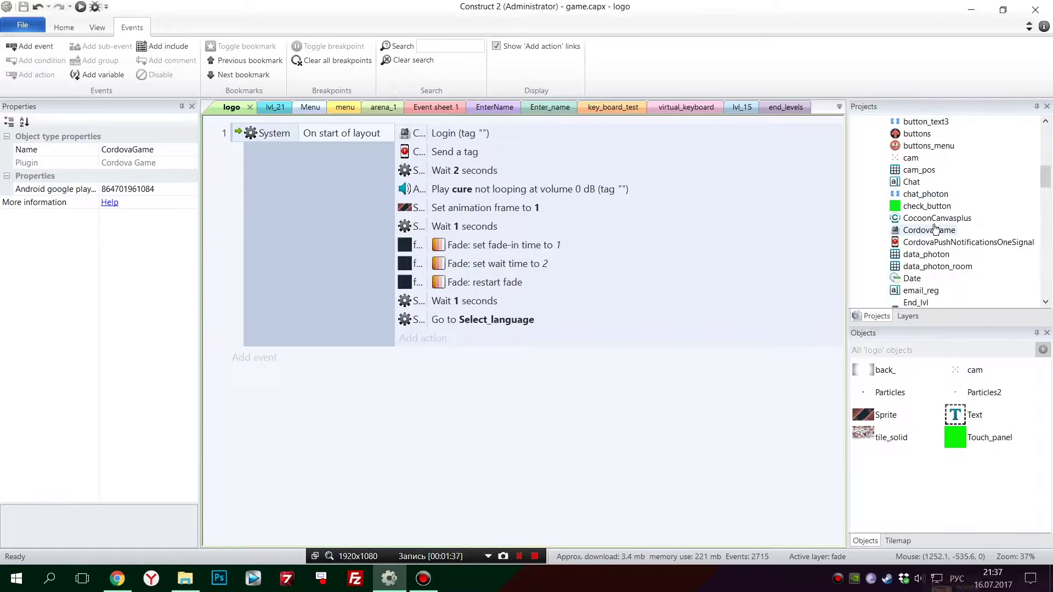
{"action": "left_click", "coordinate": [936, 231]}
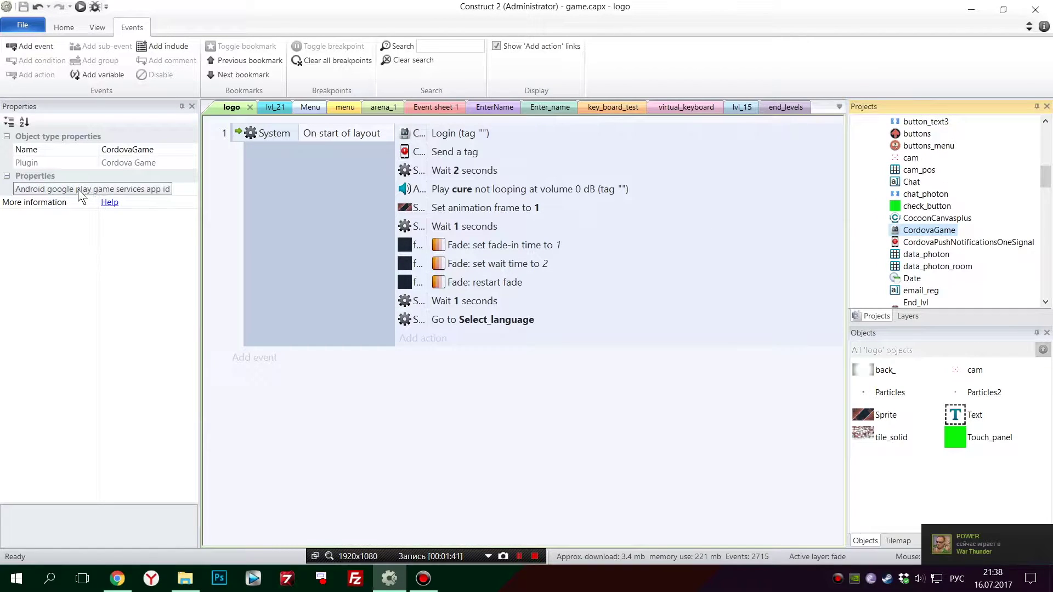
{"action": "left_click", "coordinate": [927, 243]}
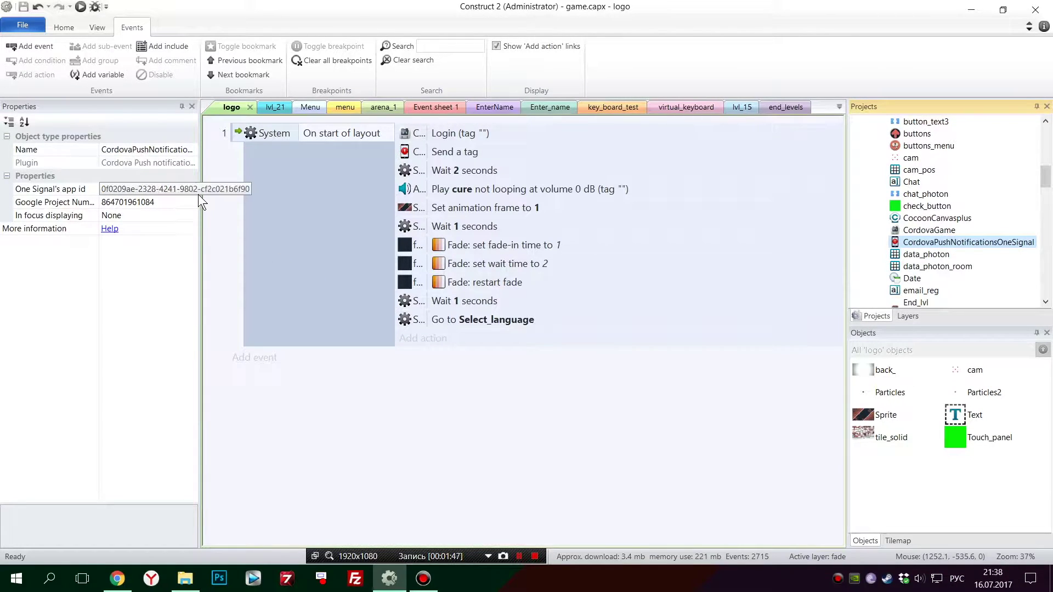
{"action": "left_click_drag", "start_coordinate": [199, 198], "coordinate": [254, 204]}
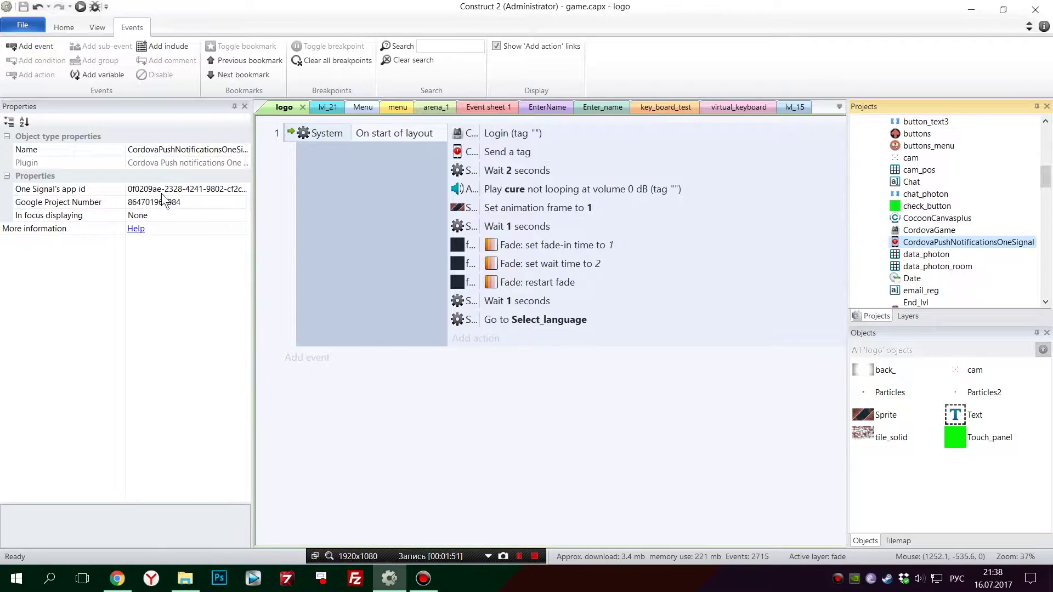
{"action": "left_click_drag", "start_coordinate": [126, 149], "coordinate": [108, 150]}
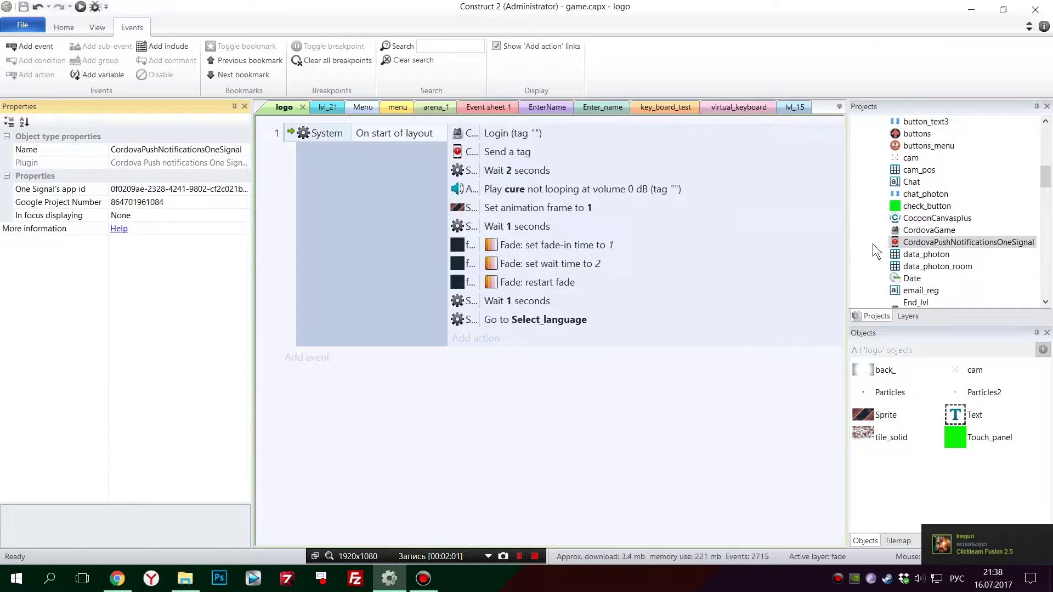
{"action": "key", "text": "Up"}
{"action": "key", "text": "Down"}
{"action": "key", "text": "Up"}
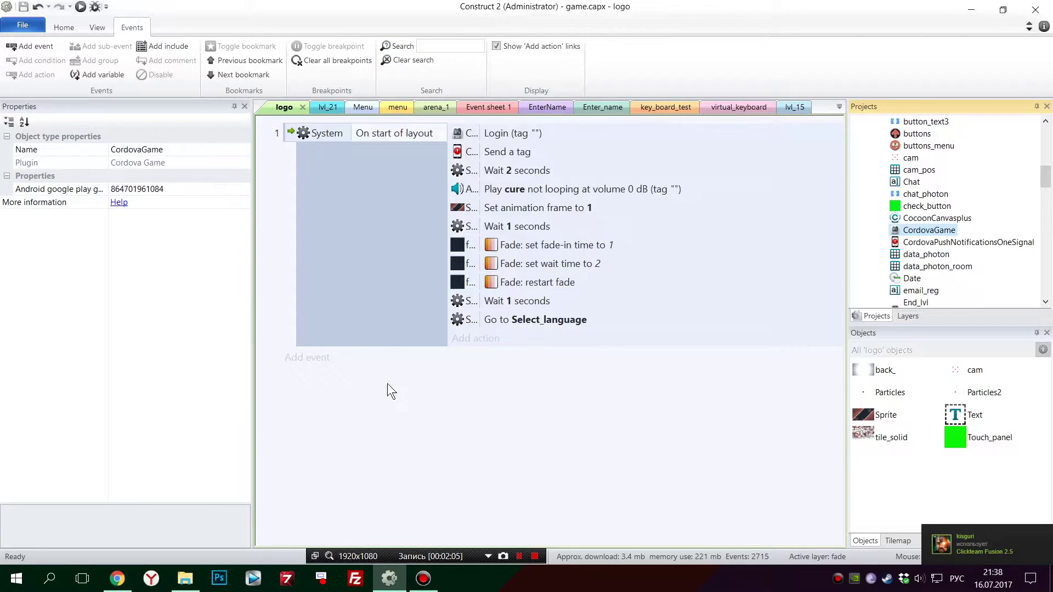
Switch to Chrome and bring up the default settings of the FeeSoeed project on Cocoon.io
{"action": "left_click", "coordinate": [116, 578]}
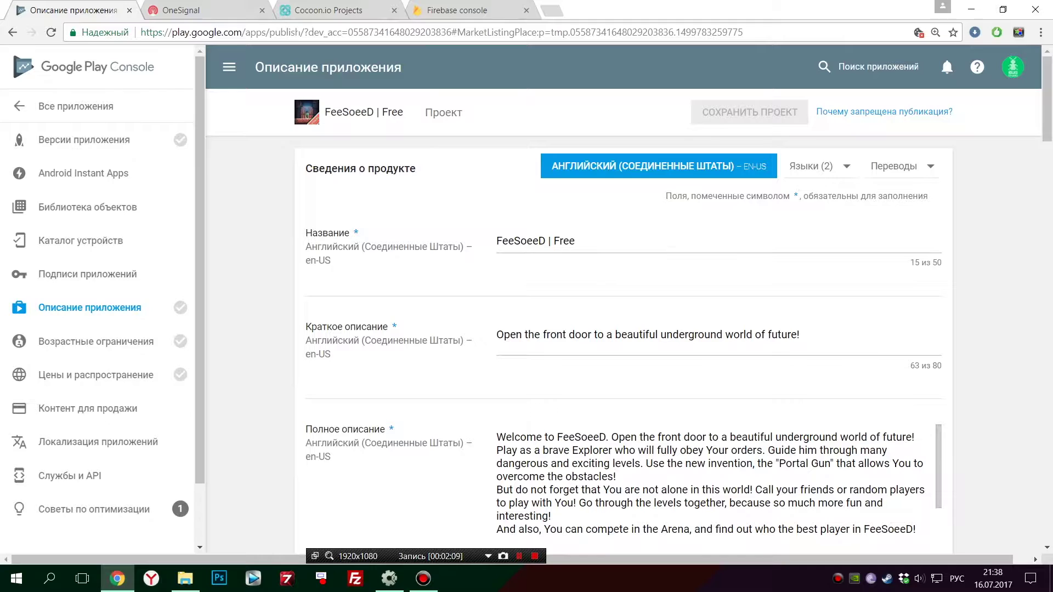
{"action": "left_click", "coordinate": [308, 17]}
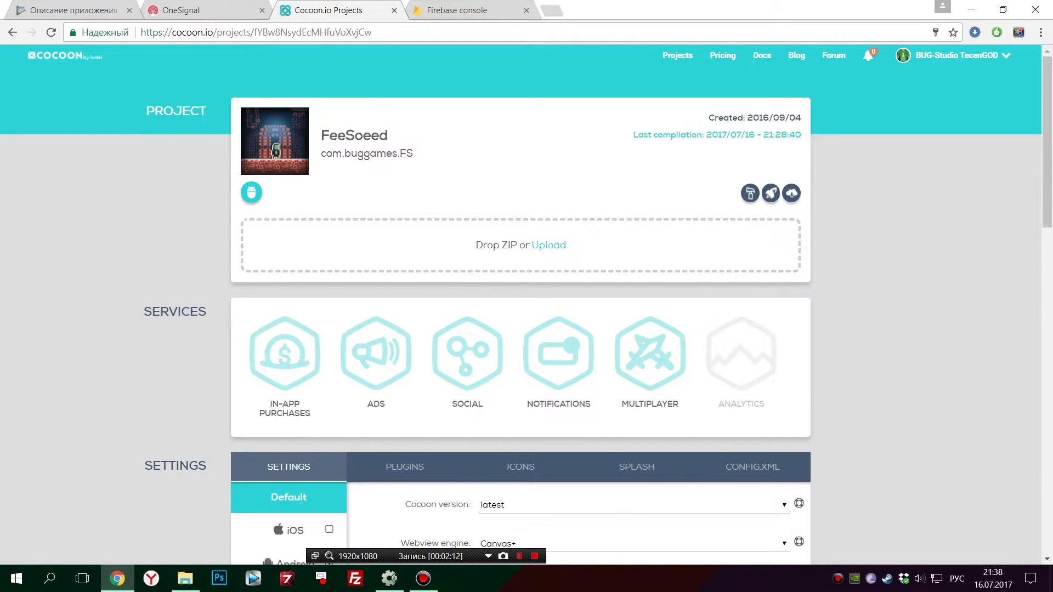
{"action": "scroll", "coordinate": [327, 204], "scroll_direction": "down", "scroll_amount": 7}
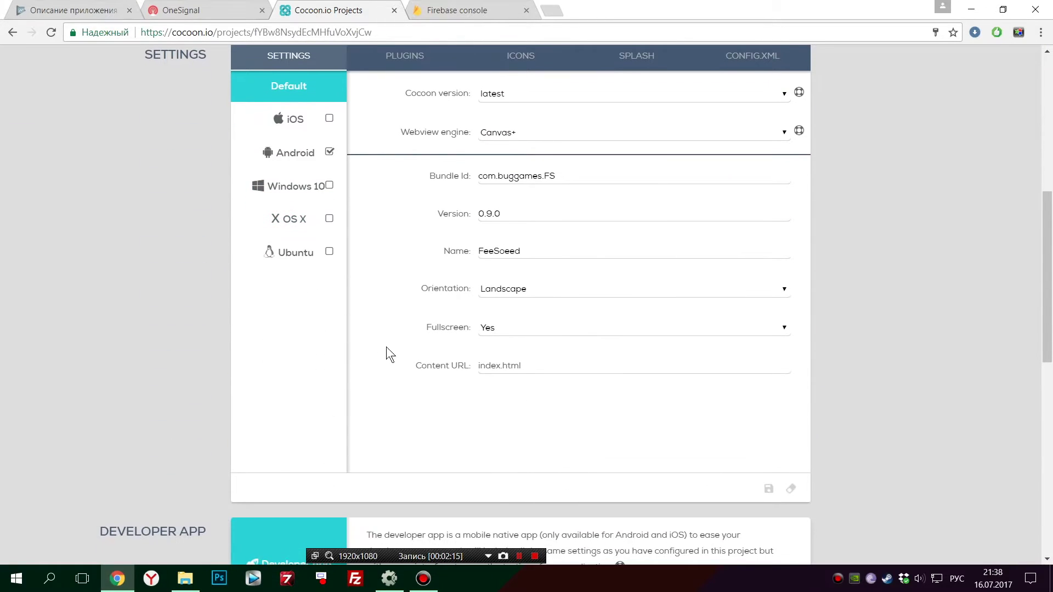
{"action": "scroll", "coordinate": [382, 345], "scroll_direction": "up", "scroll_amount": 6}
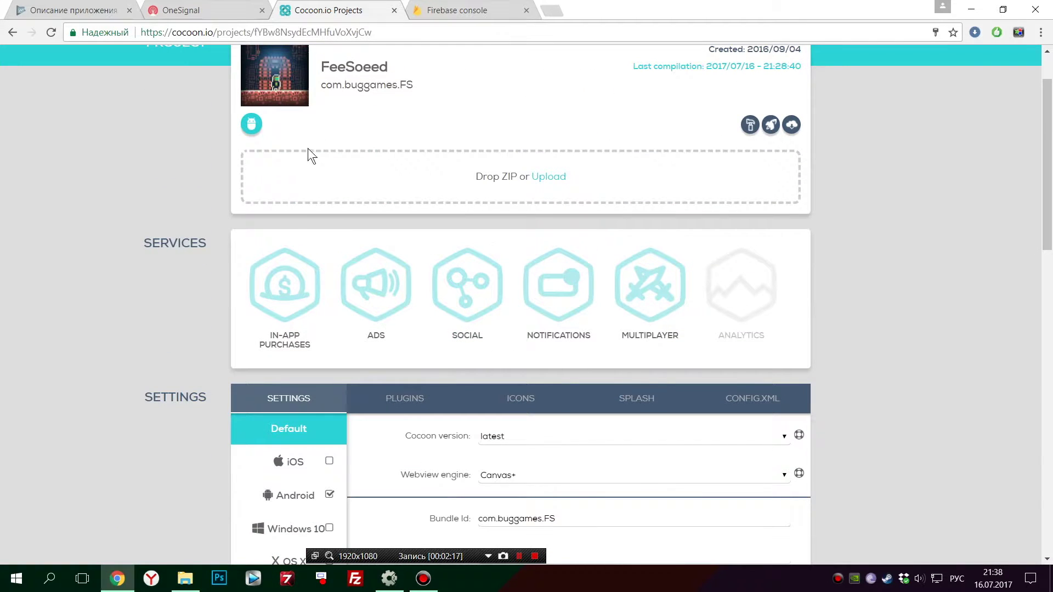
{"action": "scroll", "coordinate": [435, 203], "scroll_direction": "down", "scroll_amount": 2}
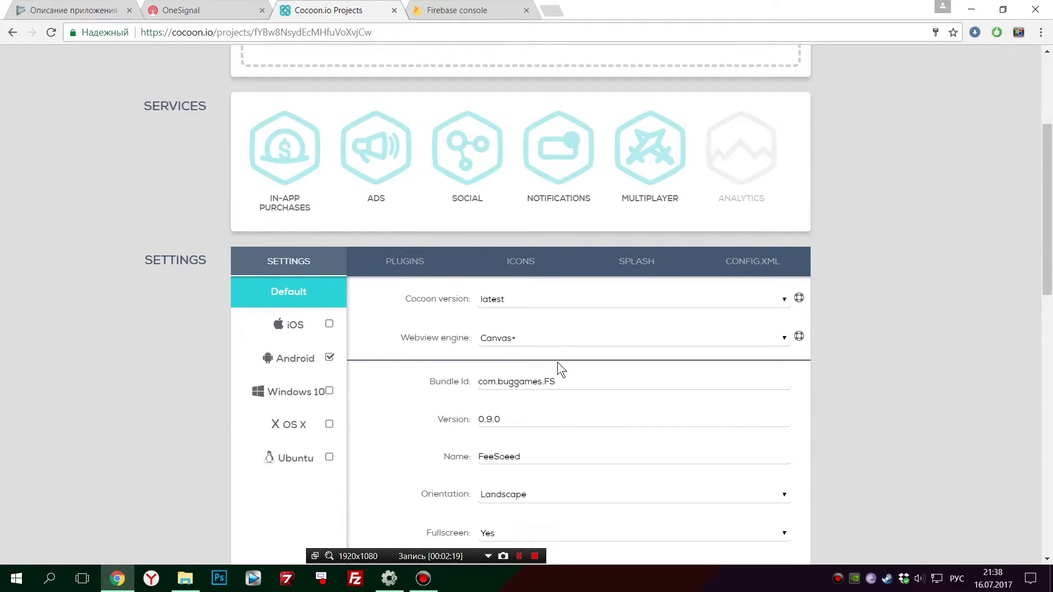
Set the project's Bundle Id to com.buggames.FSf and save the settings
{"action": "left_click", "coordinate": [565, 383]}
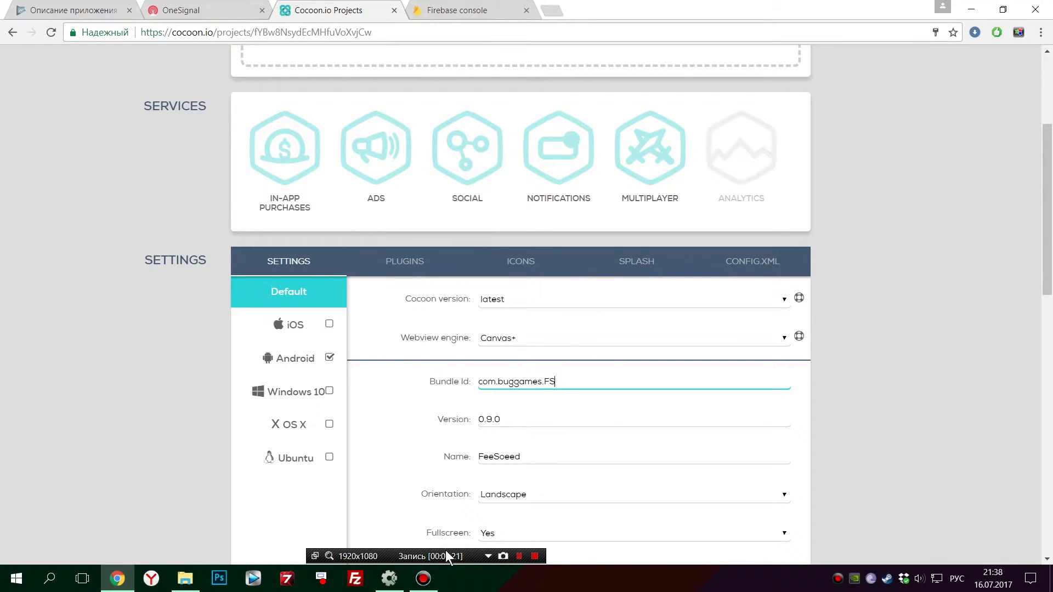
{"action": "left_click", "coordinate": [393, 580]}
{"action": "left_click", "coordinate": [391, 580]}
{"action": "key", "text": "alt+shift"}
{"action": "key", "text": "BackSpace"}
{"action": "type", "text": "f"}
{"action": "scroll", "coordinate": [459, 373], "scroll_direction": "down", "scroll_amount": 2}
{"action": "scroll", "coordinate": [734, 428], "scroll_direction": "down", "scroll_amount": 1}
{"action": "left_click", "coordinate": [769, 487]}
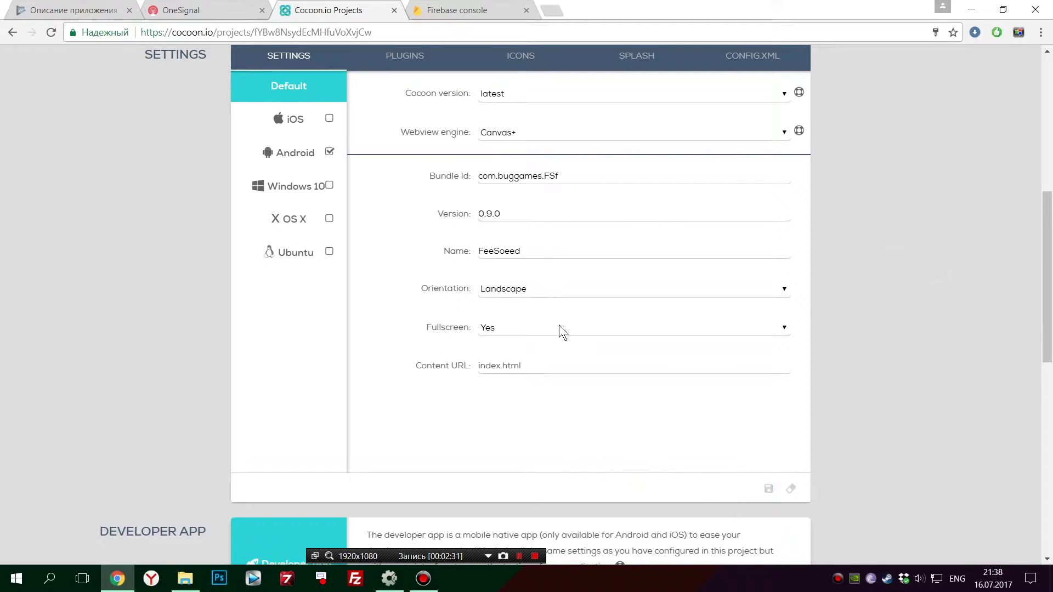
Select the Android signing key for the project and start the cloud compilation
{"action": "scroll", "coordinate": [564, 312], "scroll_direction": "down", "scroll_amount": 6}
{"action": "left_click", "coordinate": [302, 363]}
{"action": "left_click", "coordinate": [420, 340]}
{"action": "left_click", "coordinate": [643, 321]}
{"action": "scroll", "coordinate": [643, 318], "scroll_direction": "up", "scroll_amount": 12}
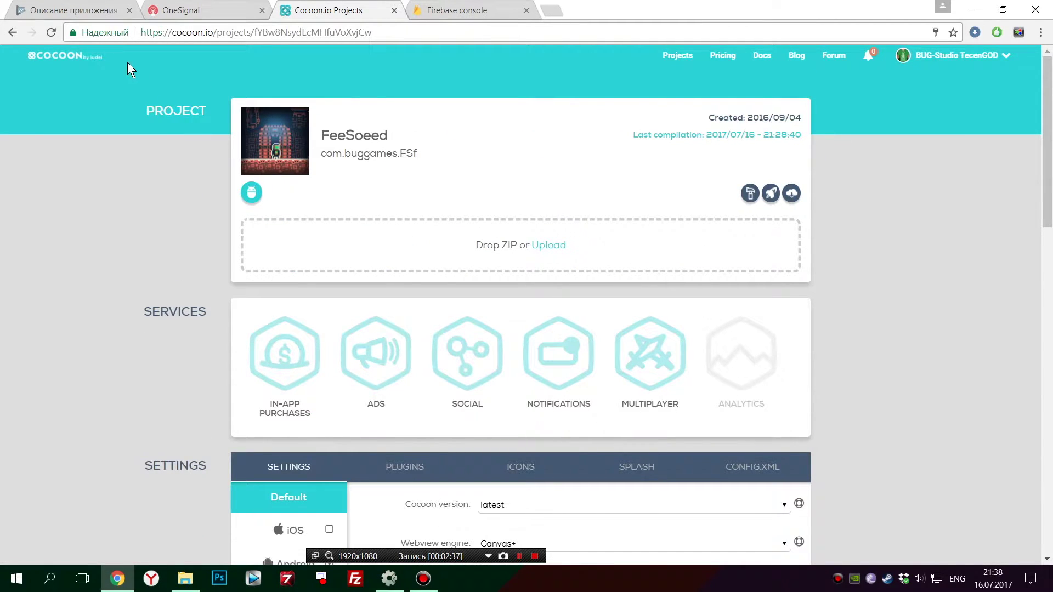
{"action": "left_click", "coordinate": [748, 194]}
Review the project's Bundle Id and its Android signing key while the build compiles
{"action": "scroll", "coordinate": [437, 284], "scroll_direction": "down", "scroll_amount": 3}
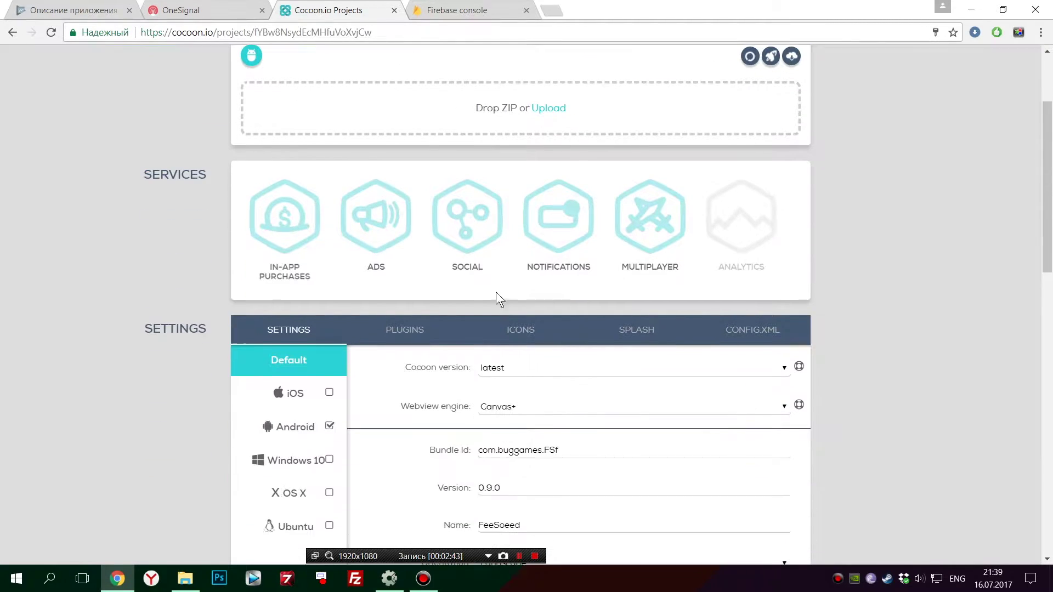
{"action": "scroll", "coordinate": [445, 345], "scroll_direction": "down", "scroll_amount": 3}
{"action": "left_click_drag", "start_coordinate": [559, 313], "coordinate": [554, 313]}
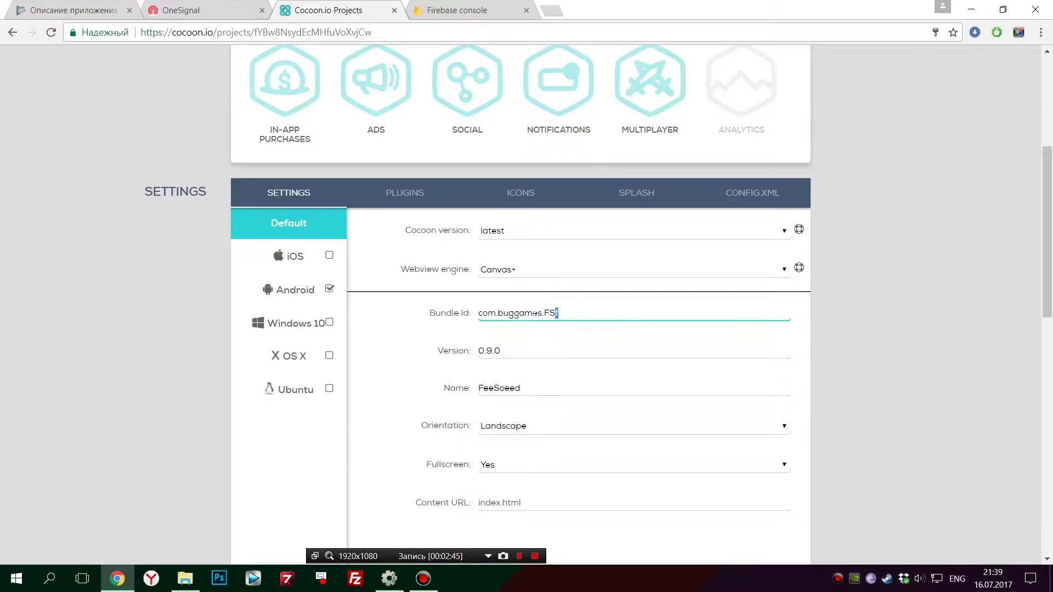
{"action": "double_click", "coordinate": [539, 313]}
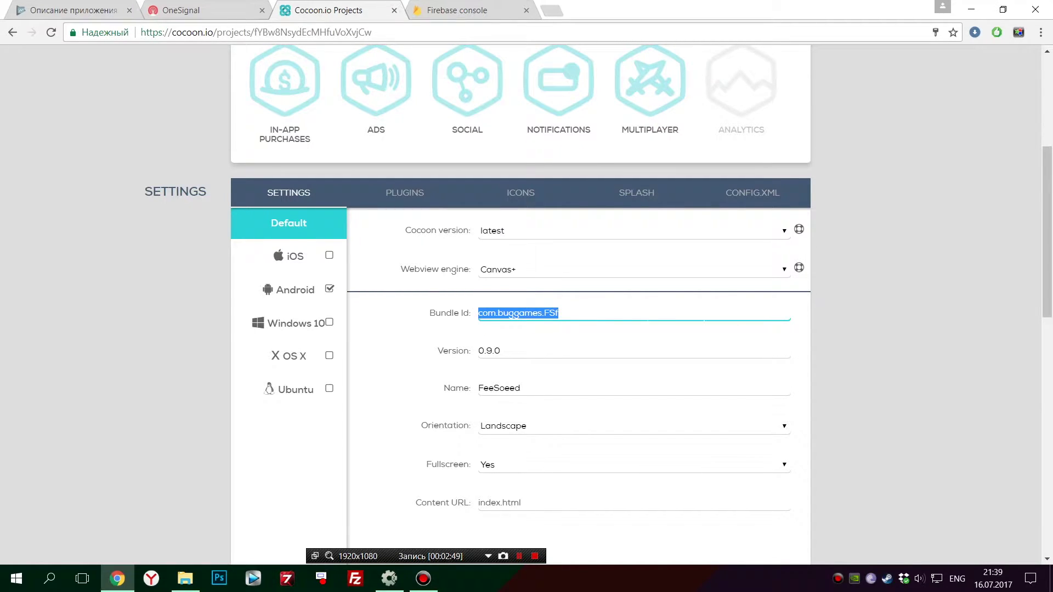
{"action": "left_click", "coordinate": [847, 327]}
{"action": "scroll", "coordinate": [604, 236], "scroll_direction": "down", "scroll_amount": 9}
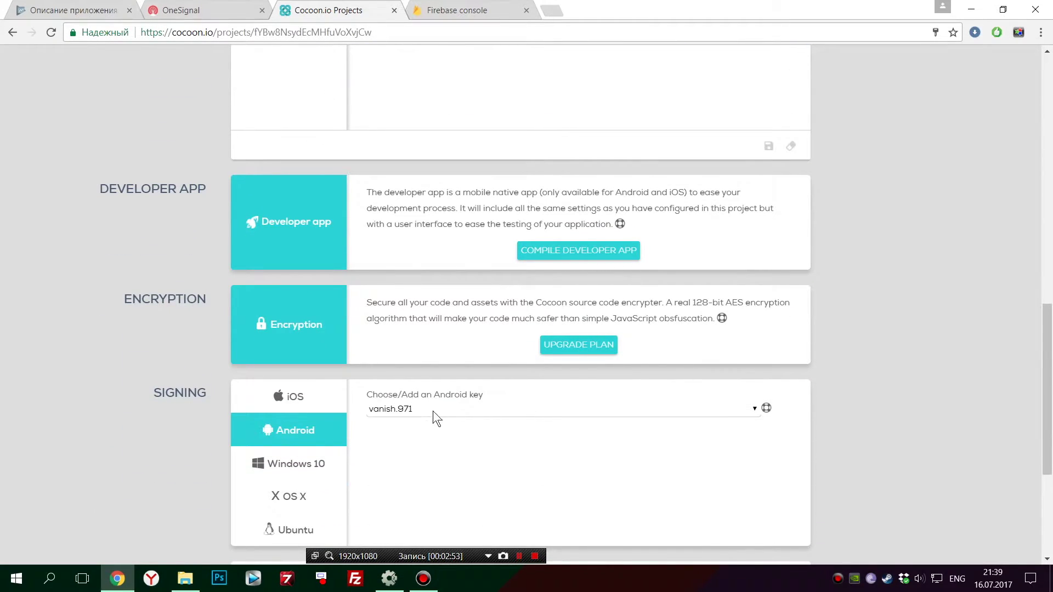
{"action": "scroll", "coordinate": [932, 274], "scroll_direction": "up", "scroll_amount": 15}
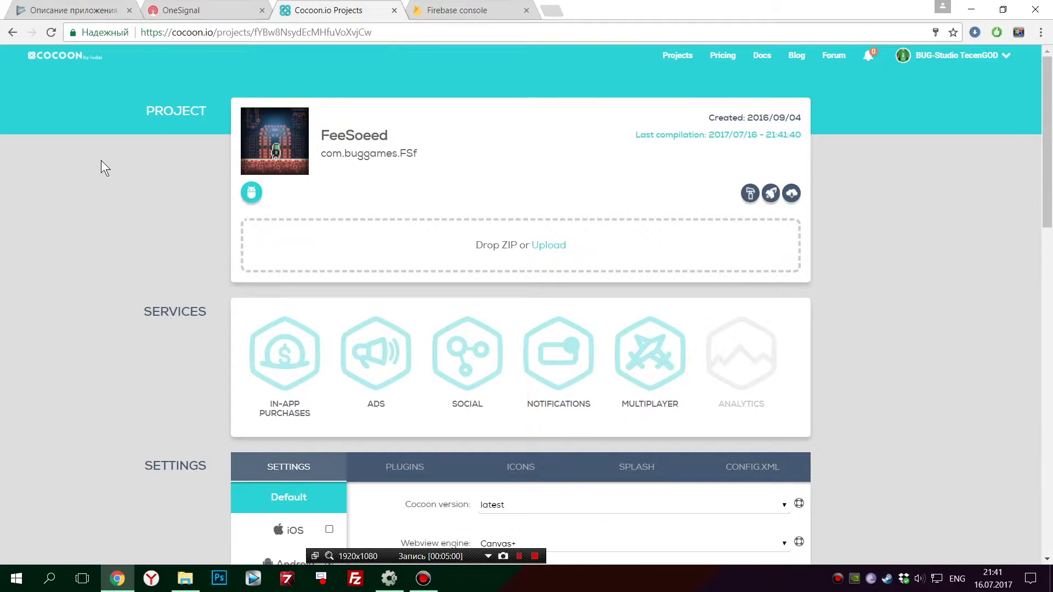
Download the compiled Android build as result.zip to the desktop
{"action": "left_click", "coordinate": [254, 192]}
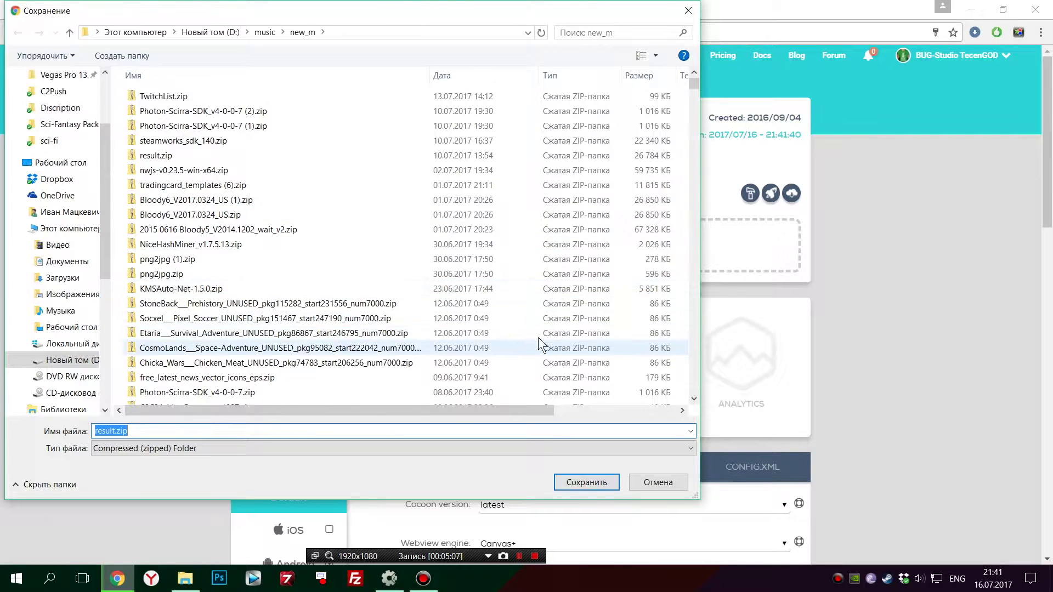
{"action": "scroll", "coordinate": [60, 137], "scroll_direction": "up", "scroll_amount": 2}
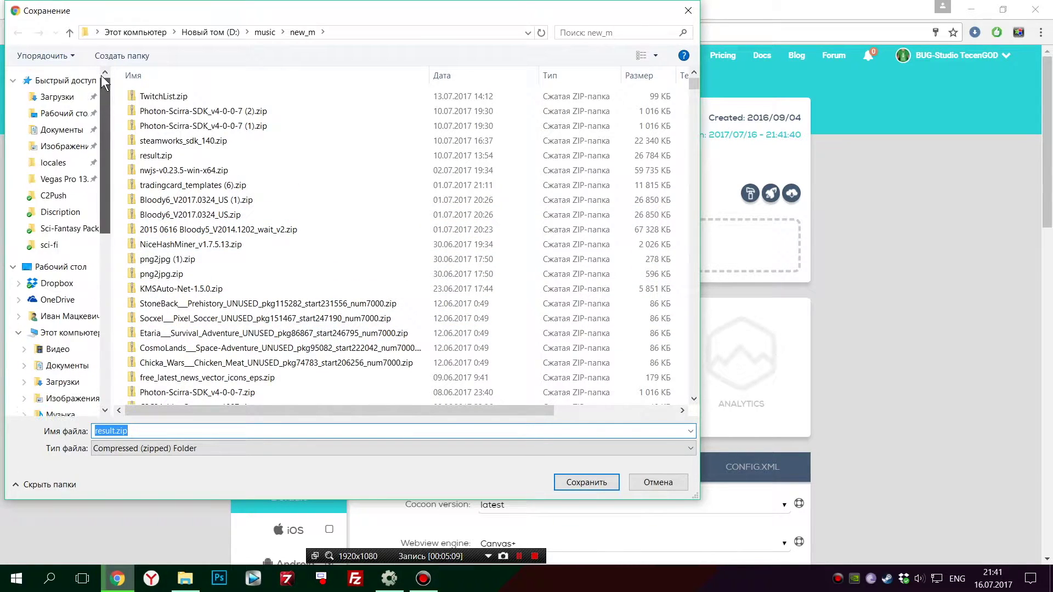
{"action": "left_click", "coordinate": [66, 113]}
{"action": "left_click", "coordinate": [581, 483]}
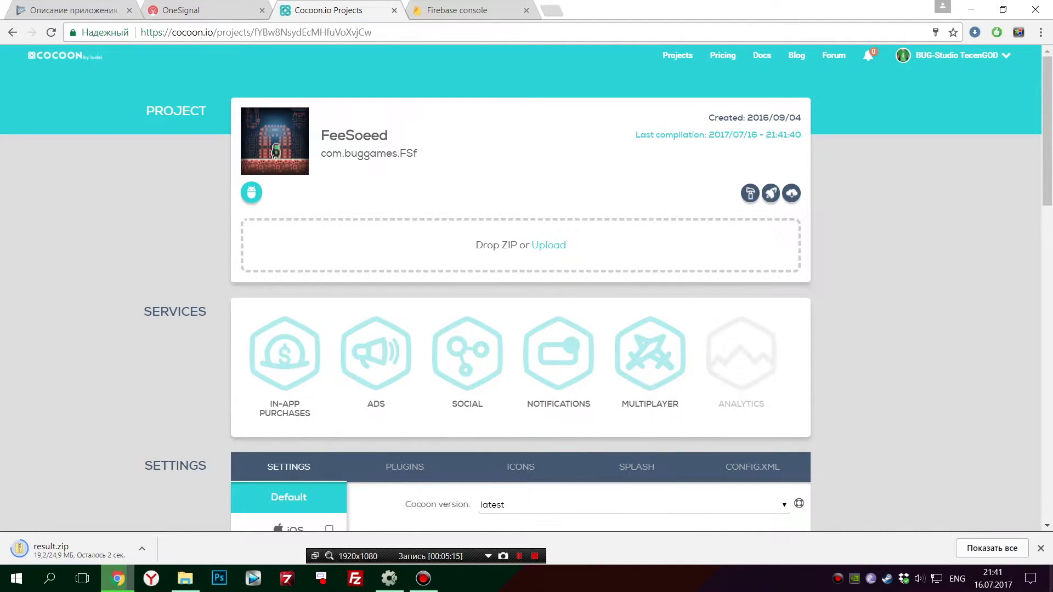
Extract result.zip on the desktop and open the extracted result folder containing the APK files
{"action": "left_click", "coordinate": [117, 578]}
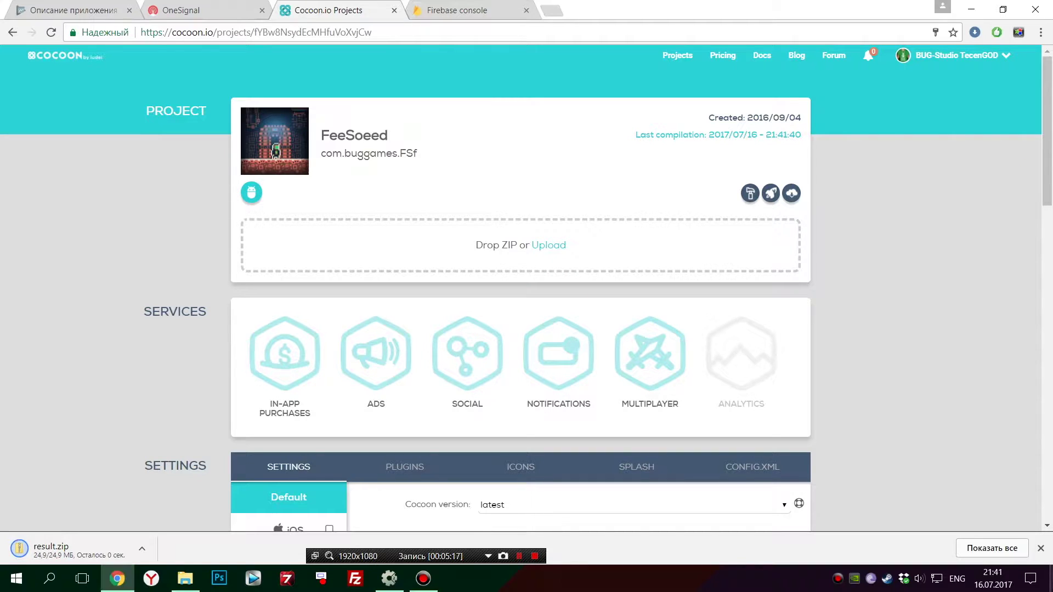
{"action": "left_click_drag", "start_coordinate": [130, 472], "coordinate": [551, 268]}
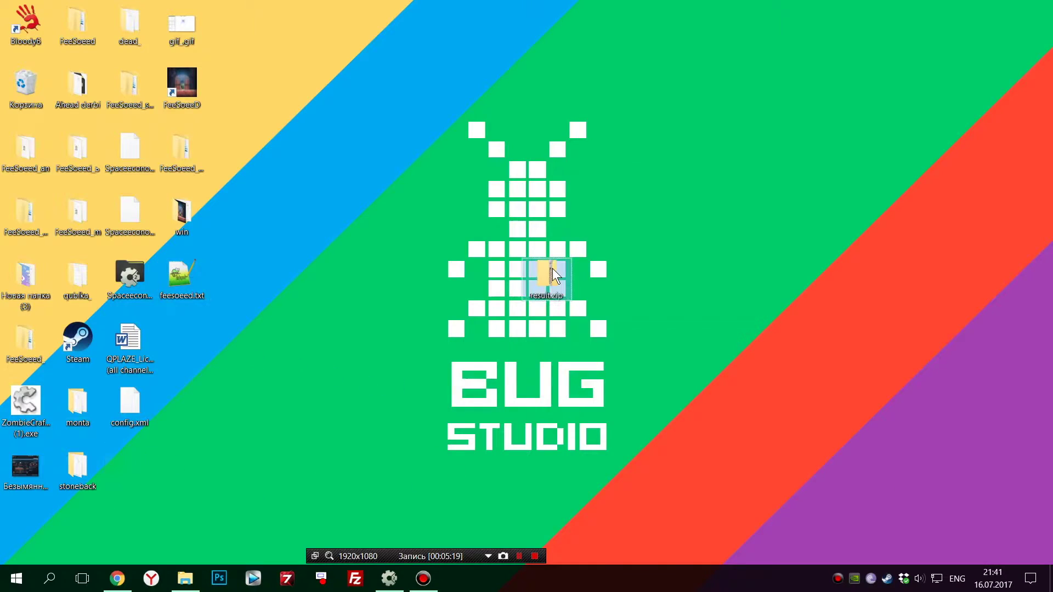
{"action": "right_click", "coordinate": [551, 268]}
{"action": "mouse_move", "coordinate": [640, 346]}
{"action": "left_click", "coordinate": [835, 392]}
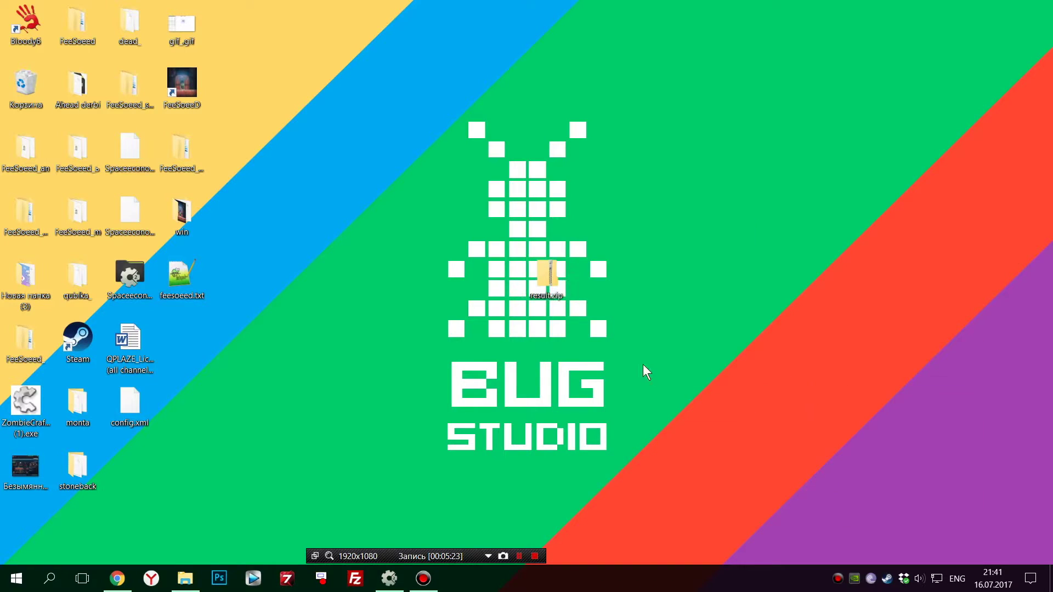
{"action": "left_click_drag", "start_coordinate": [130, 466], "coordinate": [564, 340]}
{"action": "double_click", "coordinate": [541, 350]}
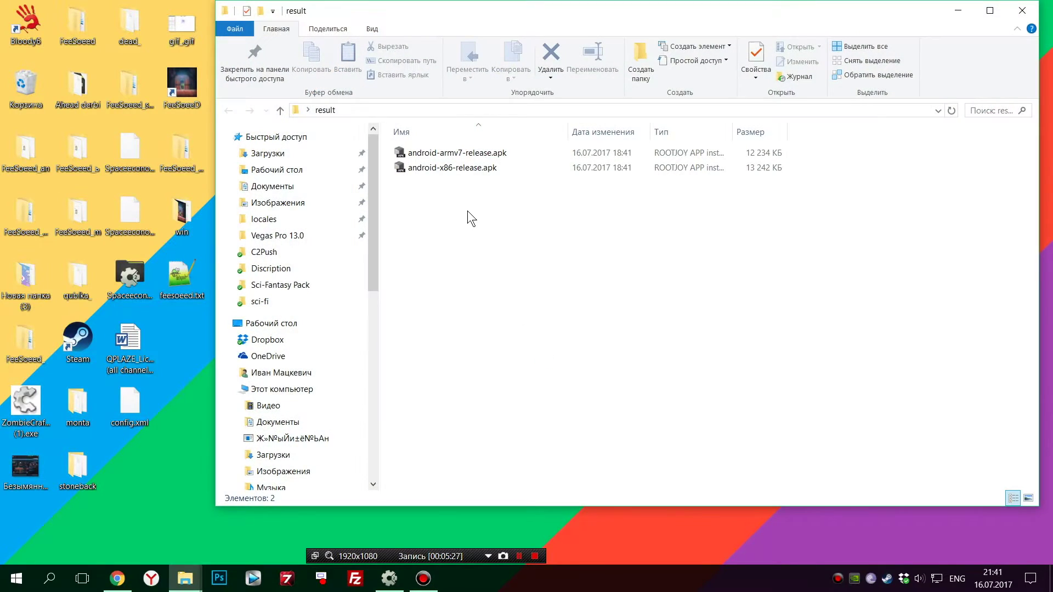
{"action": "left_click_drag", "start_coordinate": [432, 192], "coordinate": [446, 170]}
Switch to the Google Play Console in Chrome and open the app releases page of FeeSoeeD | Free
{"action": "left_click", "coordinate": [116, 579]}
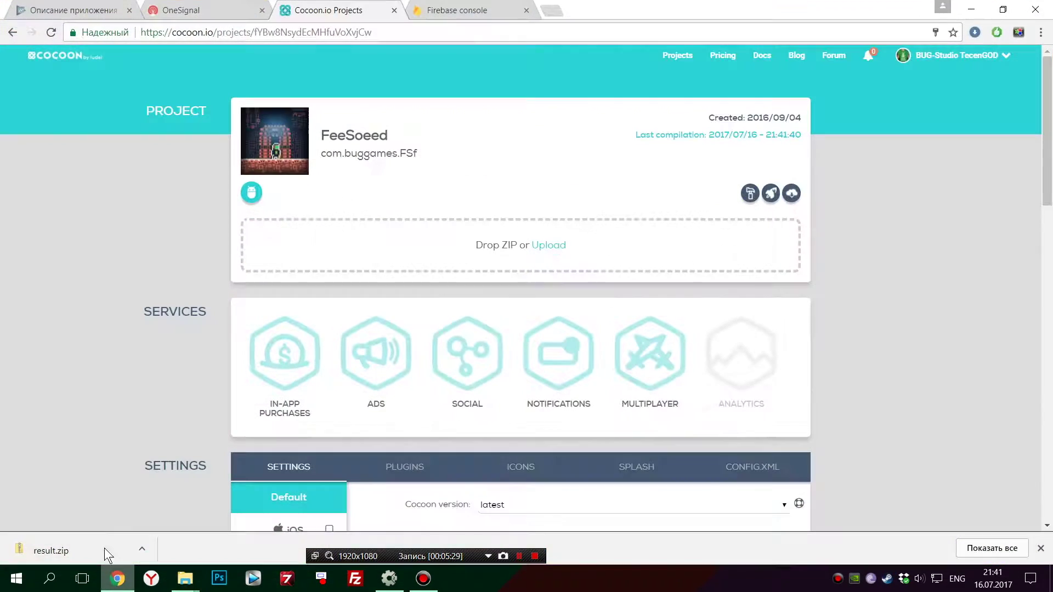
{"action": "left_click", "coordinate": [62, 10]}
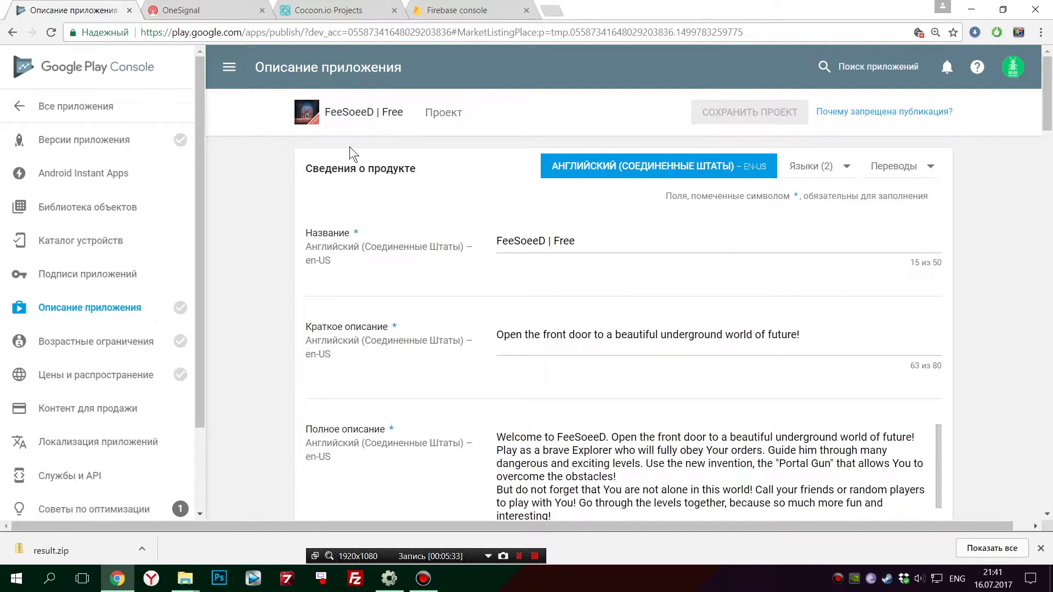
{"action": "scroll", "coordinate": [52, 218], "scroll_direction": "down", "scroll_amount": 2}
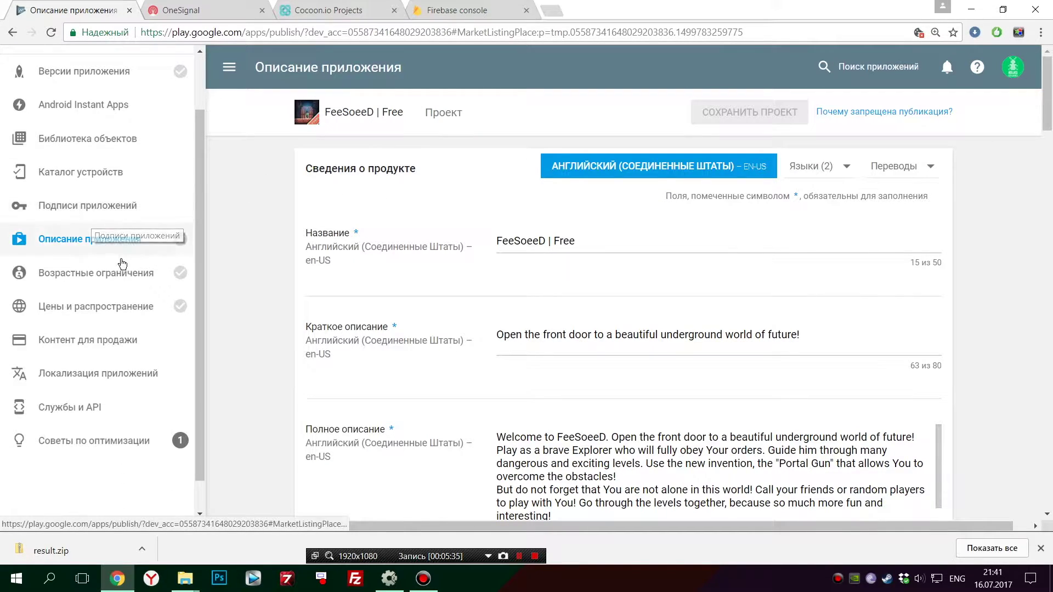
{"action": "scroll", "coordinate": [82, 181], "scroll_direction": "up", "scroll_amount": 2}
{"action": "left_click", "coordinate": [109, 147]}
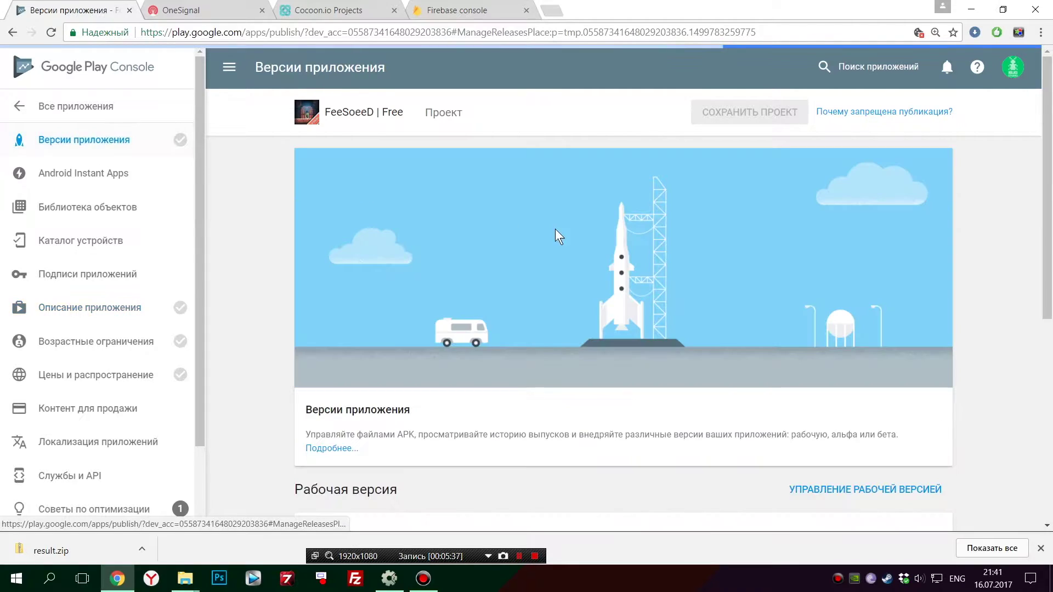
Create a new release in the app's beta track
{"action": "scroll", "coordinate": [872, 340], "scroll_direction": "down", "scroll_amount": 2}
{"action": "scroll", "coordinate": [872, 340], "scroll_direction": "down", "scroll_amount": 4}
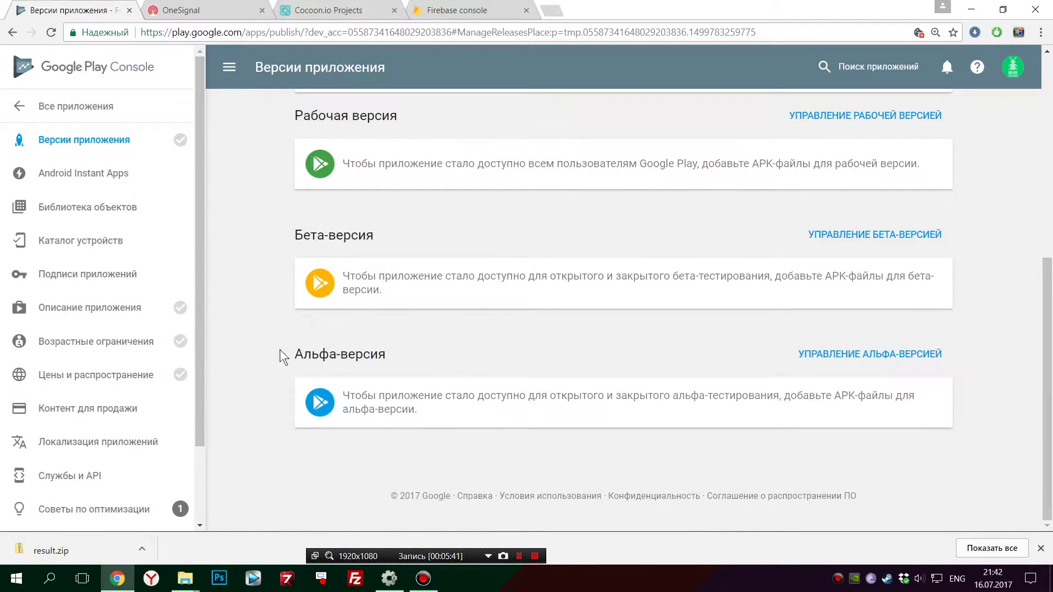
{"action": "left_click", "coordinate": [871, 235]}
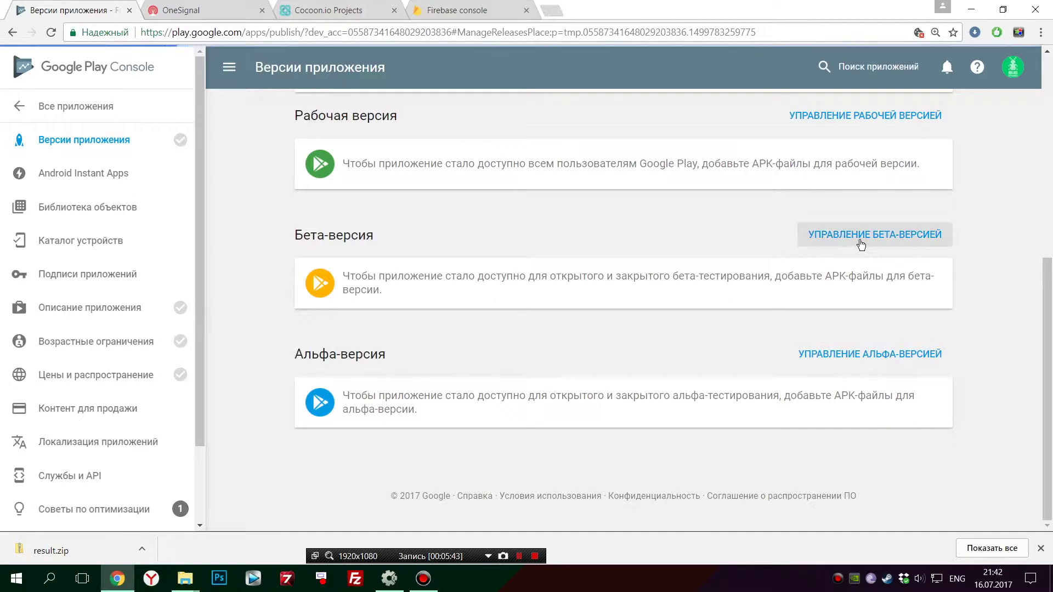
{"action": "scroll", "coordinate": [536, 262], "scroll_direction": "down", "scroll_amount": 3}
{"action": "left_click", "coordinate": [384, 345]}
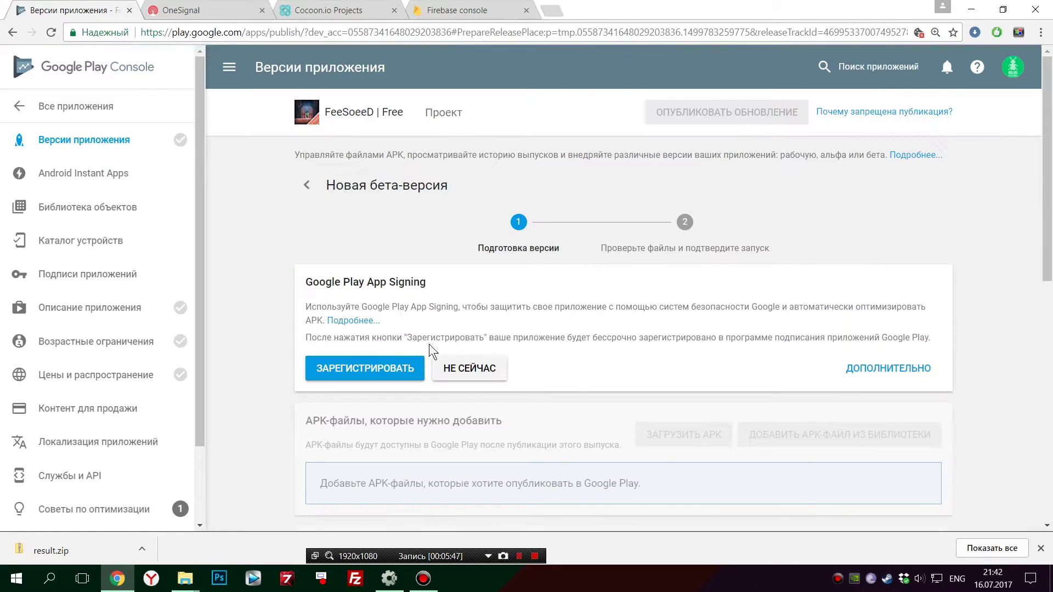
Upload android-armv7-release.apk from the desktop's result folder to the new beta release
{"action": "left_click", "coordinate": [692, 296]}
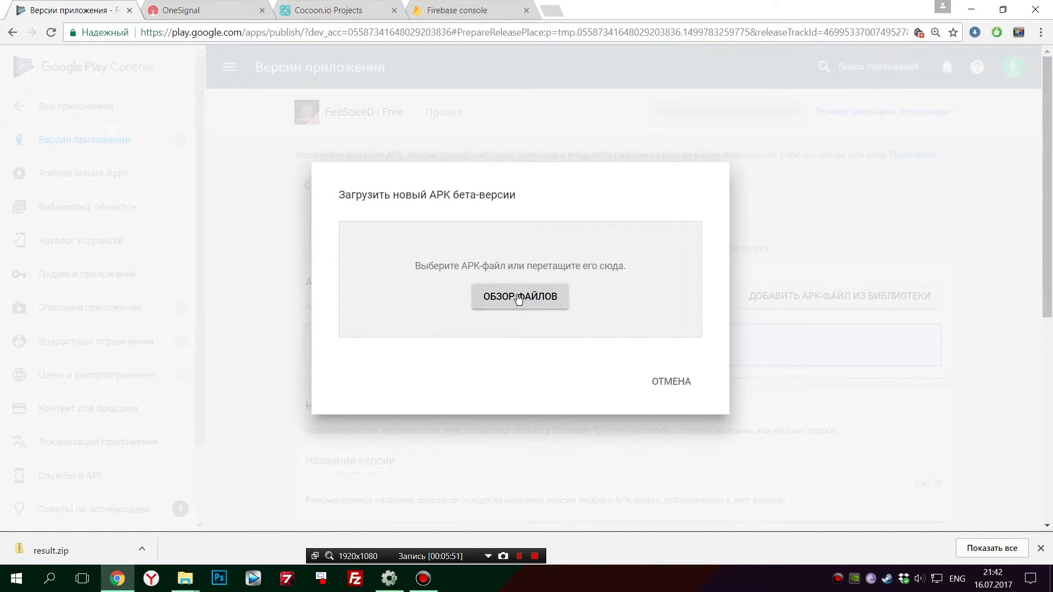
{"action": "left_click", "coordinate": [518, 298]}
{"action": "left_click", "coordinate": [79, 113]}
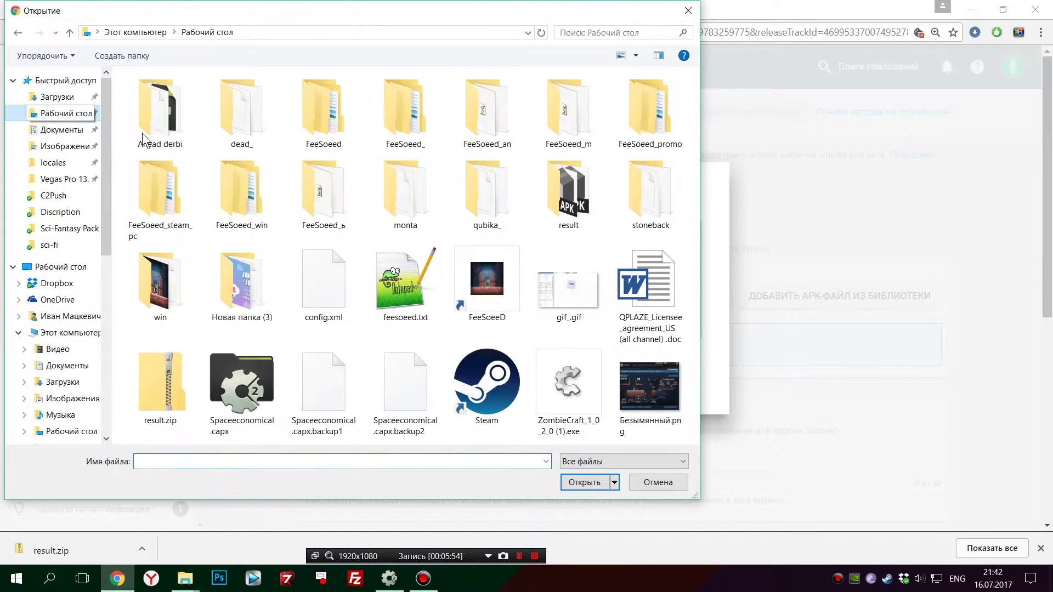
{"action": "double_click", "coordinate": [570, 193]}
{"action": "double_click", "coordinate": [204, 102]}
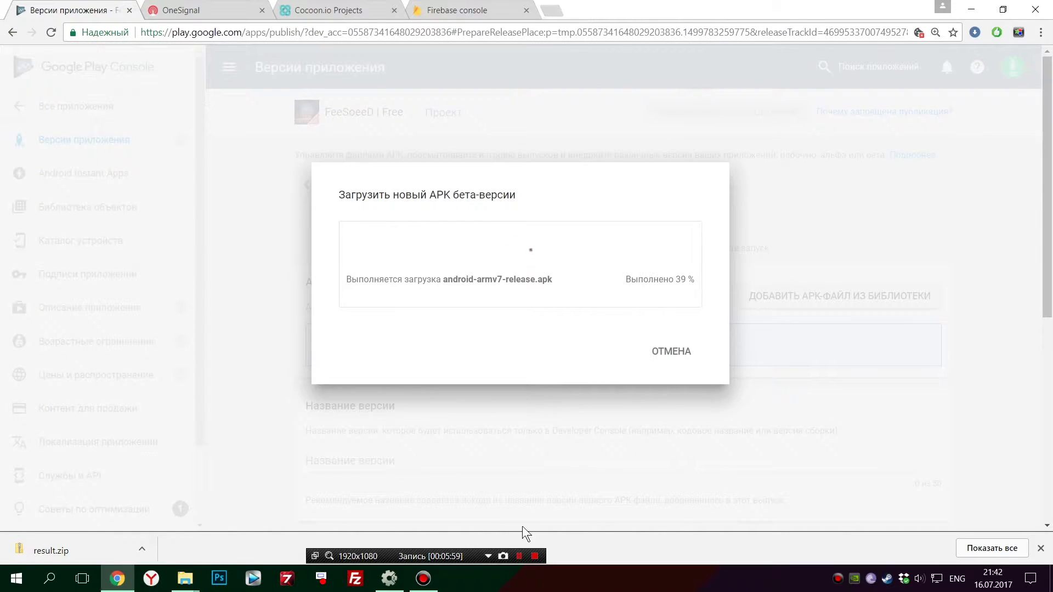
Switch to Construct 2 and examine the CordovaGame object's Android Google Play game services app id property
{"action": "left_click", "coordinate": [388, 578]}
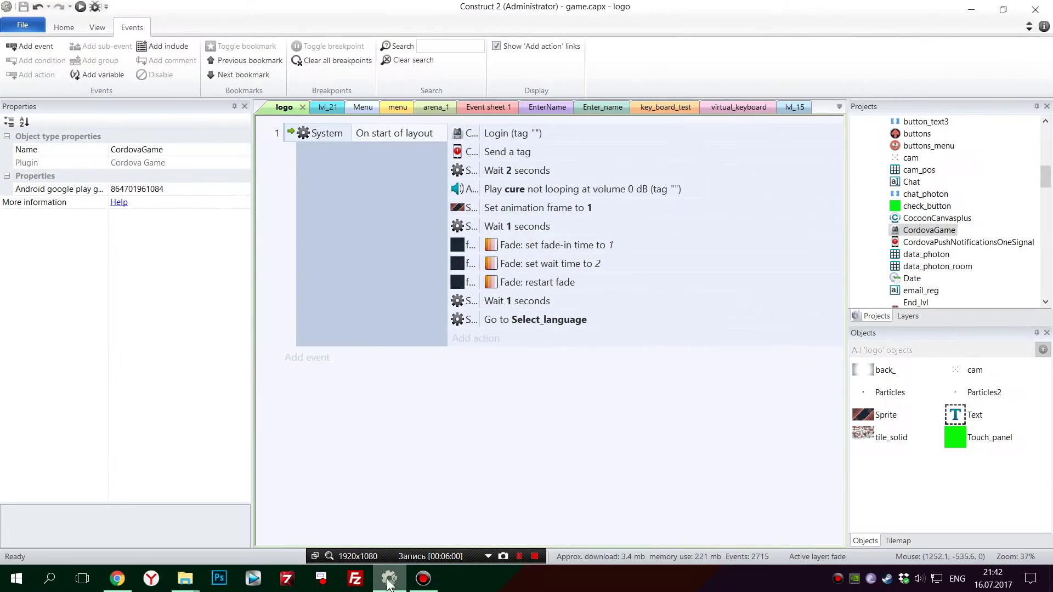
{"action": "left_click", "coordinate": [126, 189]}
{"action": "key", "text": "End"}
{"action": "key", "text": "ctrl+a"}
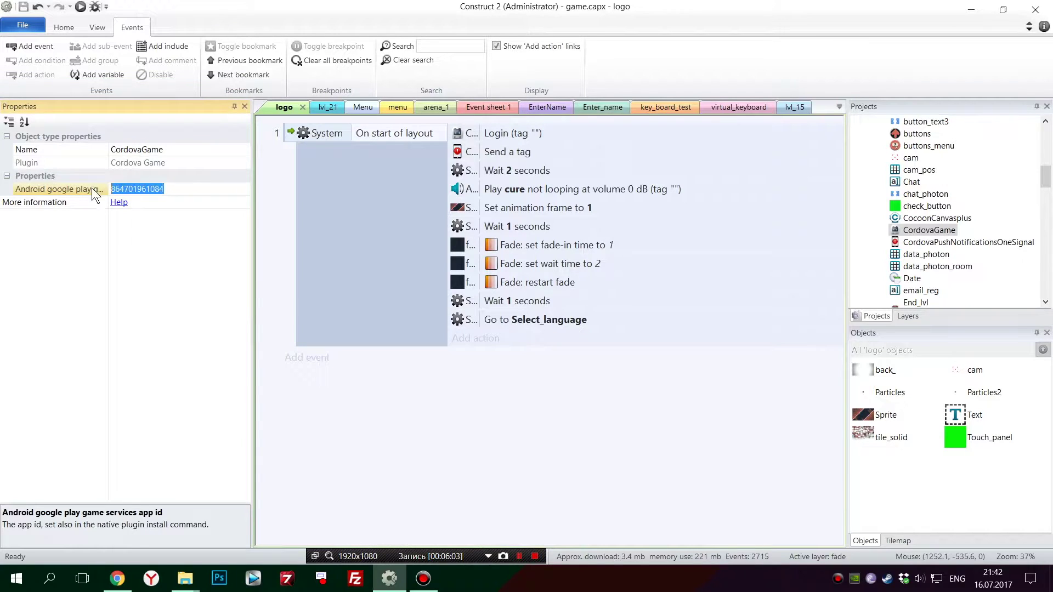
{"action": "left_click", "coordinate": [94, 254]}
{"action": "mouse_move", "coordinate": [109, 235]}
{"action": "left_mouse_down"}
{"action": "mouse_move", "coordinate": [170, 228]}
{"action": "mouse_move", "coordinate": [102, 234]}
{"action": "left_mouse_up"}
{"action": "left_click", "coordinate": [176, 187]}
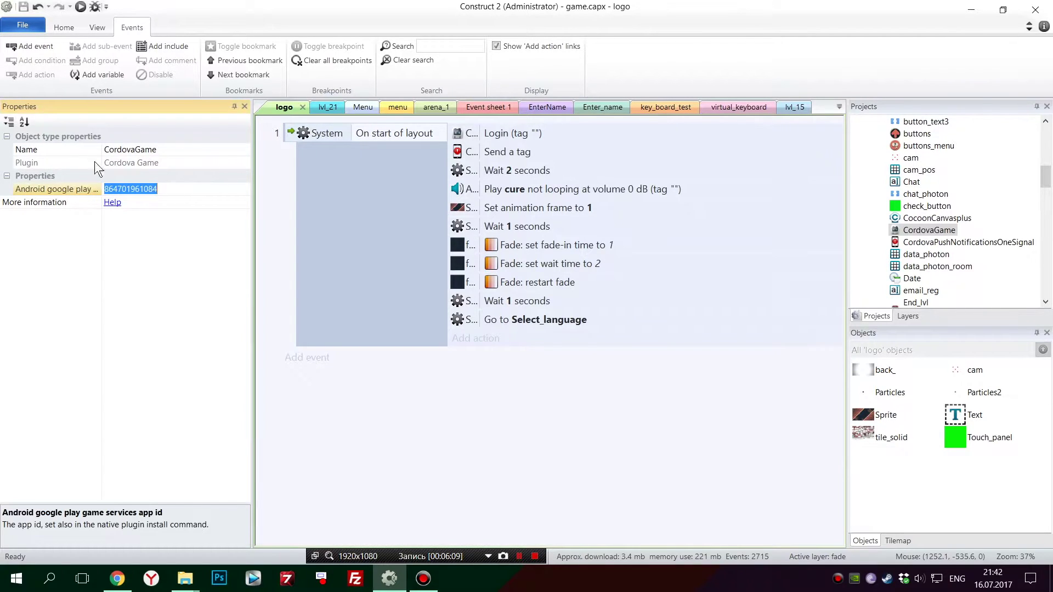
{"action": "mouse_move", "coordinate": [102, 225]}
{"action": "left_mouse_down"}
{"action": "mouse_move", "coordinate": [167, 228]}
{"action": "mouse_move", "coordinate": [107, 225]}
{"action": "left_mouse_up"}
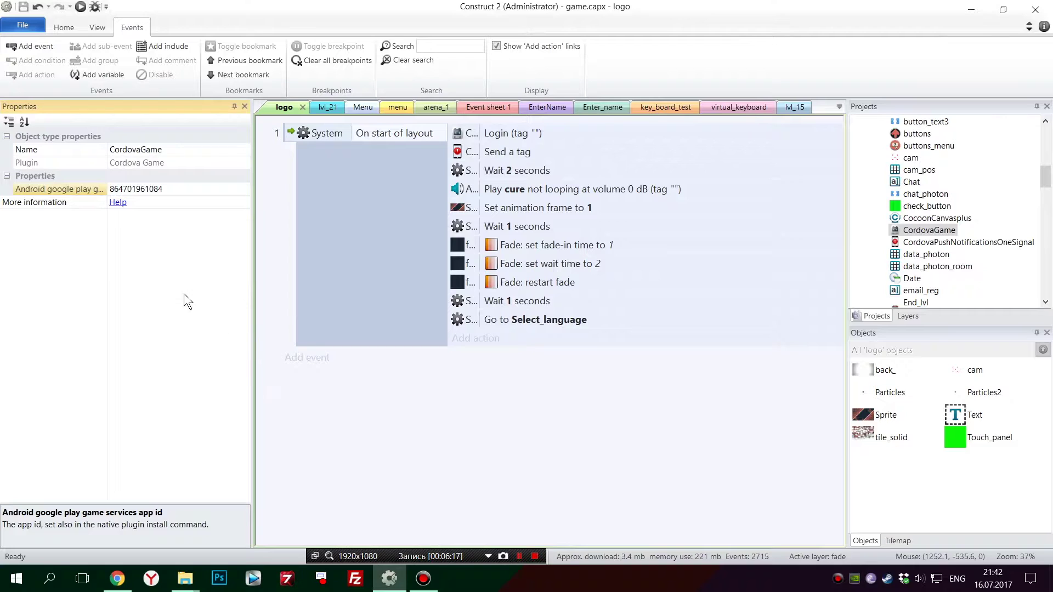
Return to the Play Console in Chrome and review the beta release's APK, version name and release notes
{"action": "left_click", "coordinate": [116, 579]}
{"action": "scroll", "coordinate": [387, 353], "scroll_direction": "down", "scroll_amount": 5}
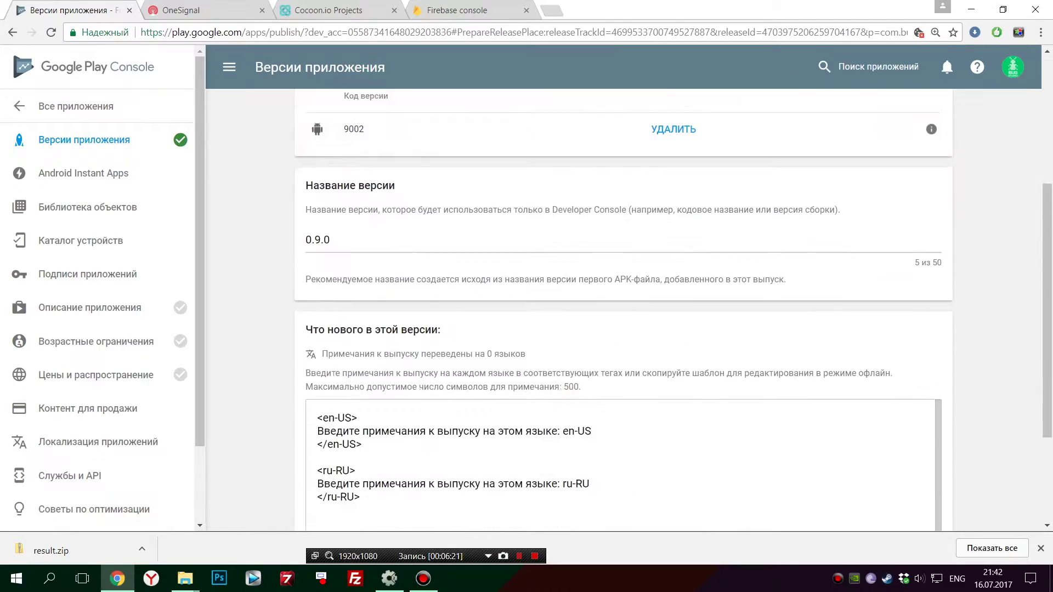
{"action": "scroll", "coordinate": [623, 309], "scroll_direction": "up", "scroll_amount": 5}
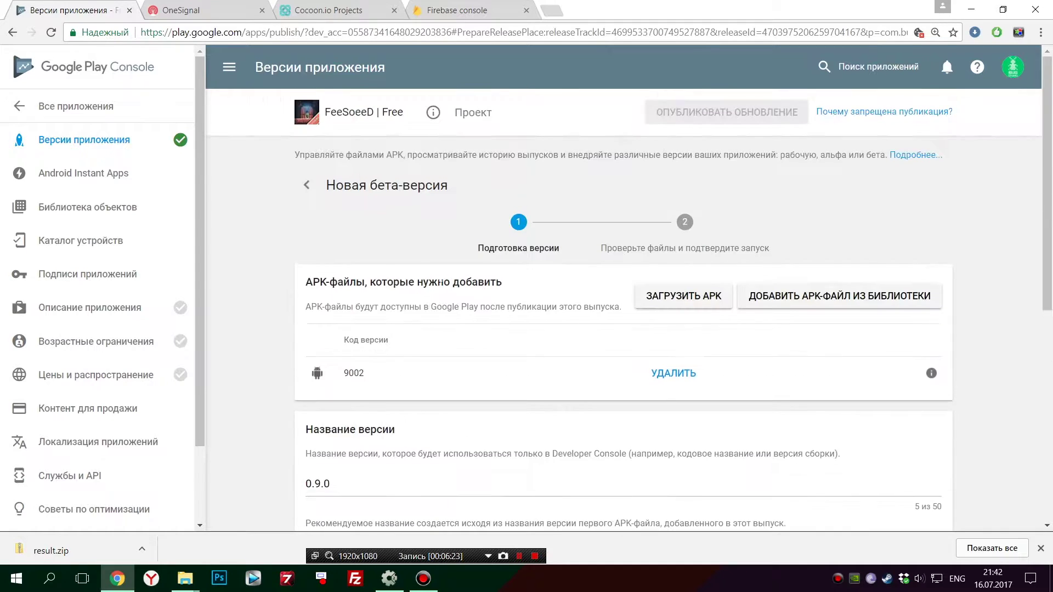
{"action": "scroll", "coordinate": [681, 271], "scroll_direction": "down", "scroll_amount": 7}
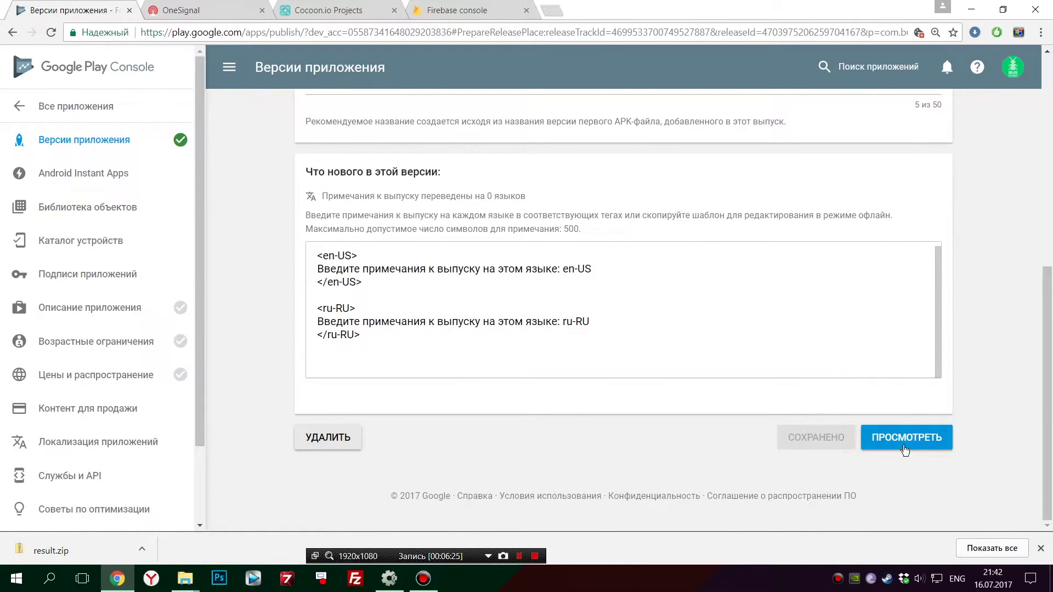
{"action": "scroll", "coordinate": [244, 249], "scroll_direction": "up", "scroll_amount": 7}
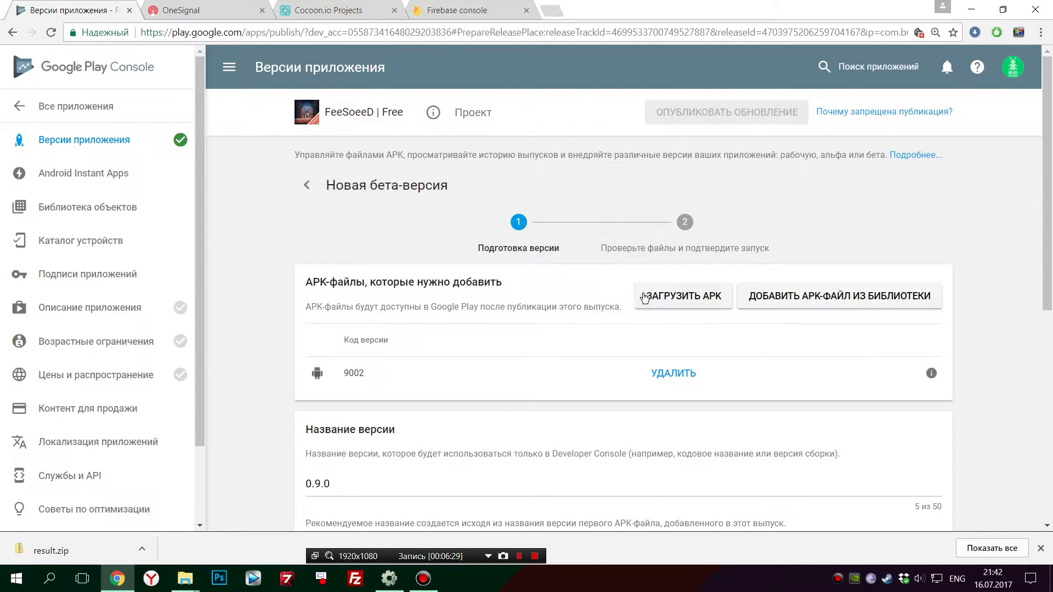
{"action": "scroll", "coordinate": [294, 307], "scroll_direction": "down", "scroll_amount": 4}
{"action": "scroll", "coordinate": [294, 307], "scroll_direction": "up", "scroll_amount": 4}
Check the Bundle Id in the Cocoon.io project settings and return to the Play Console
{"action": "left_click", "coordinate": [297, 8]}
{"action": "scroll", "coordinate": [497, 287], "scroll_direction": "down", "scroll_amount": 8}
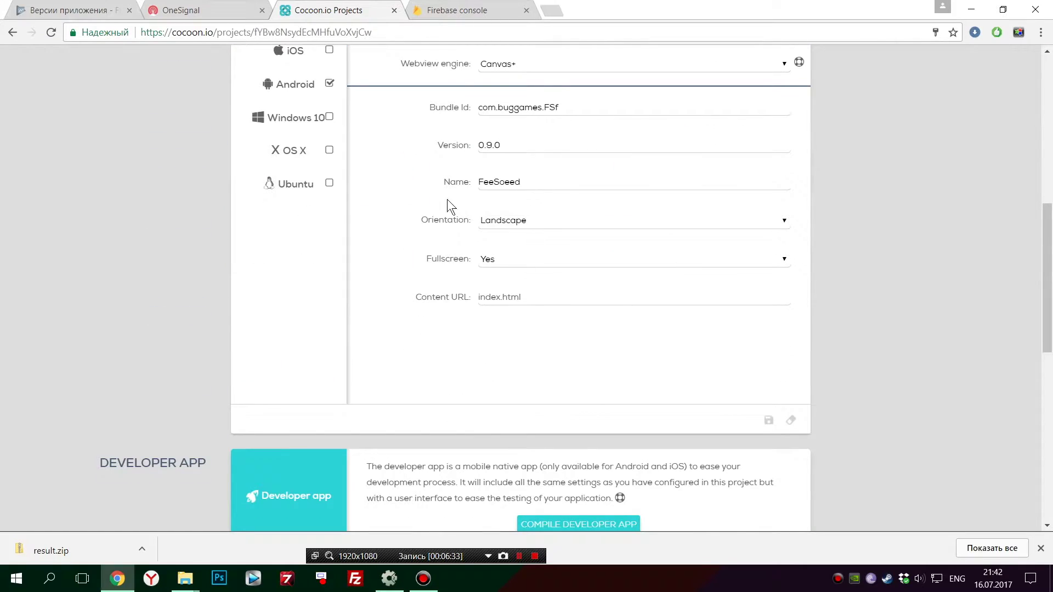
{"action": "left_click_drag", "start_coordinate": [561, 107], "coordinate": [466, 107]}
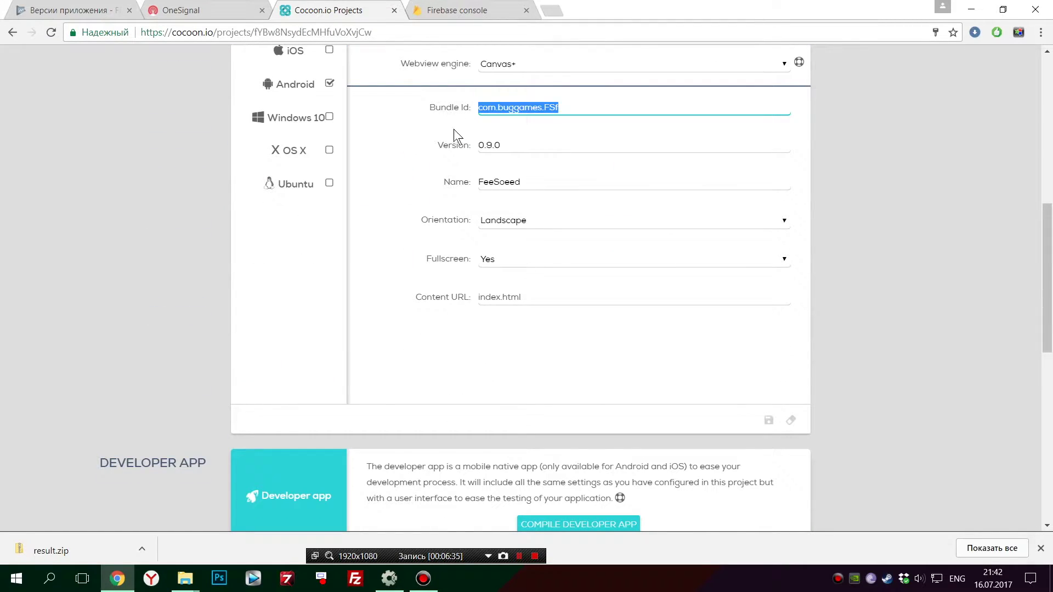
{"action": "scroll", "coordinate": [130, 152], "scroll_direction": "up", "scroll_amount": 8}
{"action": "key", "text": "ctrl+1"}
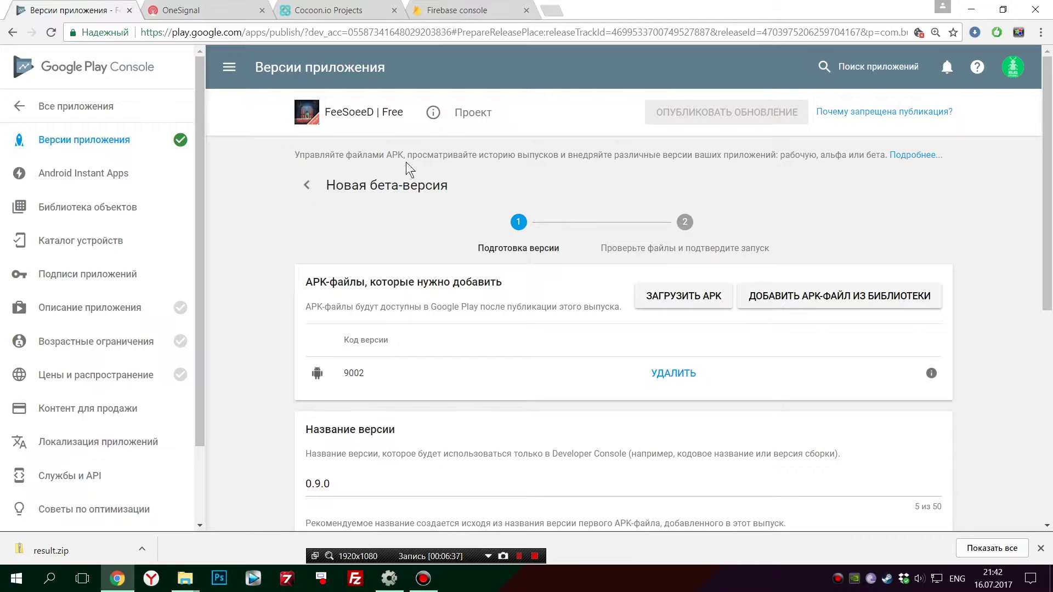
Leave the app's pages, open the game services section and look through its list of games
{"action": "left_click", "coordinate": [77, 108]}
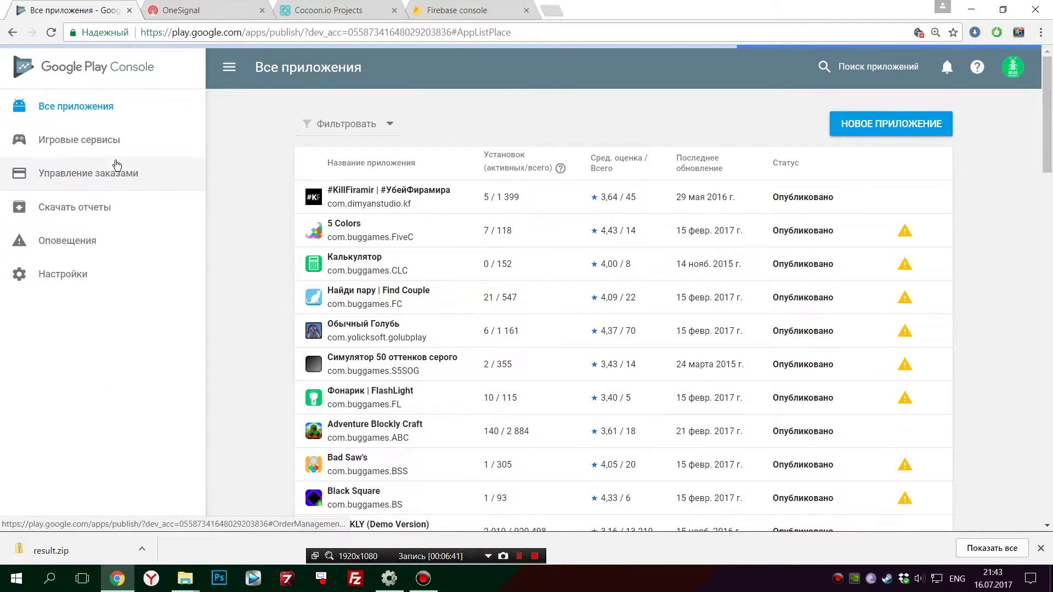
{"action": "left_click", "coordinate": [80, 137]}
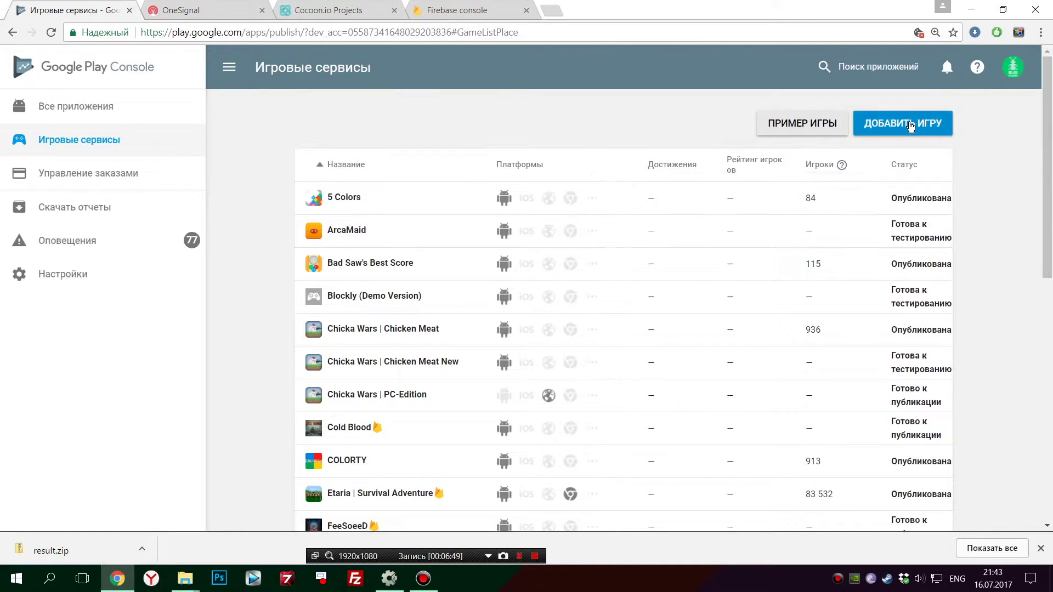
{"action": "scroll", "coordinate": [373, 220], "scroll_direction": "down", "scroll_amount": 7}
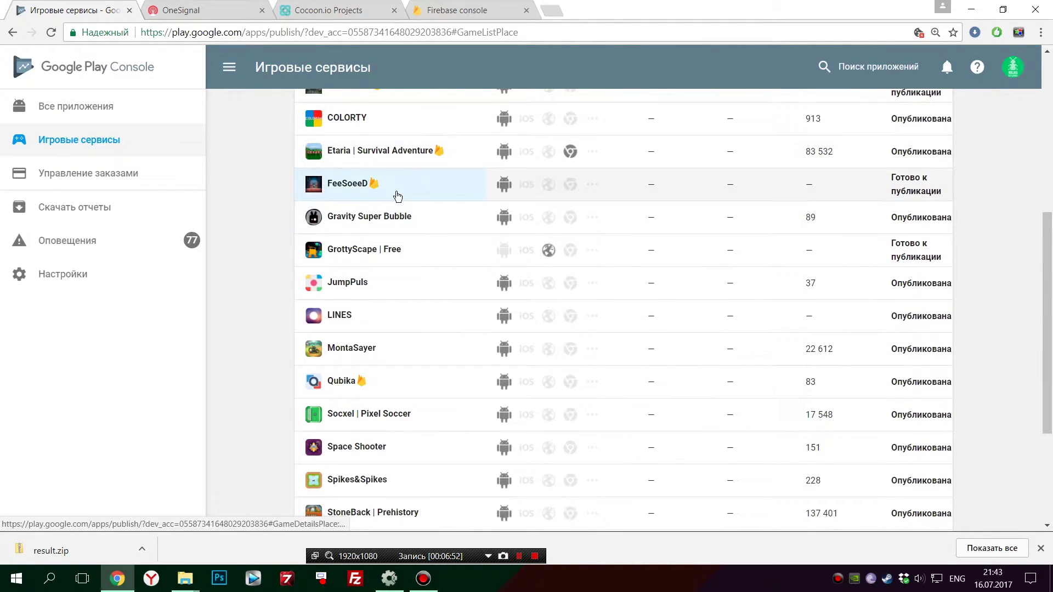
{"action": "scroll", "coordinate": [655, 217], "scroll_direction": "up", "scroll_amount": 4}
{"action": "scroll", "coordinate": [655, 216], "scroll_direction": "up", "scroll_amount": 3}
Examine the form for adding a new game, including its name field and category options, and cancel it
{"action": "left_click", "coordinate": [904, 124]}
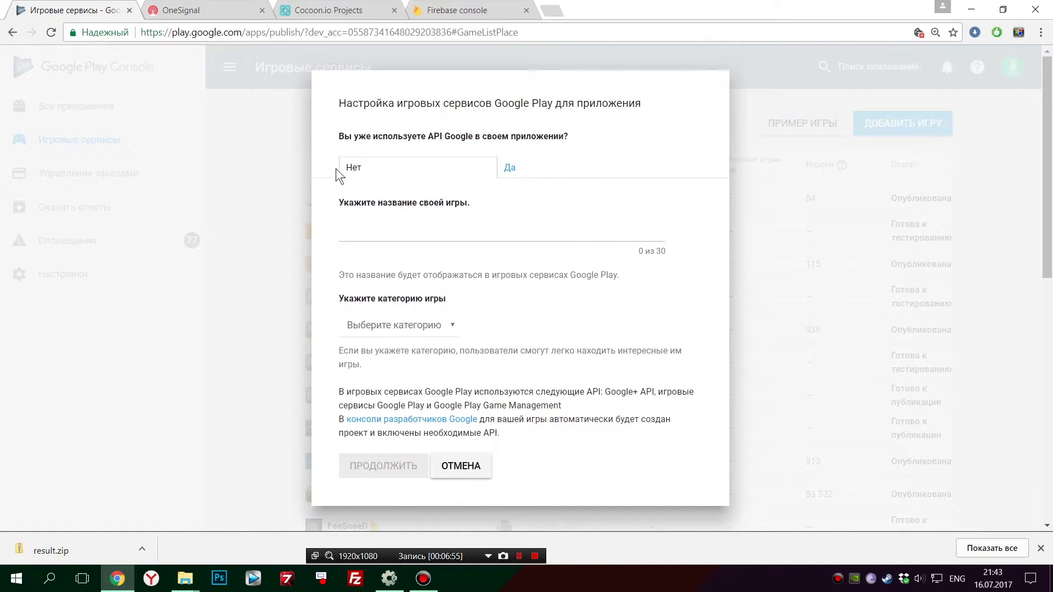
{"action": "left_click", "coordinate": [482, 233]}
{"action": "left_click", "coordinate": [415, 329]}
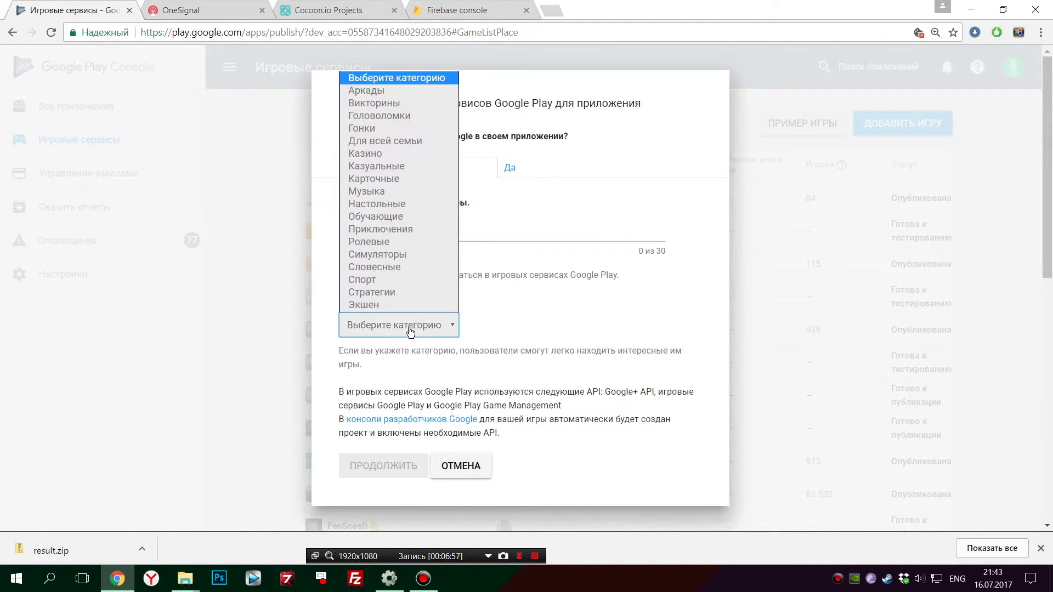
{"action": "left_click", "coordinate": [463, 467]}
{"action": "left_click", "coordinate": [463, 467]}
Open FeeSoeeD in the game services list and review its game details
{"action": "scroll", "coordinate": [431, 384], "scroll_direction": "down", "scroll_amount": 4}
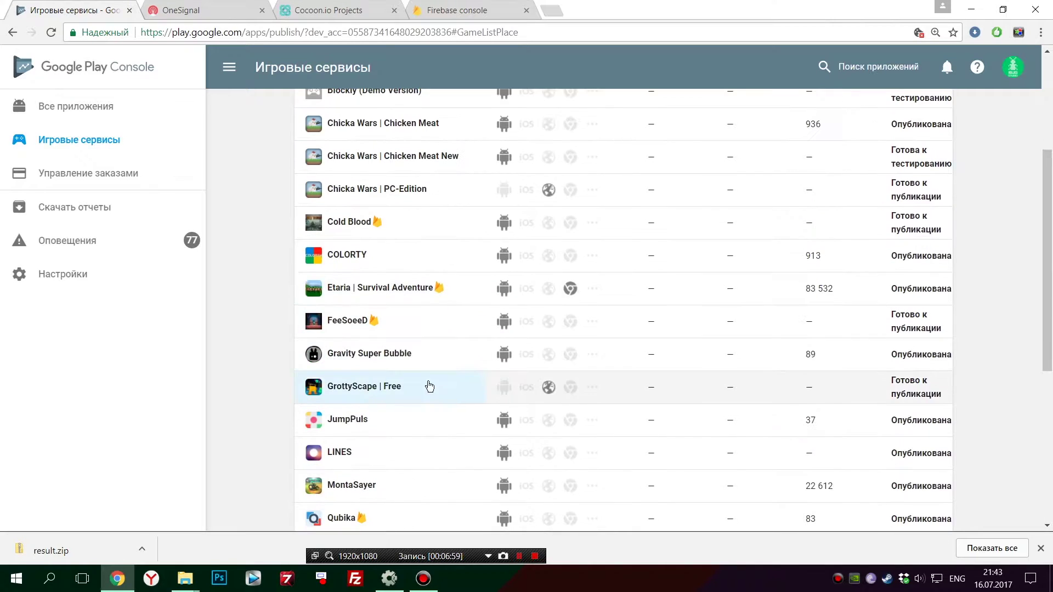
{"action": "left_click", "coordinate": [408, 325]}
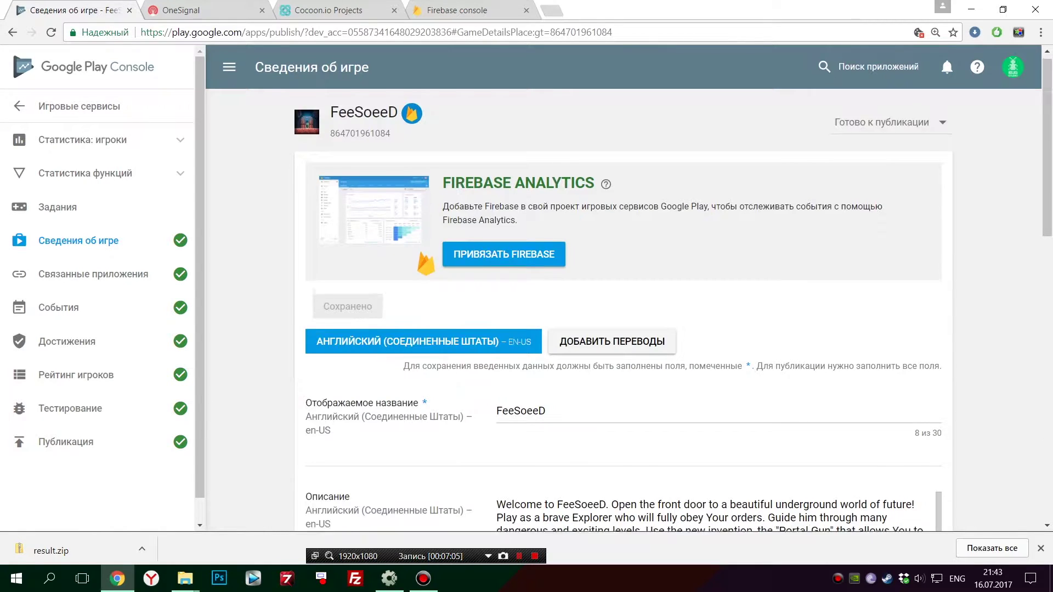
{"action": "scroll", "coordinate": [460, 203], "scroll_direction": "down", "scroll_amount": 1}
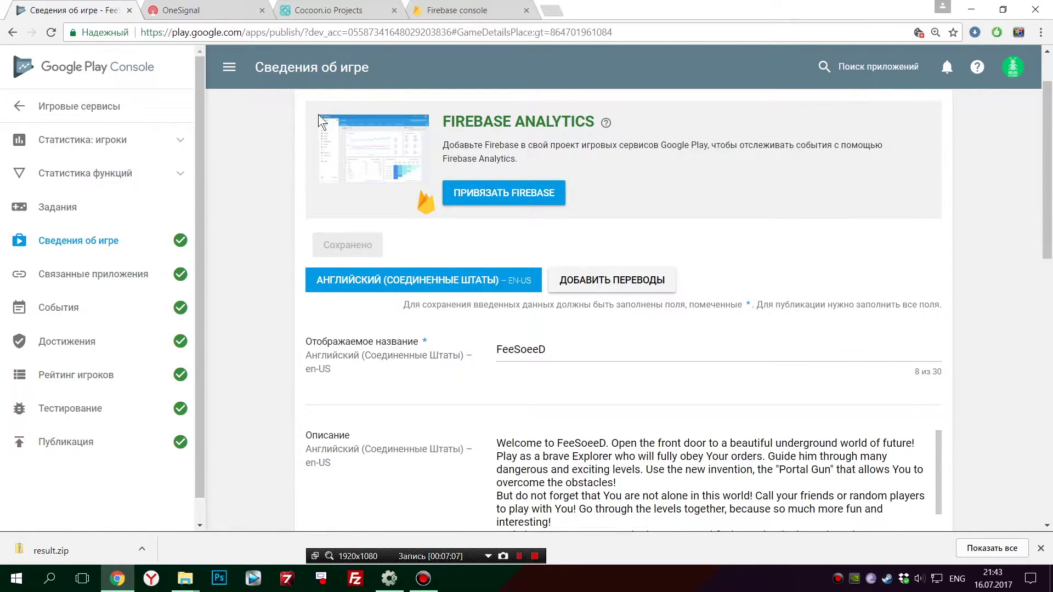
{"action": "scroll", "coordinate": [284, 271], "scroll_direction": "down", "scroll_amount": 5}
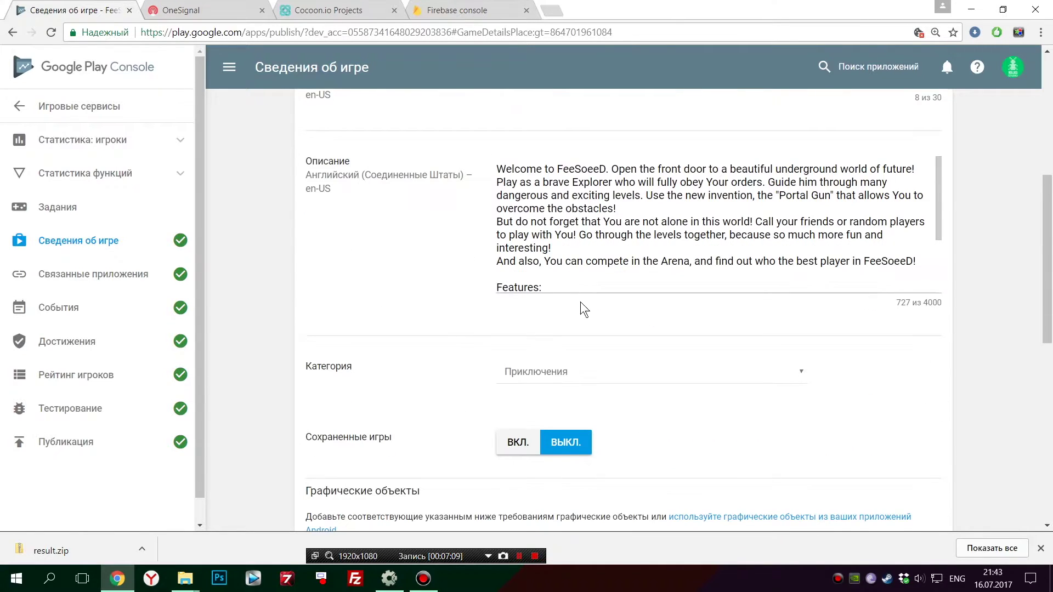
{"action": "scroll", "coordinate": [281, 237], "scroll_direction": "up", "scroll_amount": 6}
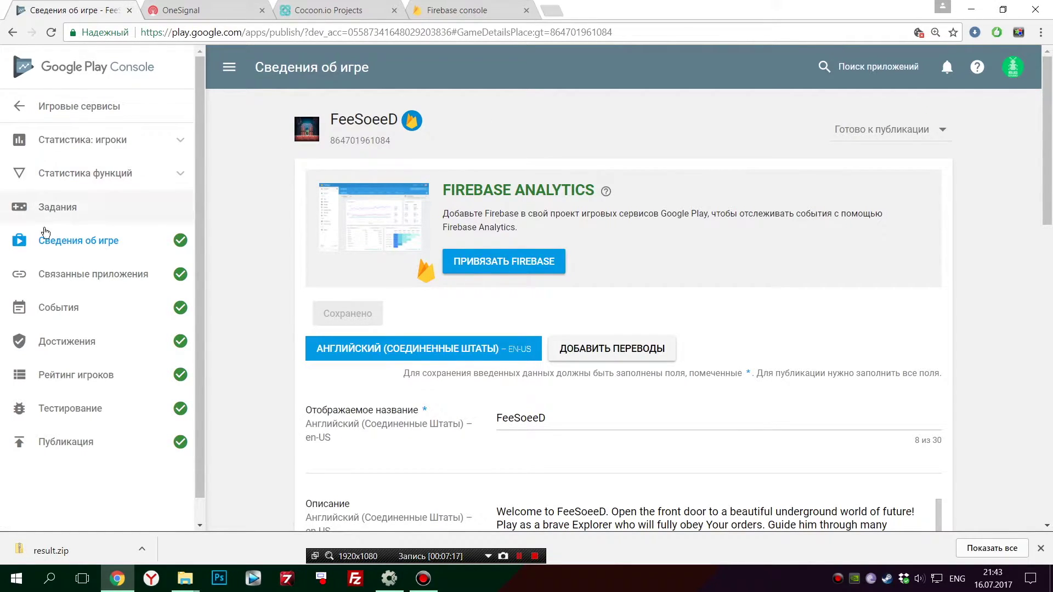
Open FeeSoeeD's linked applications and start linking another Android app
{"action": "left_click", "coordinate": [117, 278]}
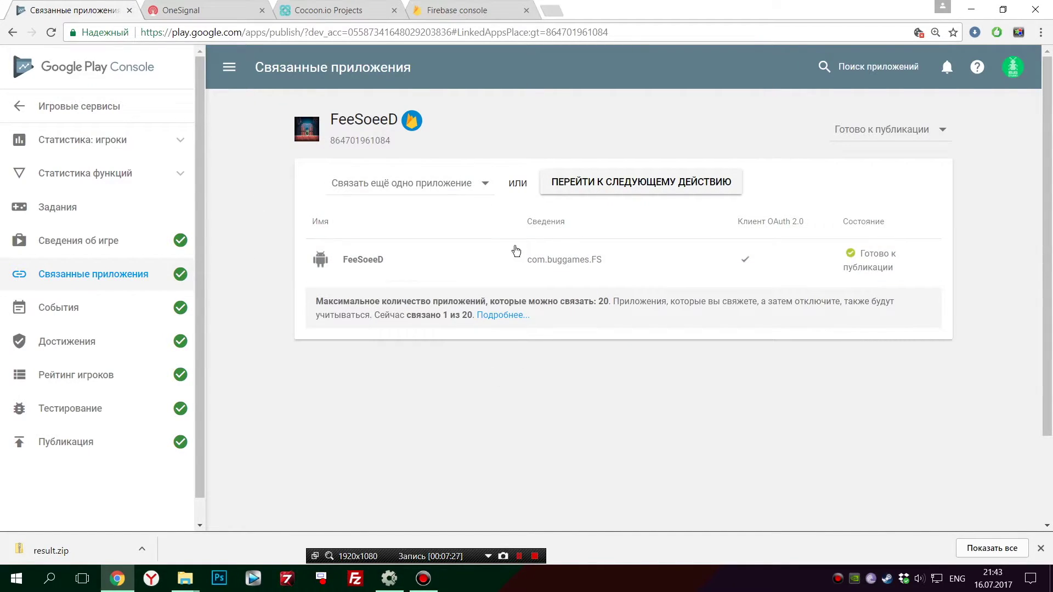
{"action": "left_click", "coordinate": [349, 188]}
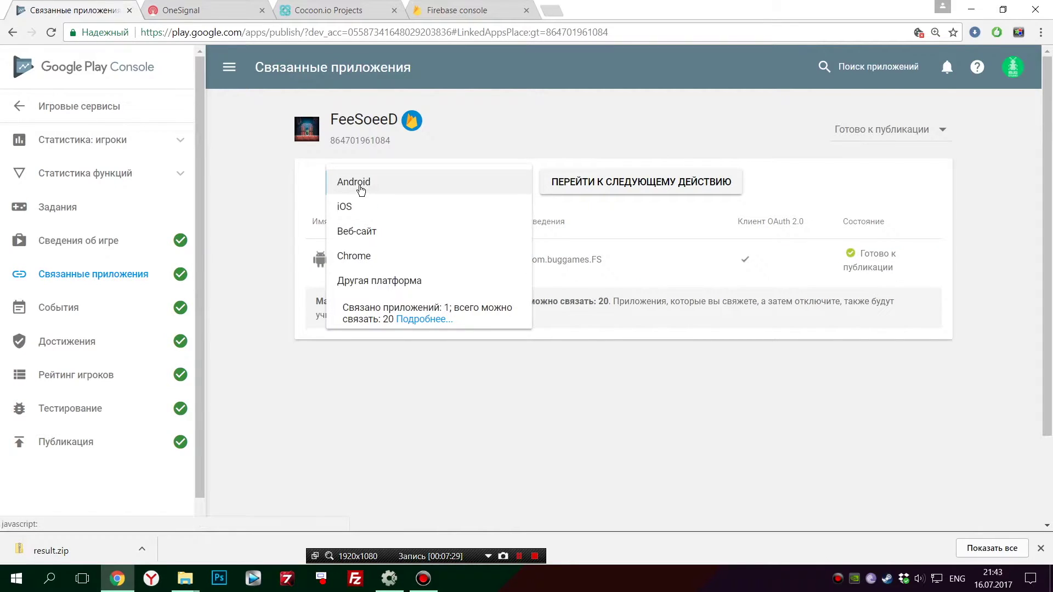
{"action": "left_click", "coordinate": [275, 206]}
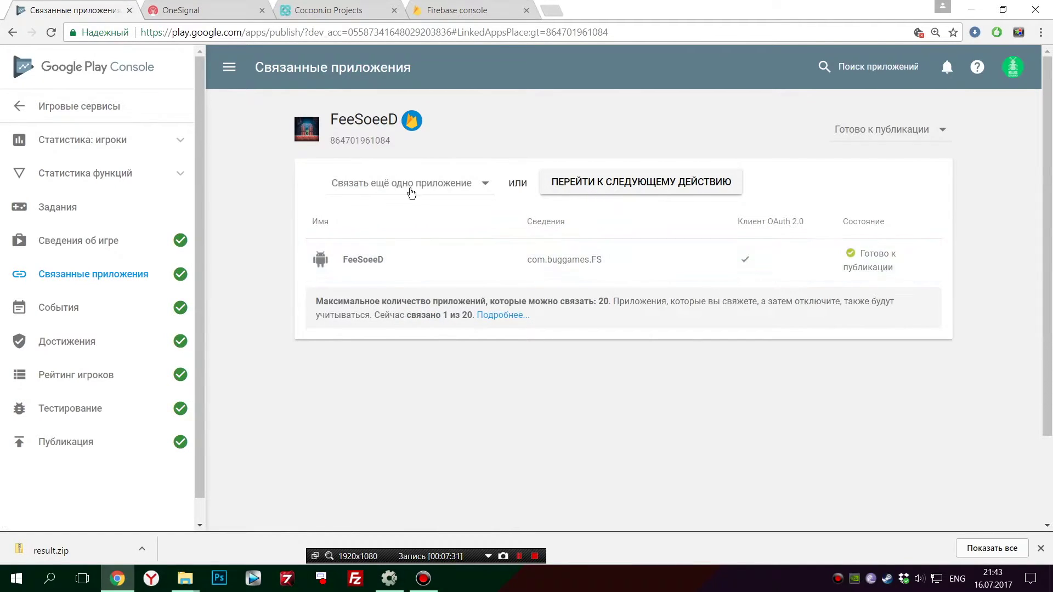
{"action": "left_click", "coordinate": [371, 184]}
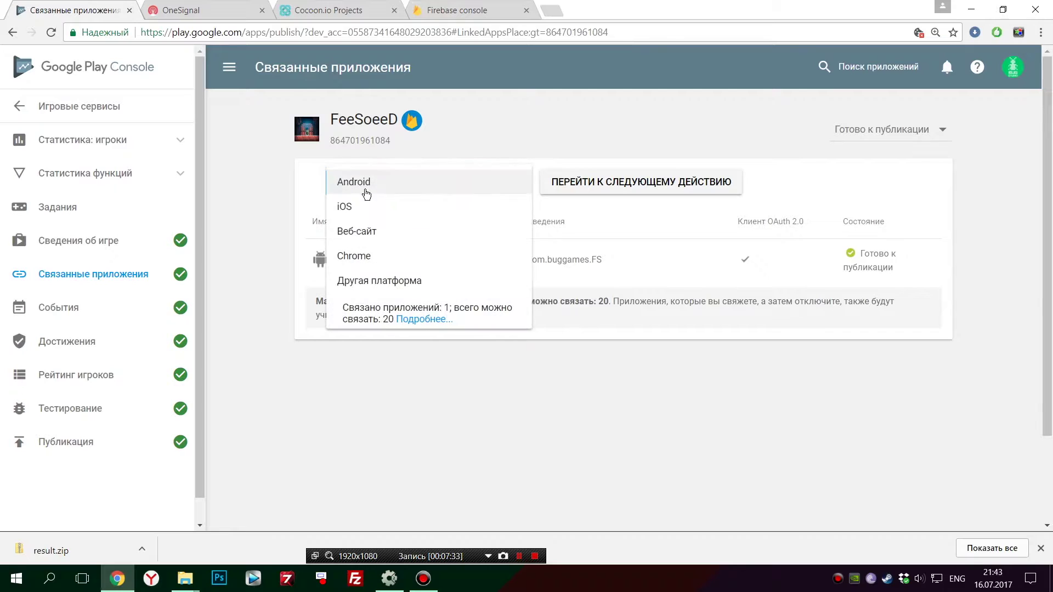
{"action": "left_click", "coordinate": [359, 185]}
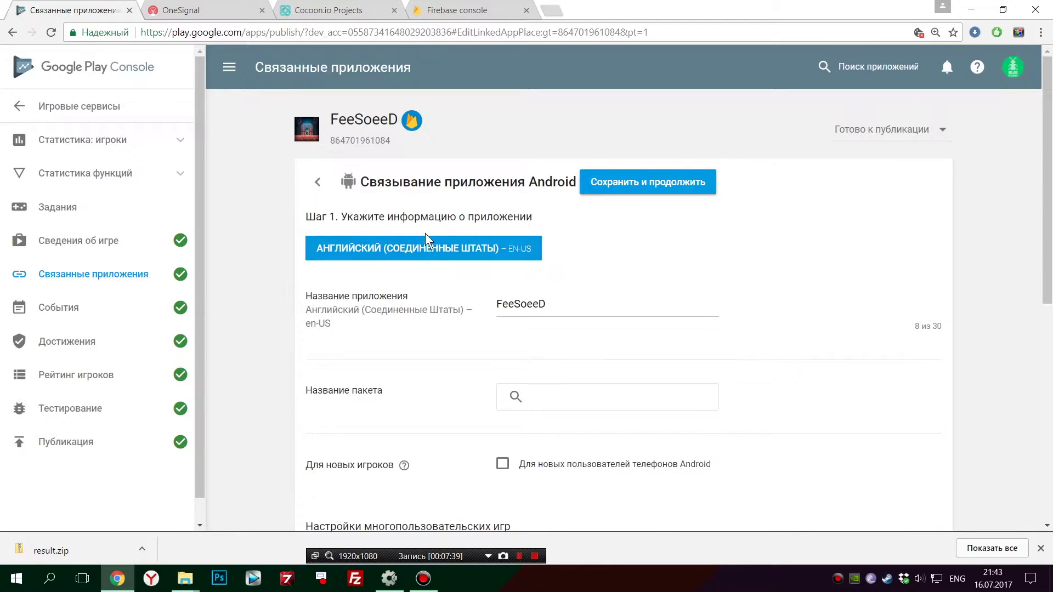
Copy the Bundle Id from the Cocoon.io project and enter com.buggames.FSf as the linked Android app's package name
{"action": "scroll", "coordinate": [425, 231], "scroll_direction": "down", "scroll_amount": 1}
{"action": "key", "text": "ctrl+3"}
{"action": "scroll", "coordinate": [552, 510], "scroll_direction": "down", "scroll_amount": 2}
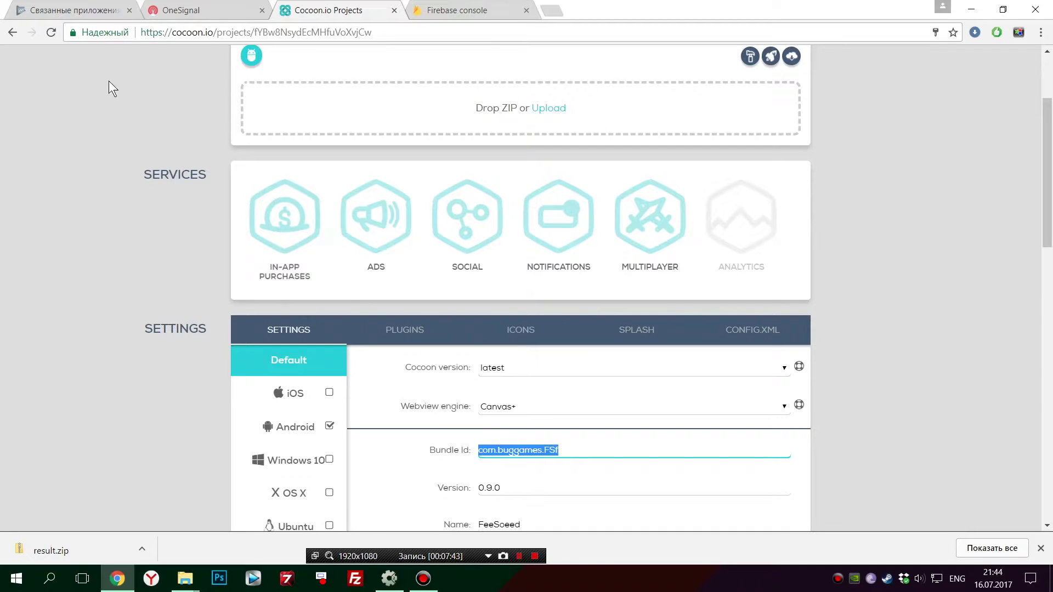
{"action": "left_click", "coordinate": [82, 9]}
{"action": "left_click", "coordinate": [548, 328]}
{"action": "type", "text": "com.buggames.FSf"}
{"action": "left_click", "coordinate": [620, 376]}
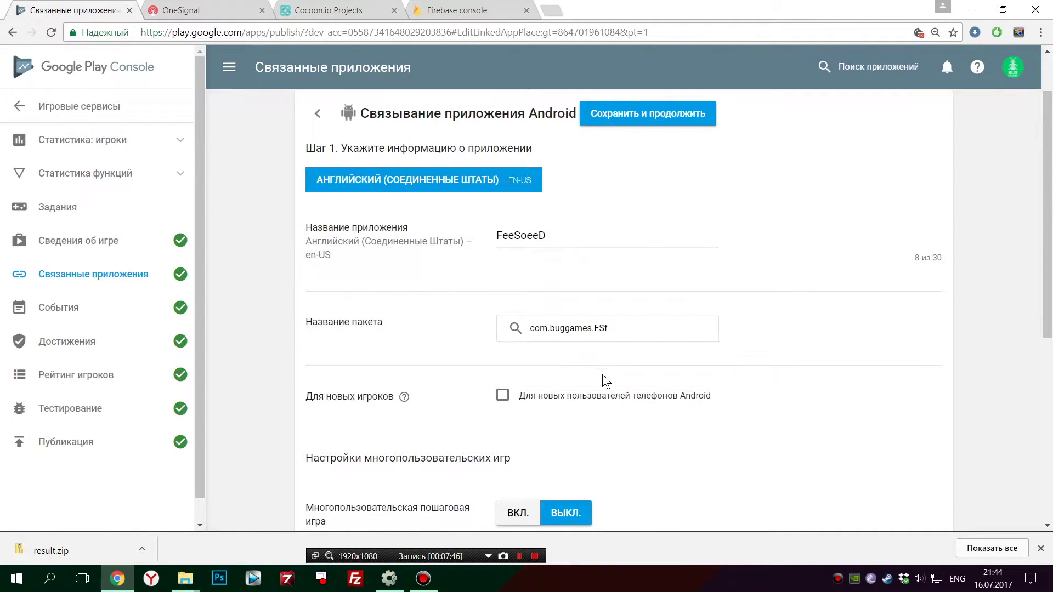
Enable recommending the app to new Android phone users, review the multiplayer and anti-piracy options, and save to continue to authorization
{"action": "scroll", "coordinate": [384, 265], "scroll_direction": "down", "scroll_amount": 3}
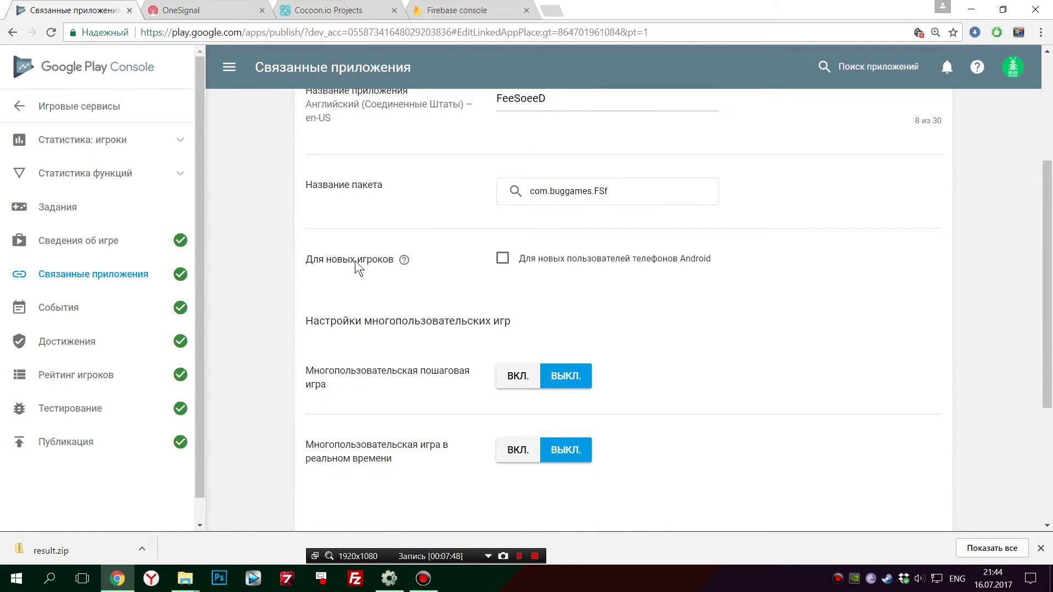
{"action": "mouse_move", "coordinate": [405, 260]}
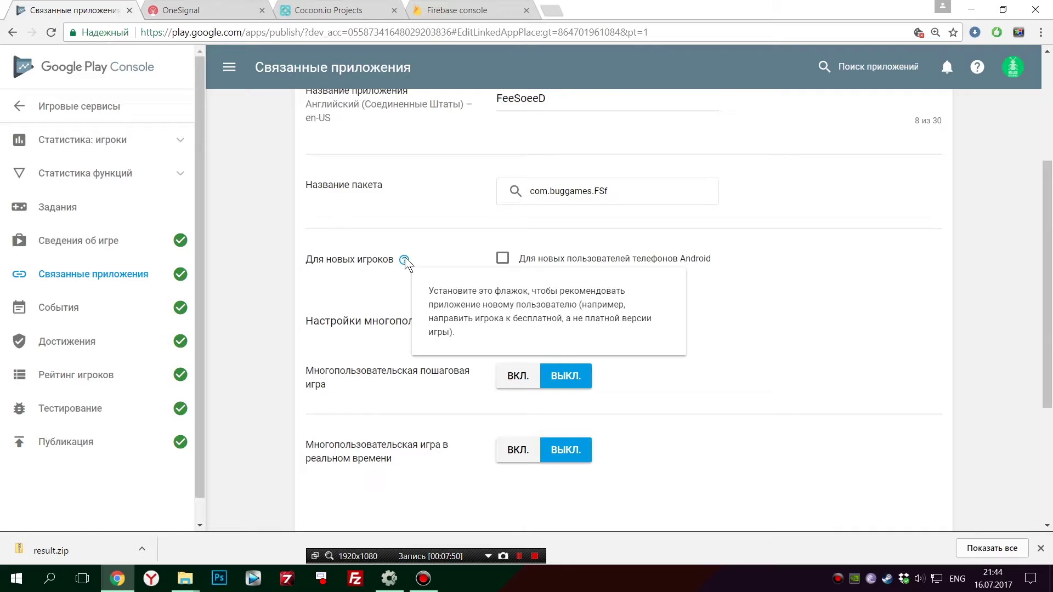
{"action": "left_click", "coordinate": [503, 259]}
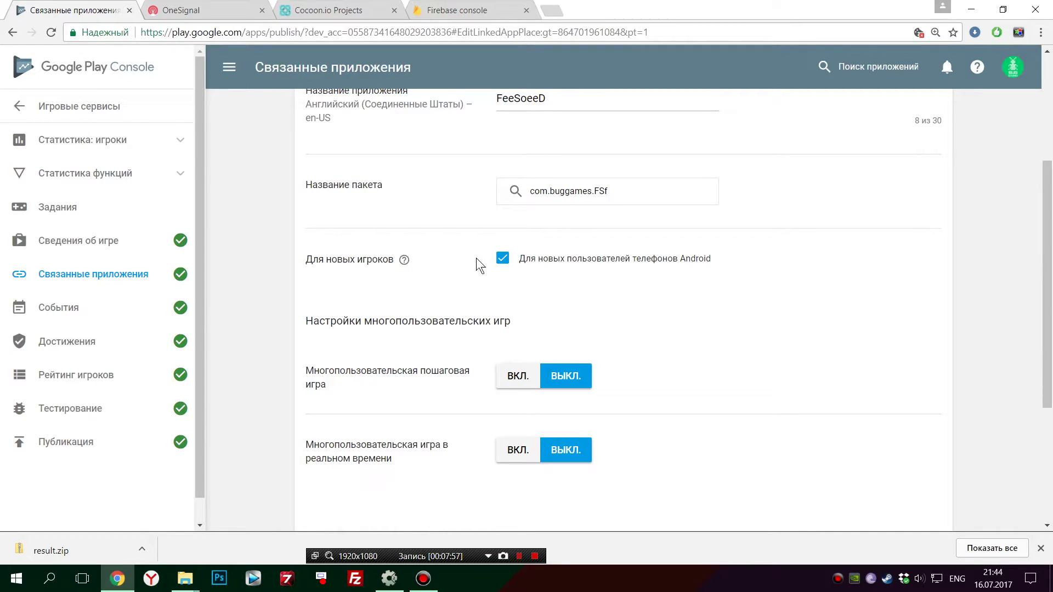
{"action": "scroll", "coordinate": [362, 219], "scroll_direction": "down", "scroll_amount": 4}
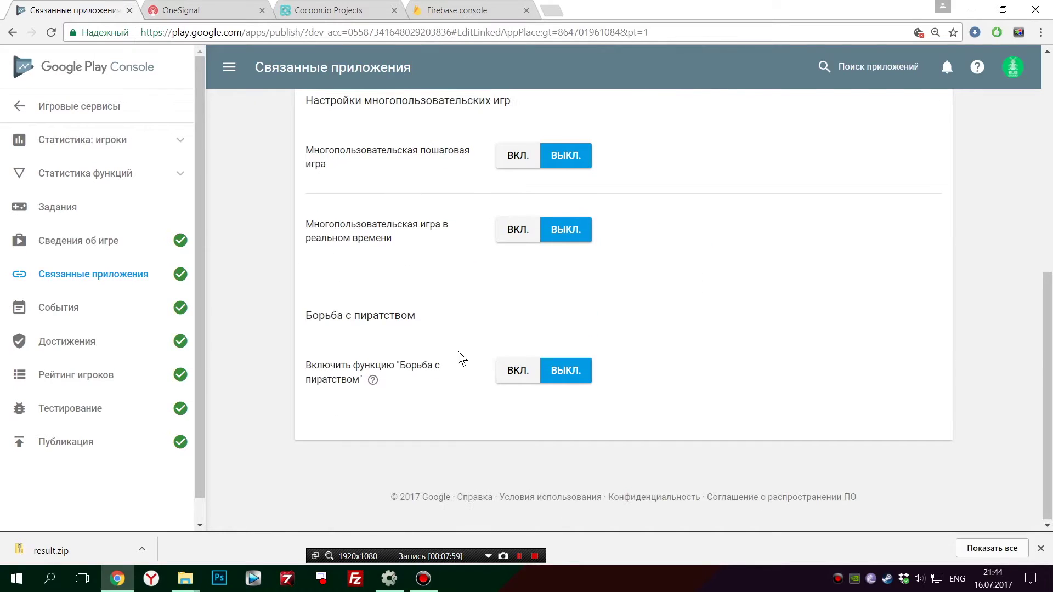
{"action": "scroll", "coordinate": [433, 353], "scroll_direction": "up", "scroll_amount": 8}
{"action": "left_click", "coordinate": [674, 170]}
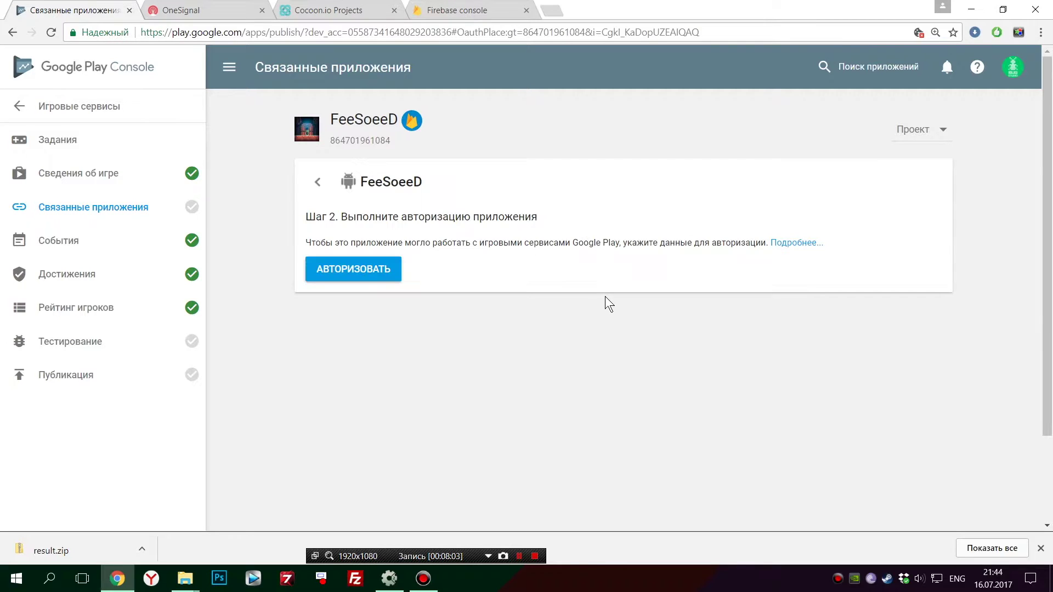
Authorize the linked app by checking the Android signing key in the Cocoon.io project and confirming the Android OAuth client
{"action": "left_click", "coordinate": [350, 268]}
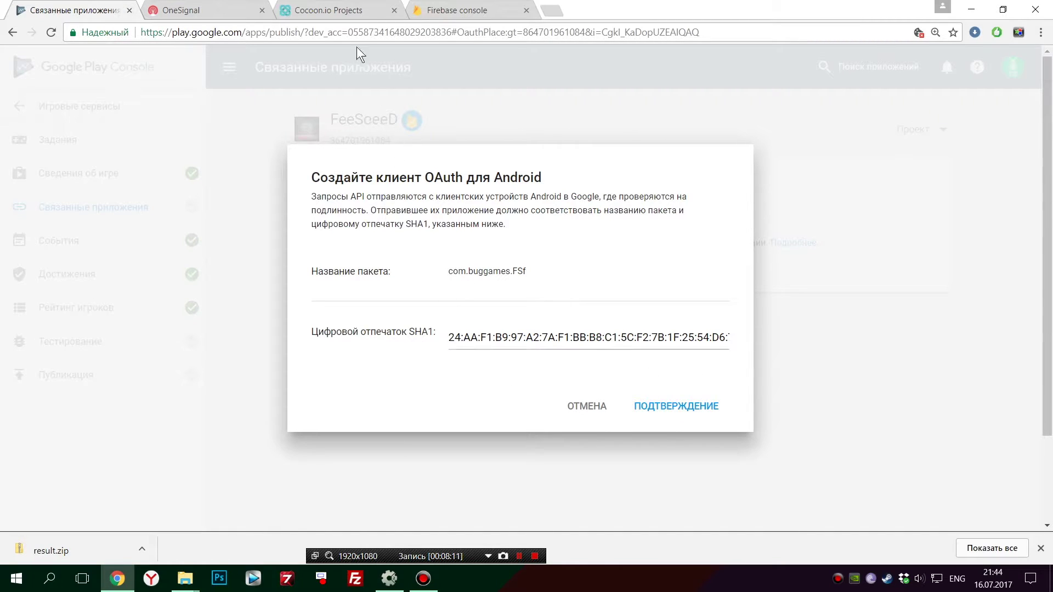
{"action": "left_click", "coordinate": [350, 9]}
{"action": "scroll", "coordinate": [362, 296], "scroll_direction": "down", "scroll_amount": 7}
{"action": "scroll", "coordinate": [378, 312], "scroll_direction": "down", "scroll_amount": 5}
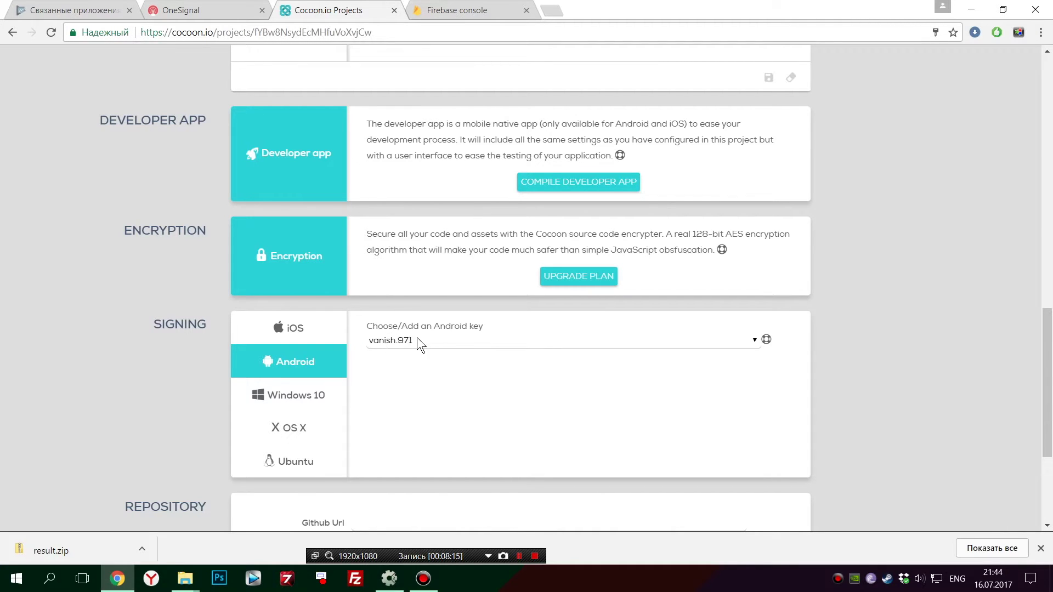
{"action": "scroll", "coordinate": [405, 336], "scroll_direction": "up", "scroll_amount": 7}
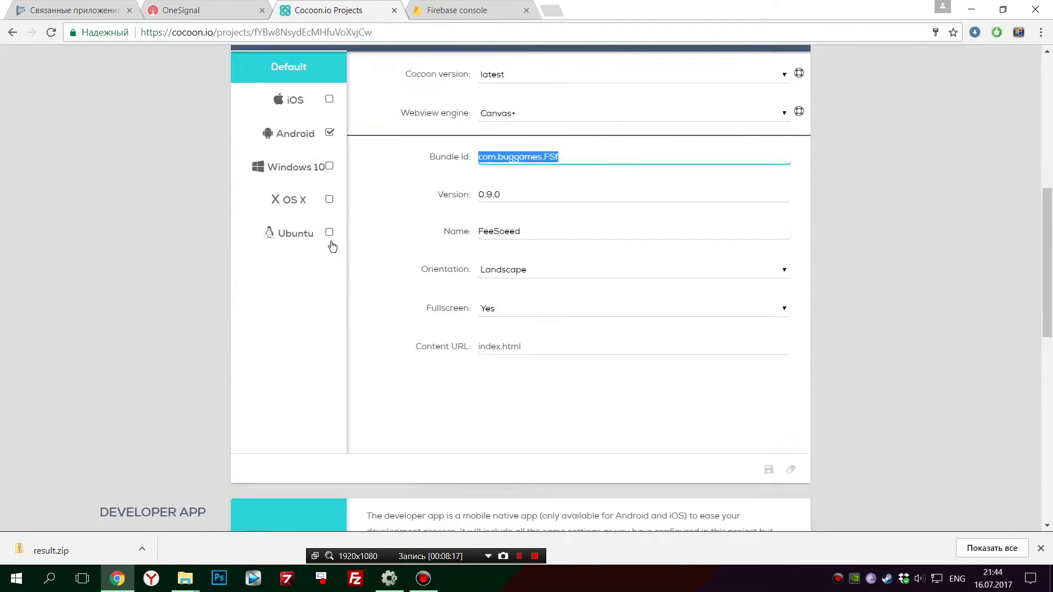
{"action": "left_click", "coordinate": [102, 9]}
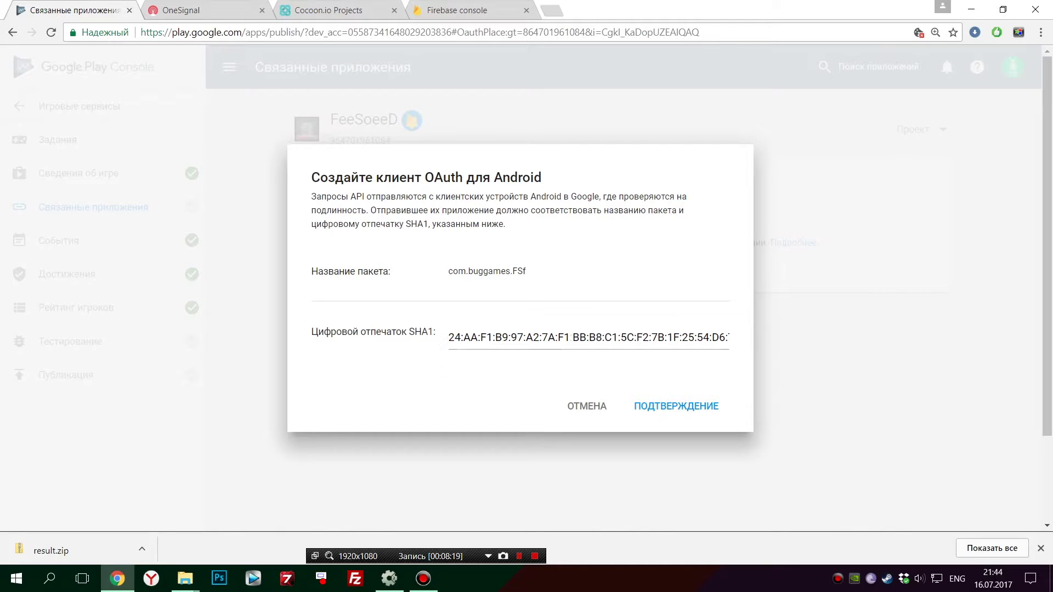
{"action": "left_click", "coordinate": [356, 8]}
{"action": "scroll", "coordinate": [382, 350], "scroll_direction": "up", "scroll_amount": 7}
{"action": "scroll", "coordinate": [347, 364], "scroll_direction": "down", "scroll_amount": 16}
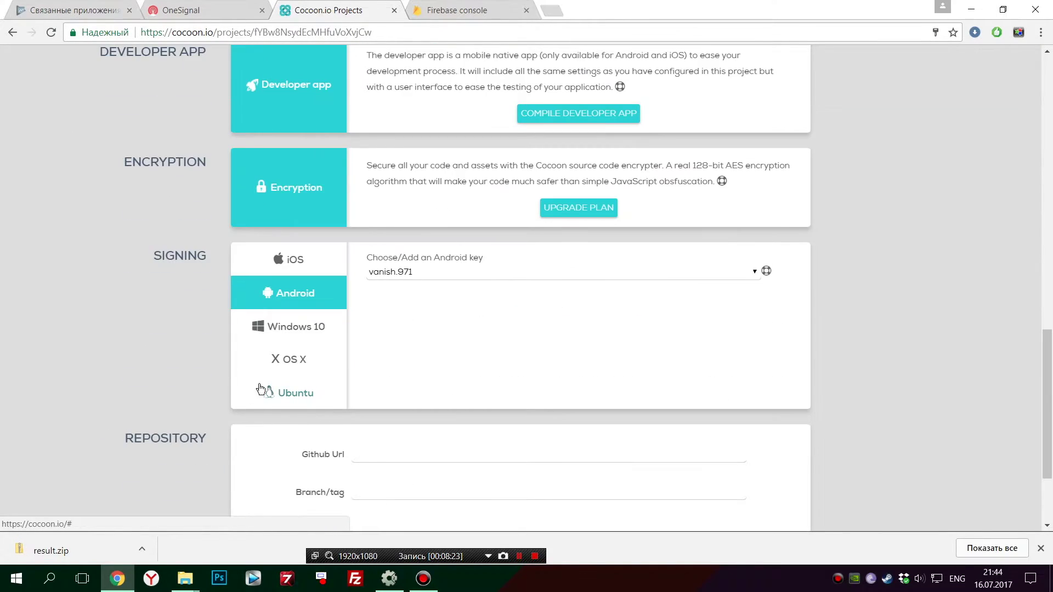
{"action": "left_click", "coordinate": [72, 9]}
{"action": "left_click", "coordinate": [705, 405]}
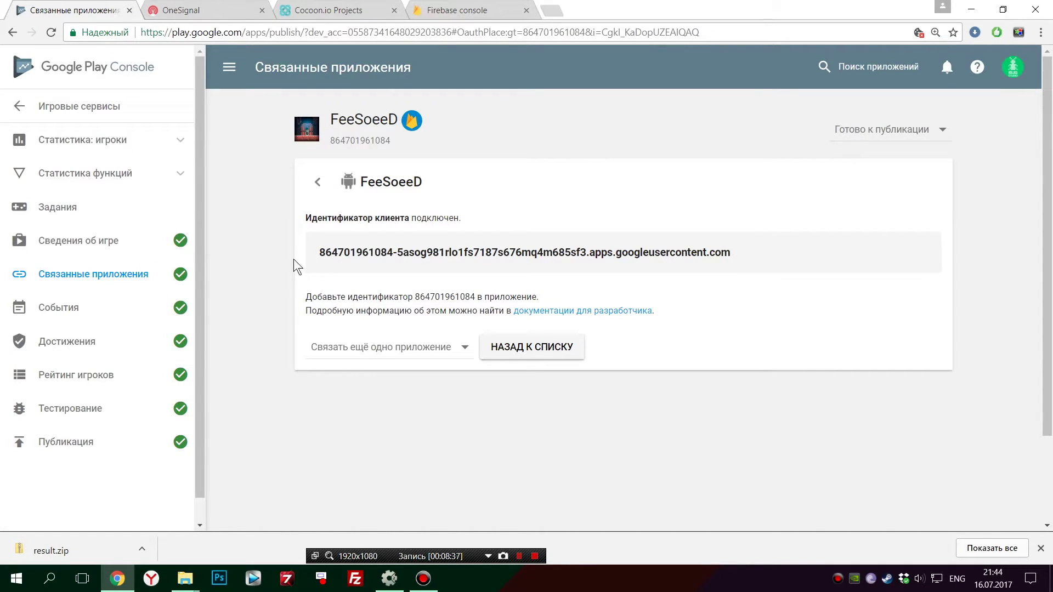
Select the game's ID, switch to Construct 2 and check its fields in the CordovaGame and CordovaPushNotificationsOneSignal properties
{"action": "left_click_drag", "start_coordinate": [375, 141], "coordinate": [329, 140]}
{"action": "left_click", "coordinate": [389, 578]}
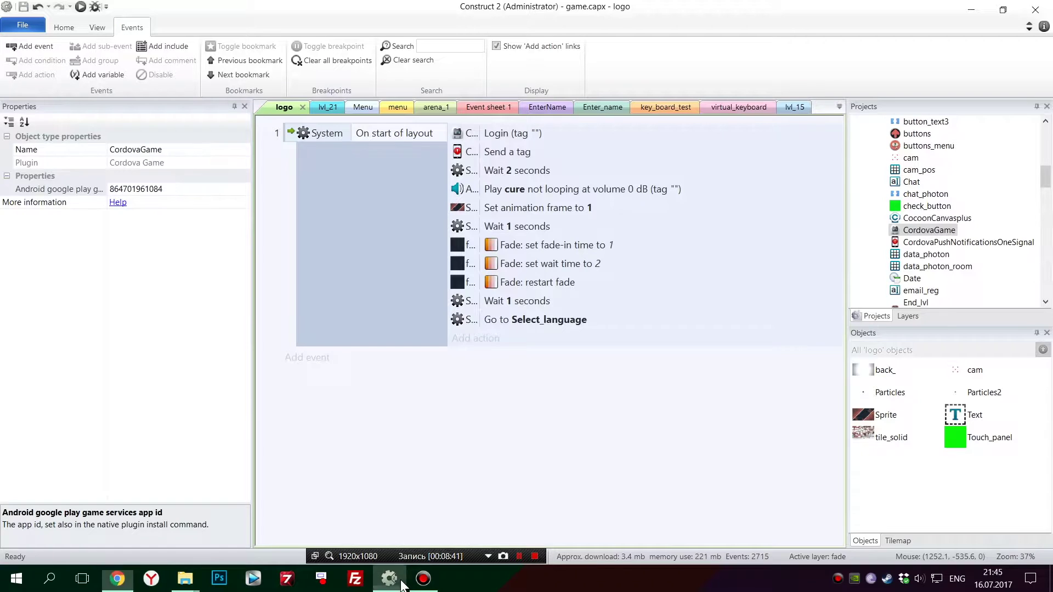
{"action": "left_click", "coordinate": [164, 189]}
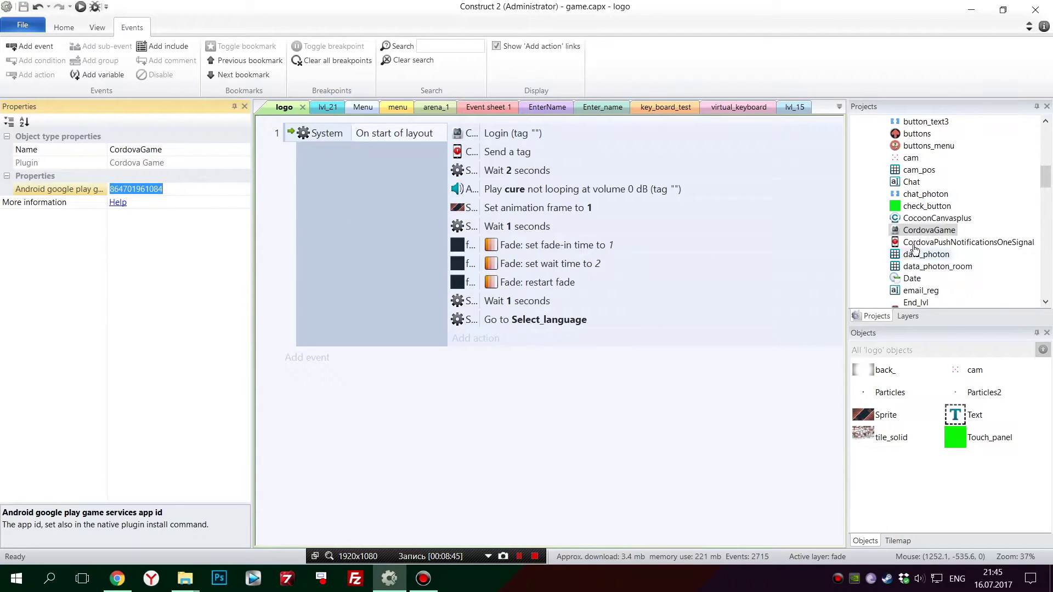
{"action": "left_click", "coordinate": [932, 242]}
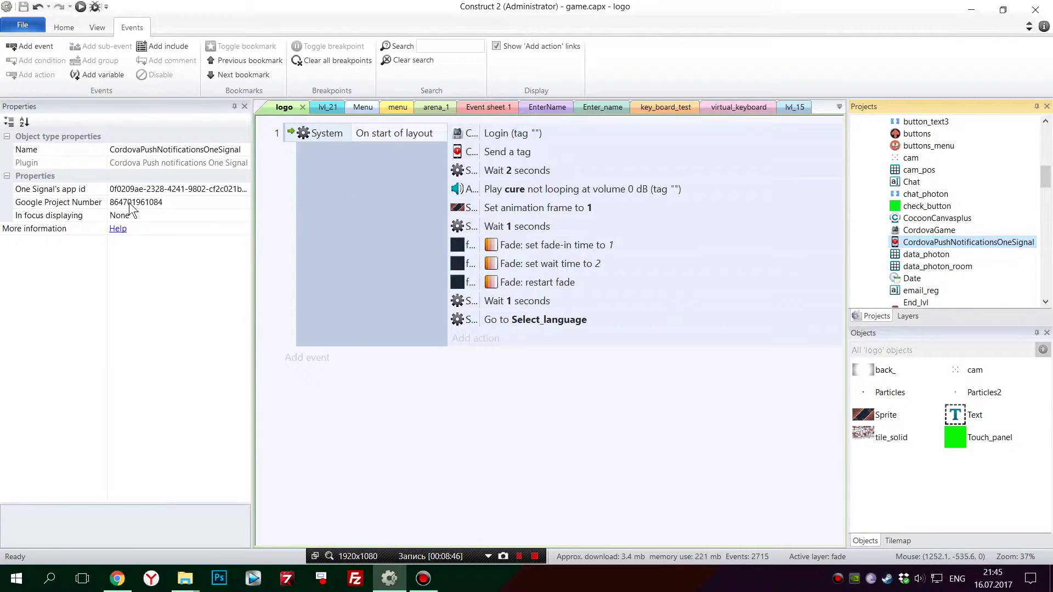
{"action": "left_click", "coordinate": [167, 201]}
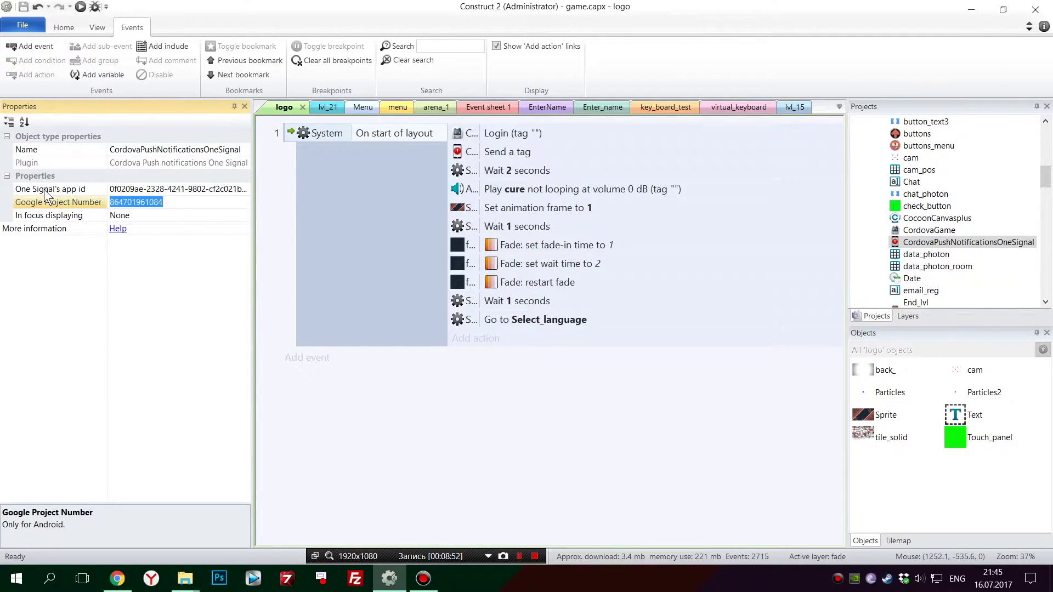
Switch to OneSignal, open the MontaSayer_free app's settings and start configuring the Google Android platform at its Google Project Number
{"action": "left_click", "coordinate": [117, 578]}
{"action": "left_click", "coordinate": [227, 10]}
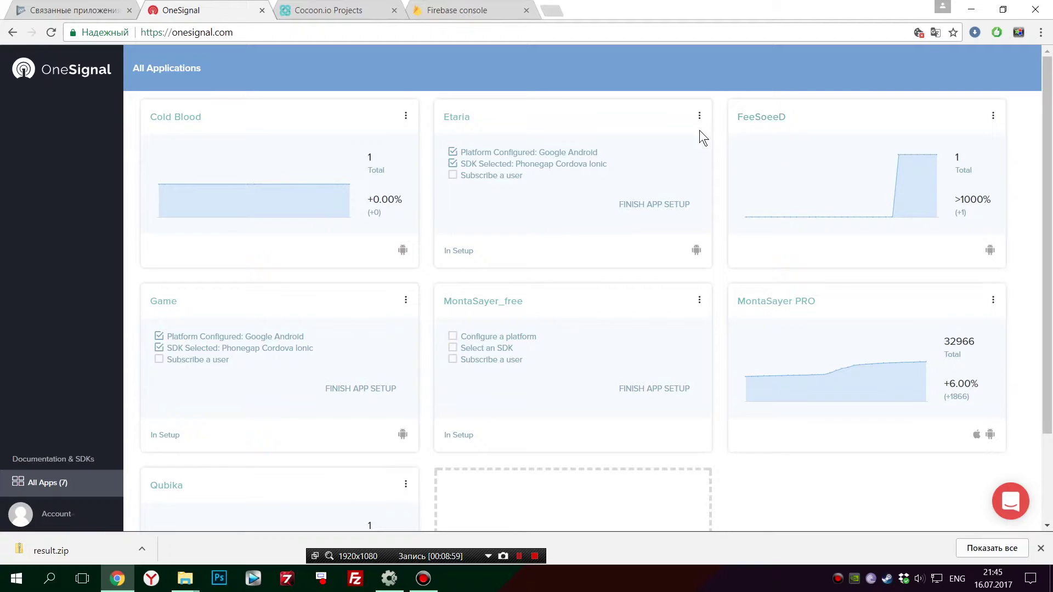
{"action": "left_click", "coordinate": [492, 302]}
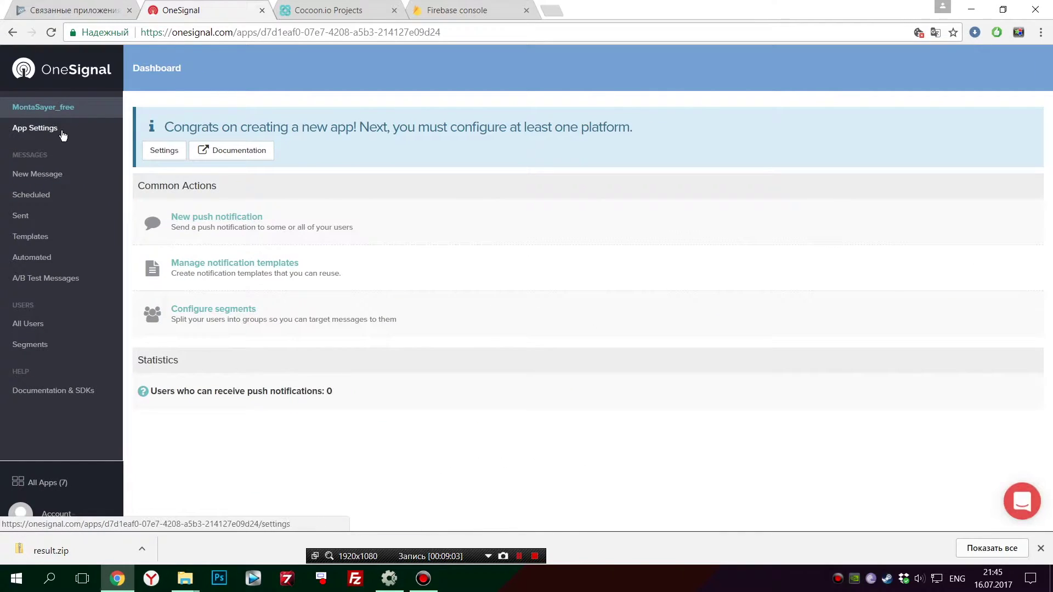
{"action": "left_click", "coordinate": [62, 130]}
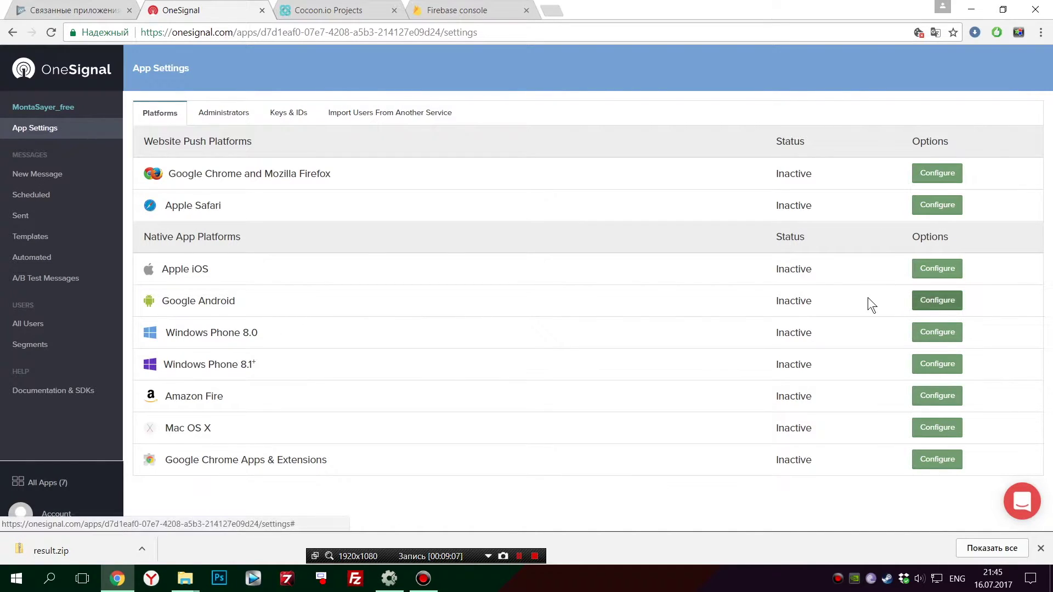
{"action": "left_click", "coordinate": [942, 302]}
{"action": "left_click", "coordinate": [307, 347]}
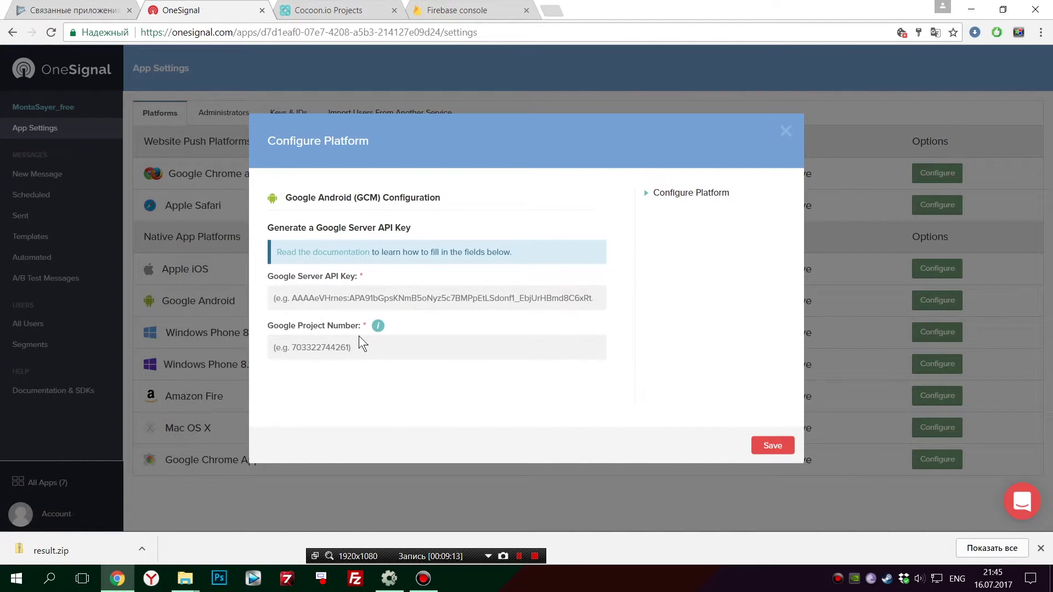
Check the game's project number in the Play Console and return to the Google Server API Key field in OneSignal
{"action": "left_click", "coordinate": [55, 10]}
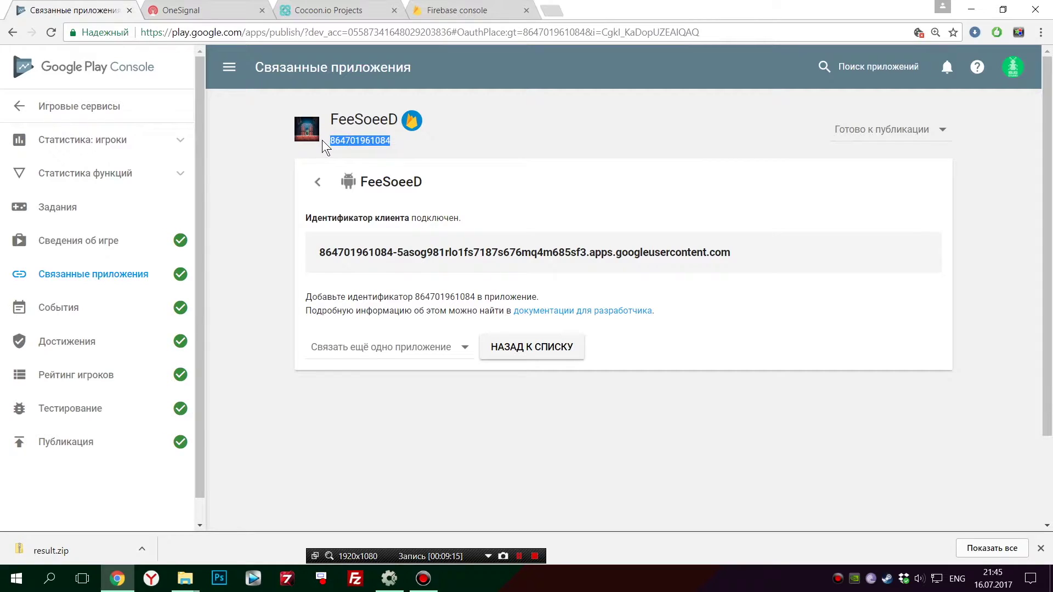
{"action": "left_click", "coordinate": [199, 10]}
{"action": "left_click", "coordinate": [301, 296]}
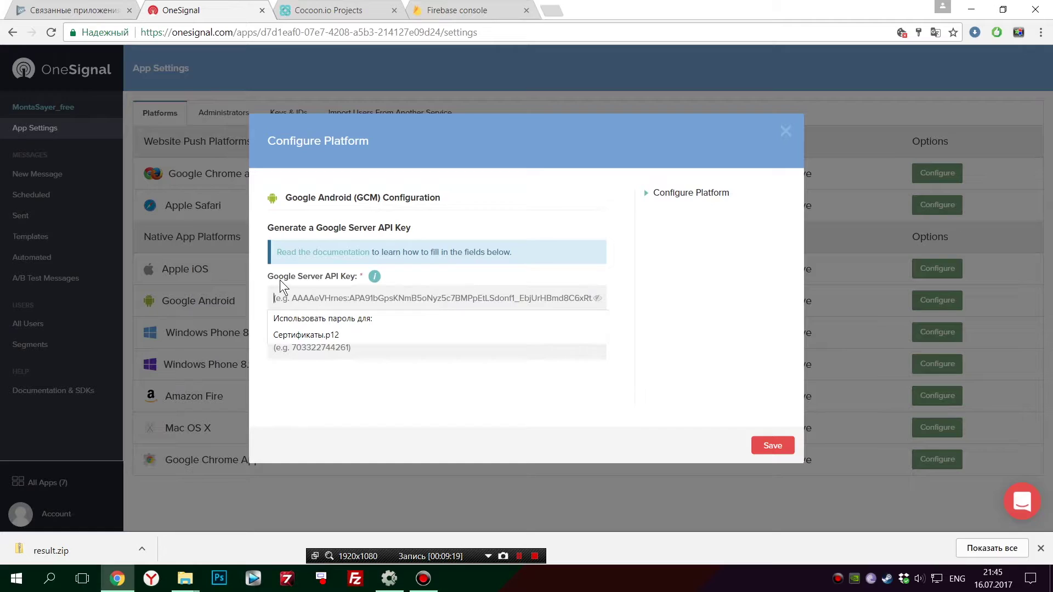
Consult the Google Server API Key help and guide, follow its Firebase Console link and close that extra tab
{"action": "mouse_move", "coordinate": [374, 276]}
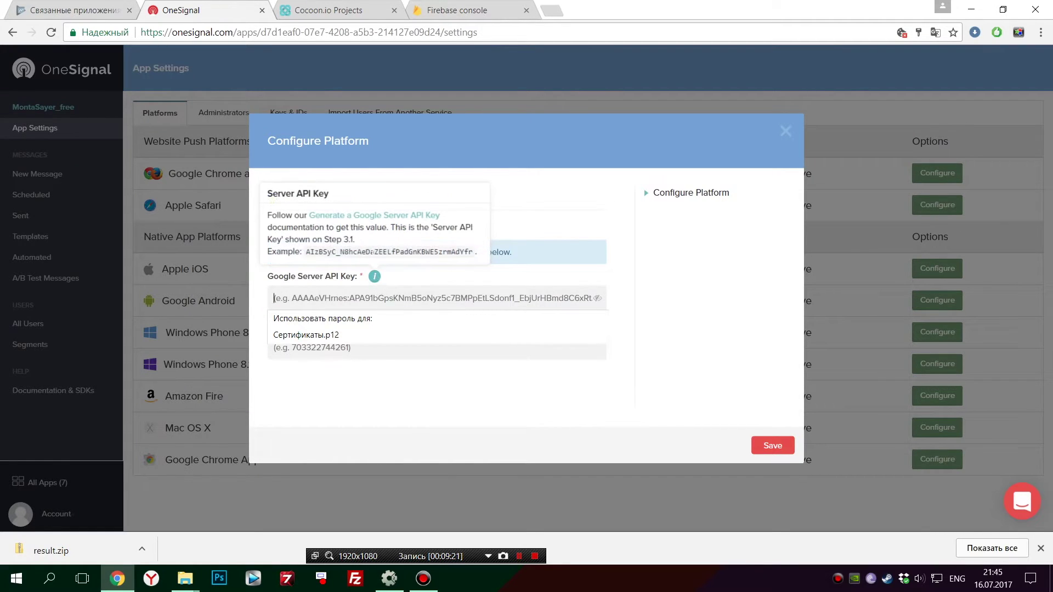
{"action": "left_click", "coordinate": [375, 277]}
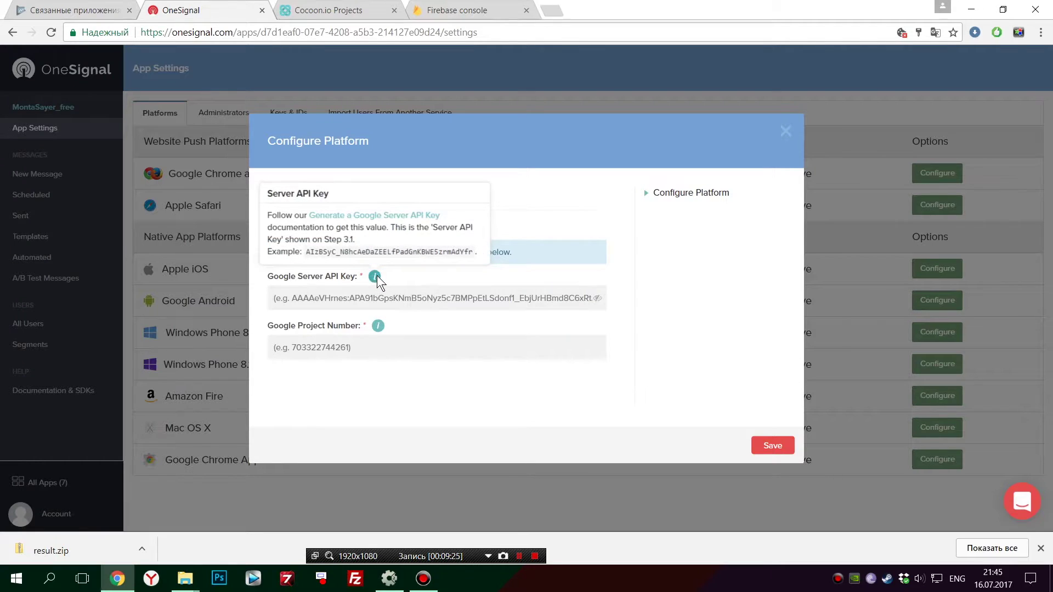
{"action": "left_click", "coordinate": [355, 216]}
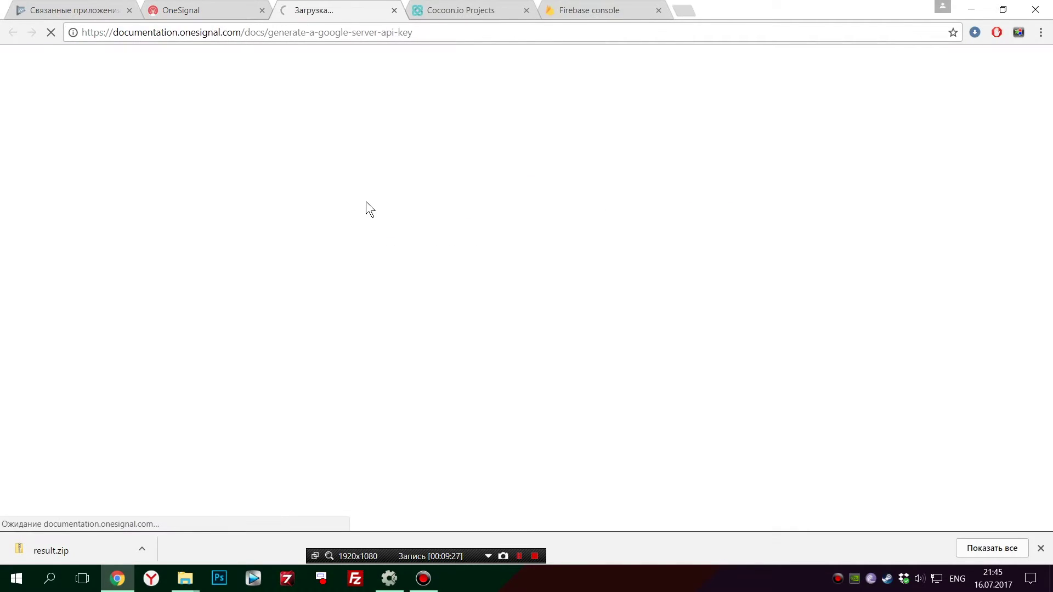
{"action": "left_click", "coordinate": [598, 10]}
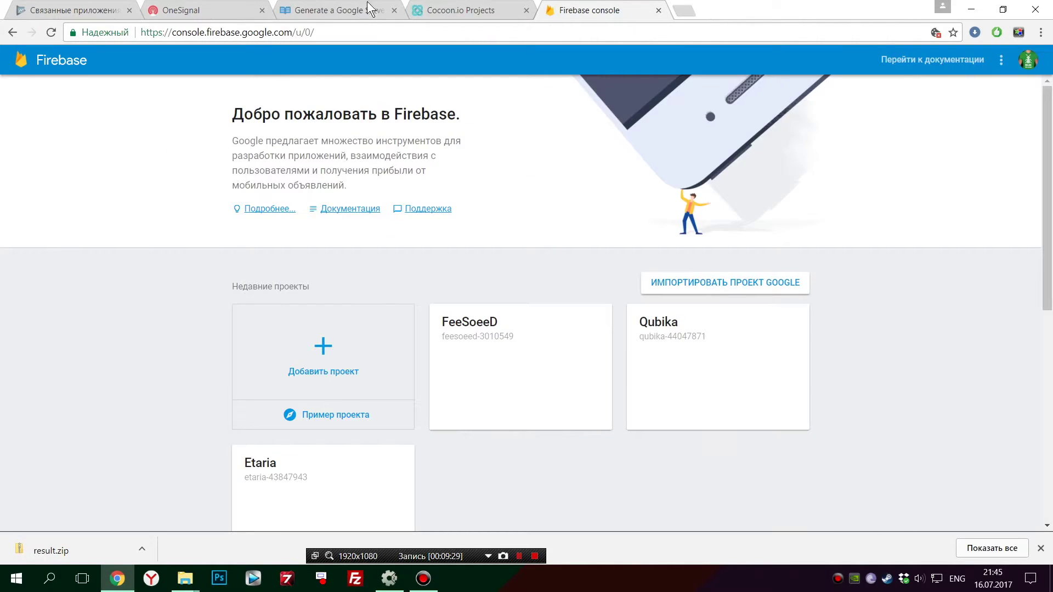
{"action": "left_click", "coordinate": [366, 9]}
{"action": "scroll", "coordinate": [329, 354], "scroll_direction": "down", "scroll_amount": 1}
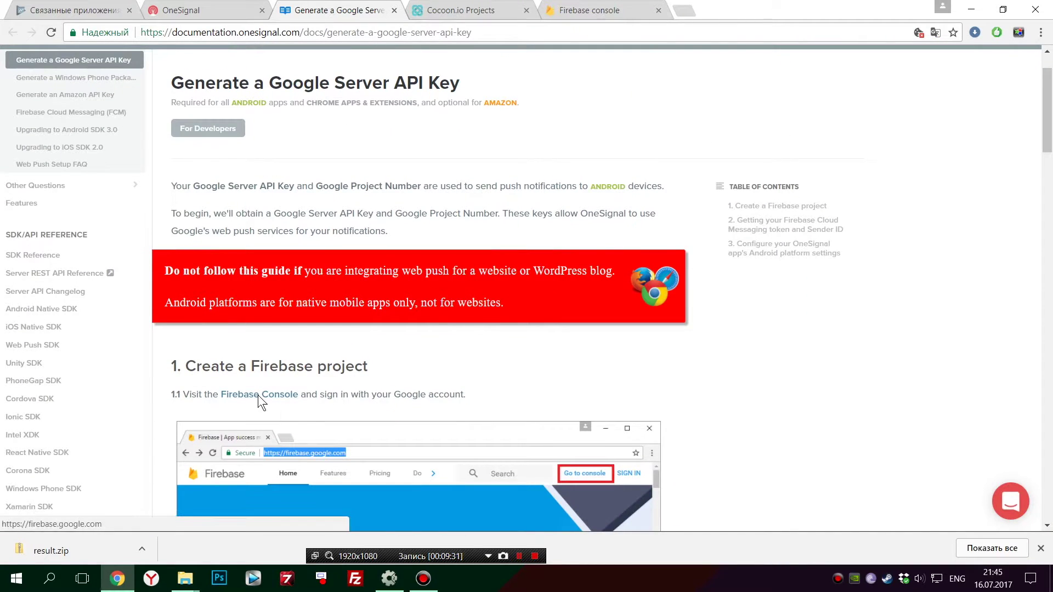
{"action": "left_click", "coordinate": [257, 395]}
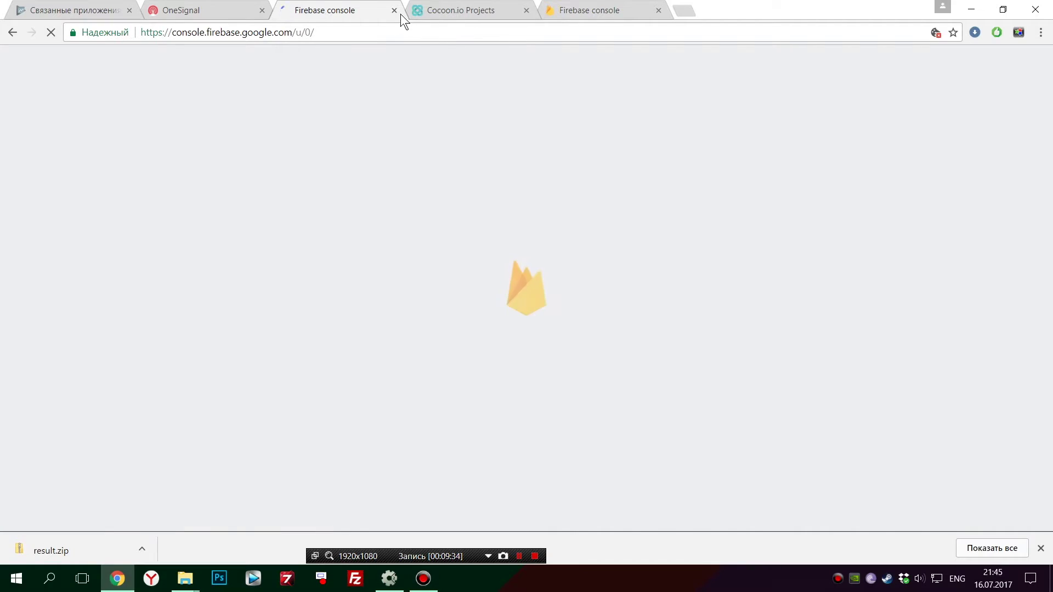
{"action": "left_click", "coordinate": [395, 10]}
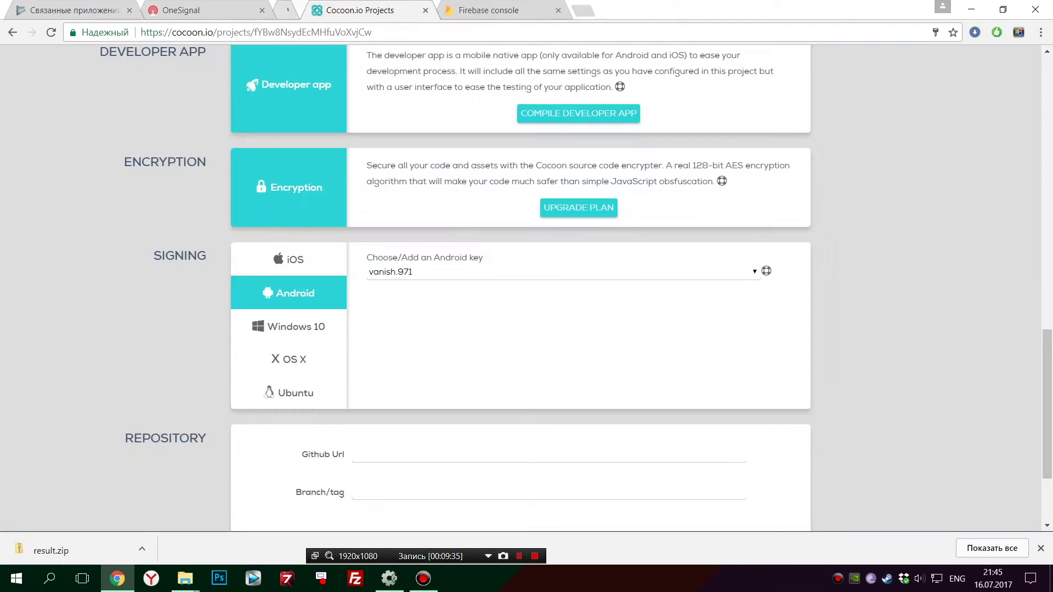
Switch to the Firebase console and look through the recent projects
{"action": "left_click", "coordinate": [484, 7]}
{"action": "scroll", "coordinate": [439, 309], "scroll_direction": "down", "scroll_amount": 4}
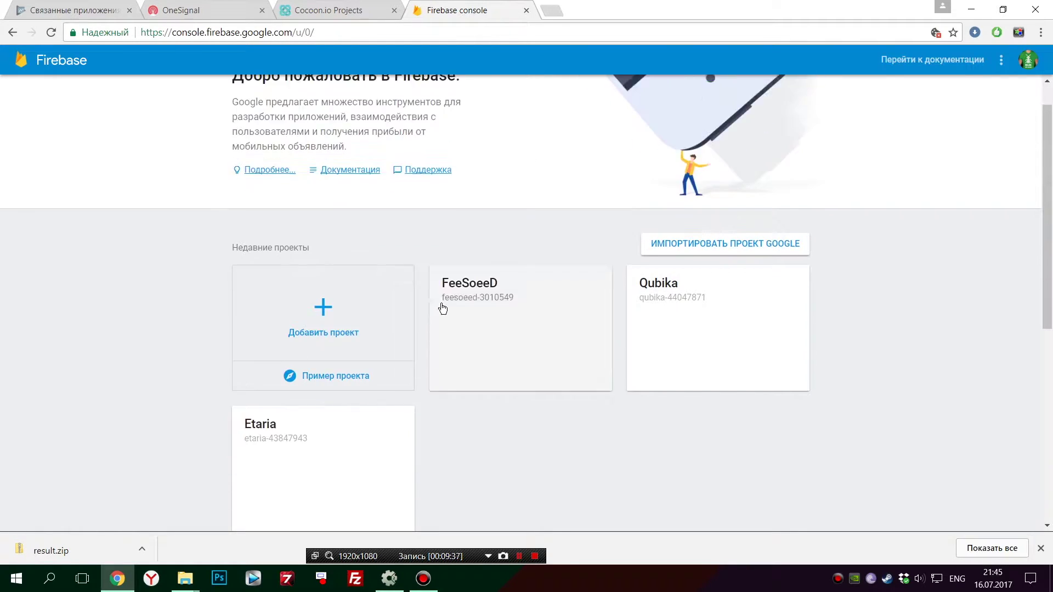
{"action": "scroll", "coordinate": [531, 359], "scroll_direction": "down", "scroll_amount": 3}
{"action": "scroll", "coordinate": [603, 373], "scroll_direction": "up", "scroll_amount": 7}
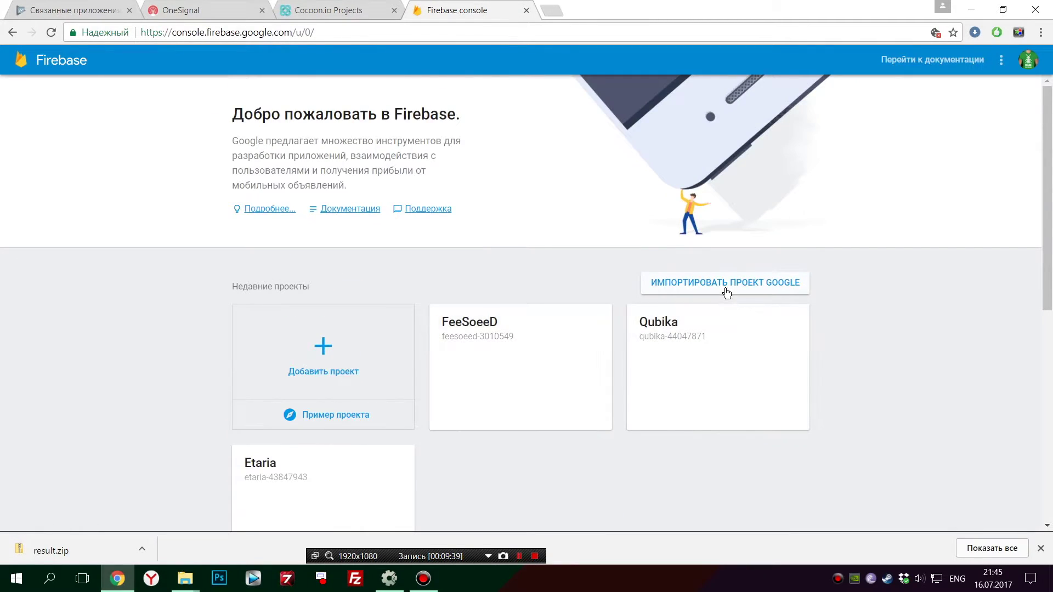
{"action": "left_click", "coordinate": [706, 284]}
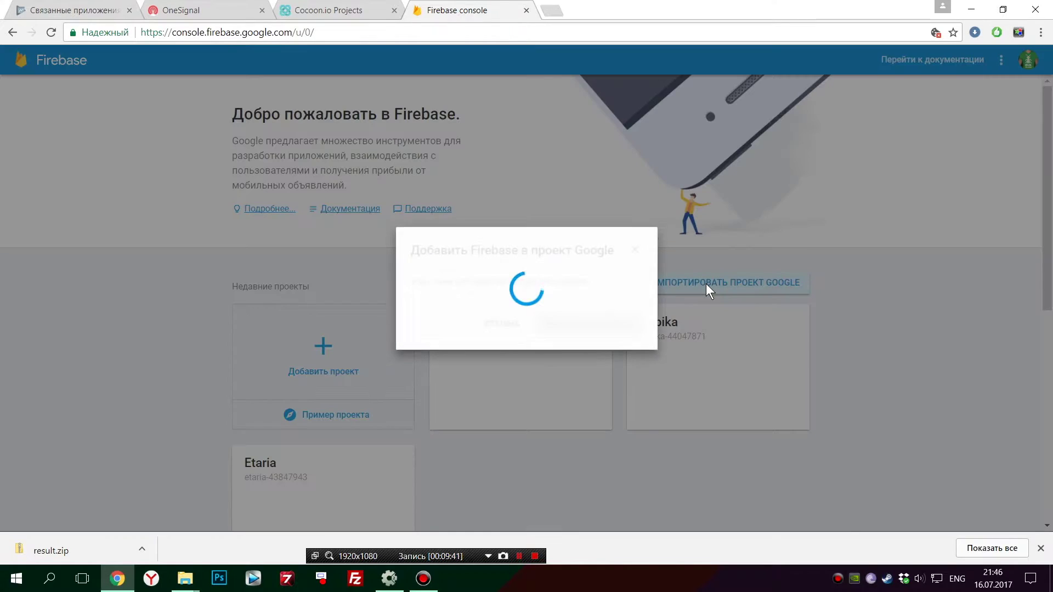
{"action": "scroll", "coordinate": [654, 238], "scroll_direction": "down", "scroll_amount": 4}
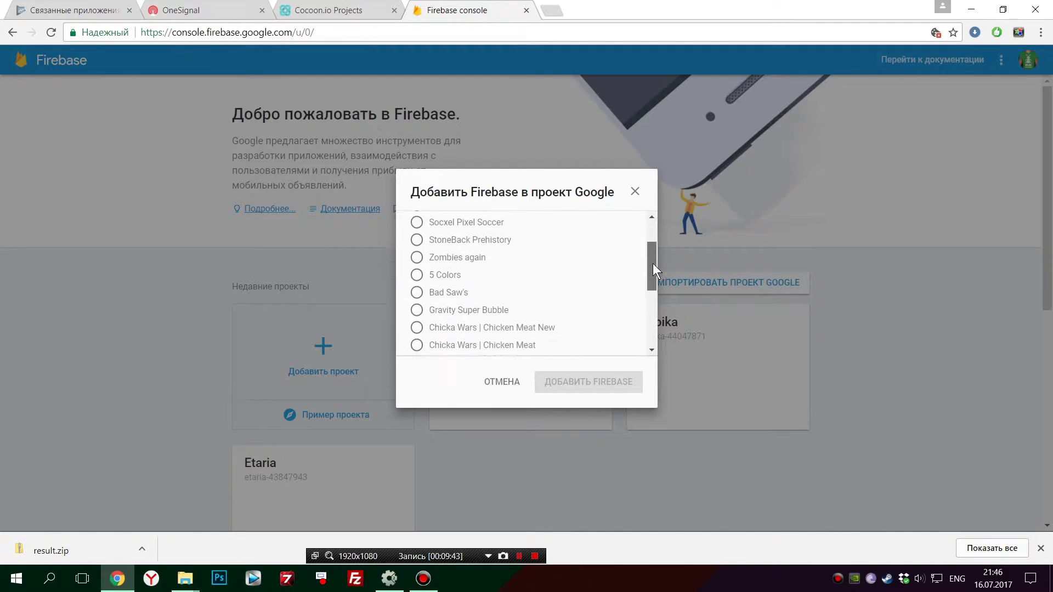
{"action": "scroll", "coordinate": [631, 258], "scroll_direction": "up", "scroll_amount": 5}
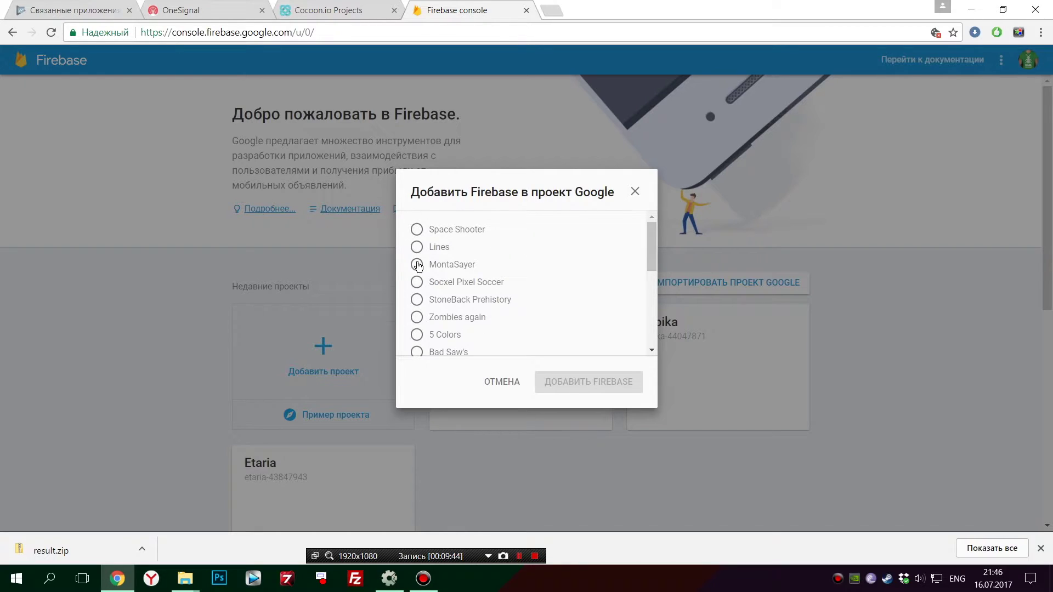
{"action": "scroll", "coordinate": [529, 284], "scroll_direction": "down", "scroll_amount": 4}
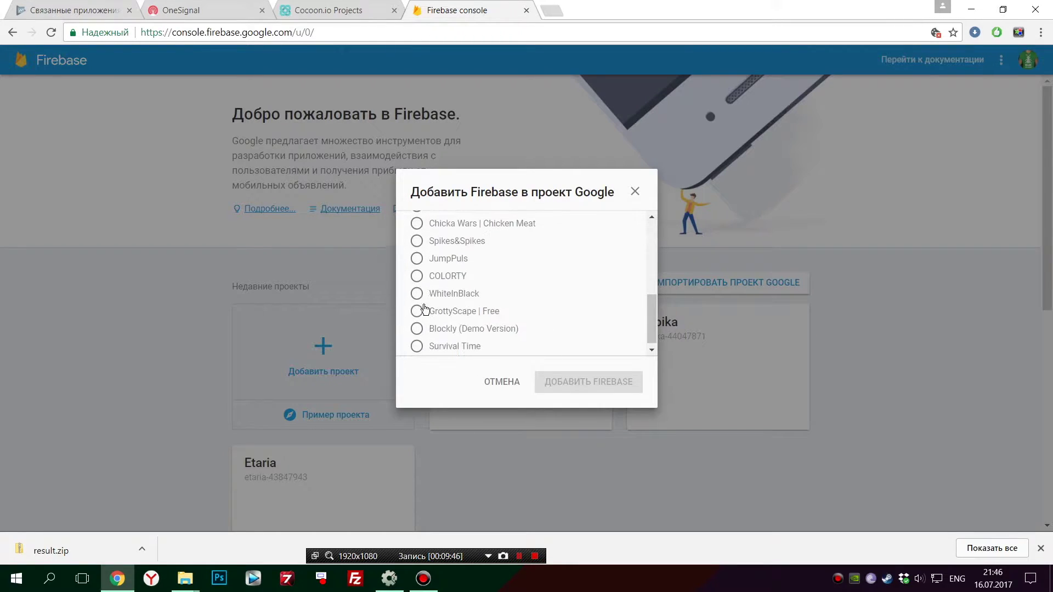
{"action": "scroll", "coordinate": [426, 345], "scroll_direction": "up", "scroll_amount": 4}
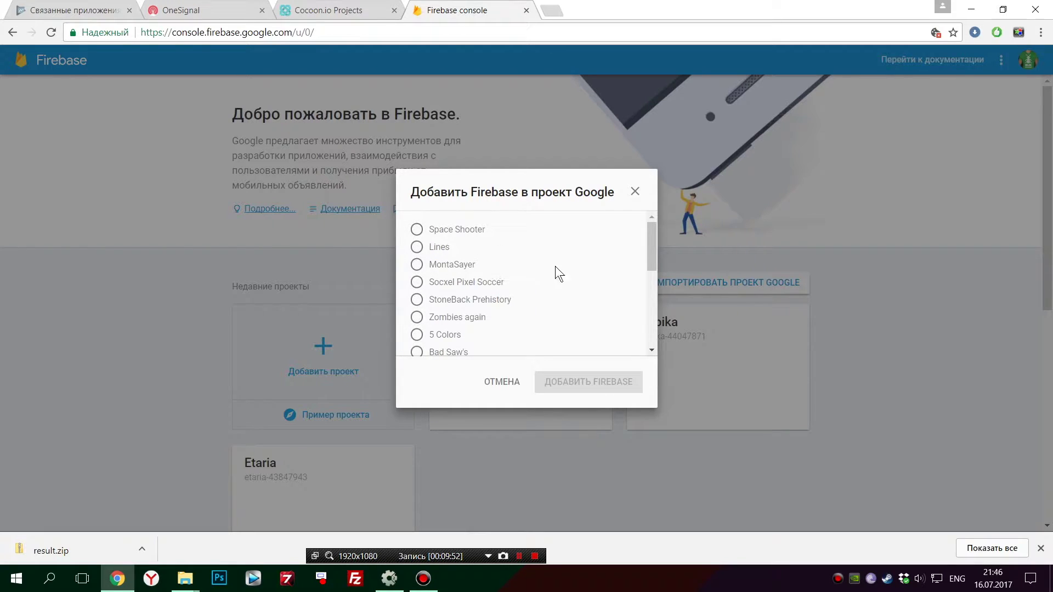
{"action": "left_click", "coordinate": [415, 265]}
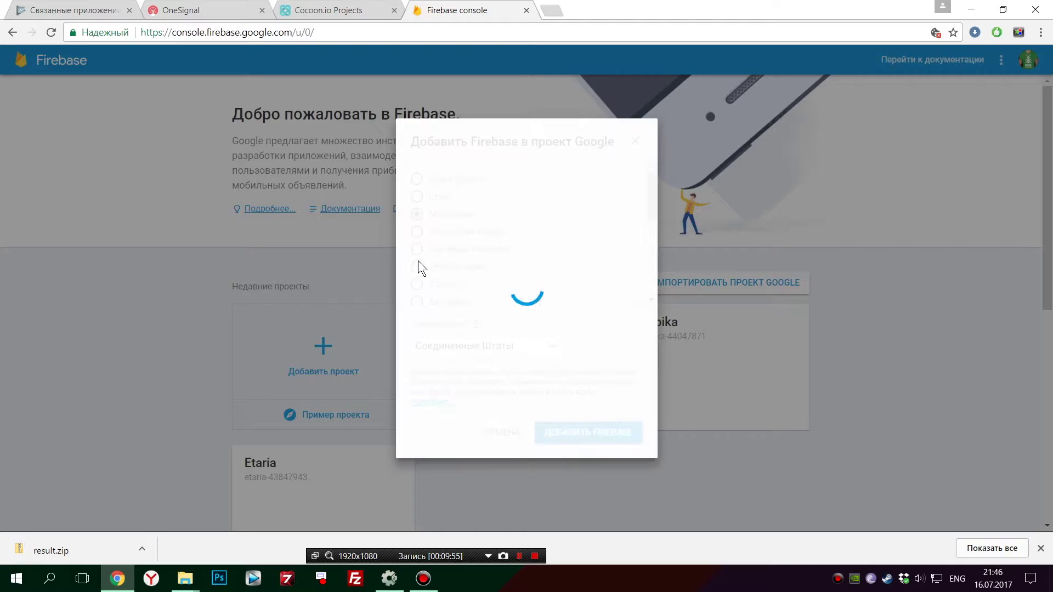
{"action": "left_click", "coordinate": [492, 437]}
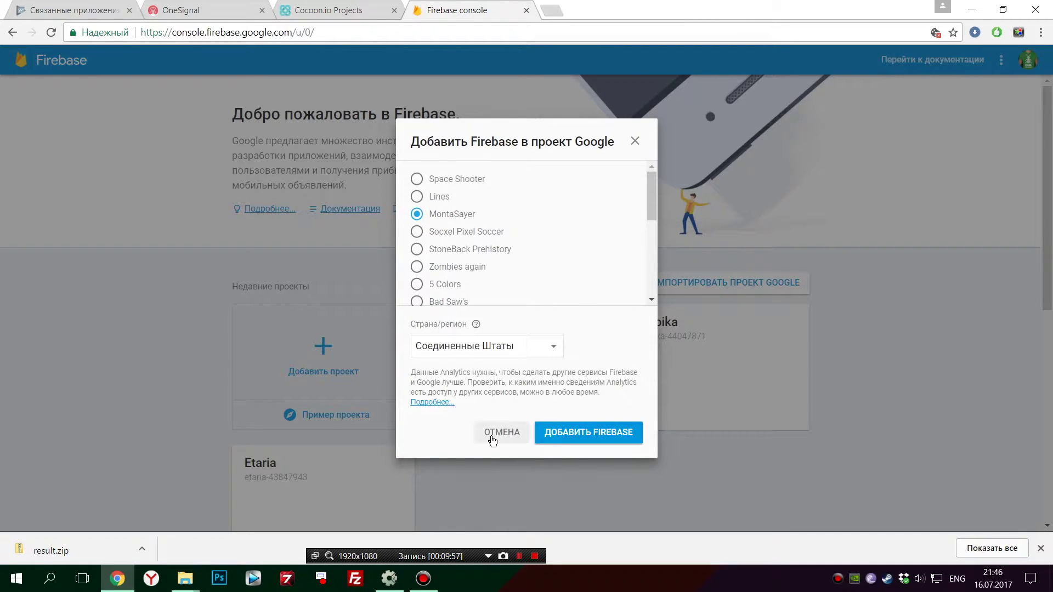
Open the FeeSoeeD project in Firebase and display the Cloud Messaging credentials in its project settings
{"action": "left_click", "coordinate": [458, 329]}
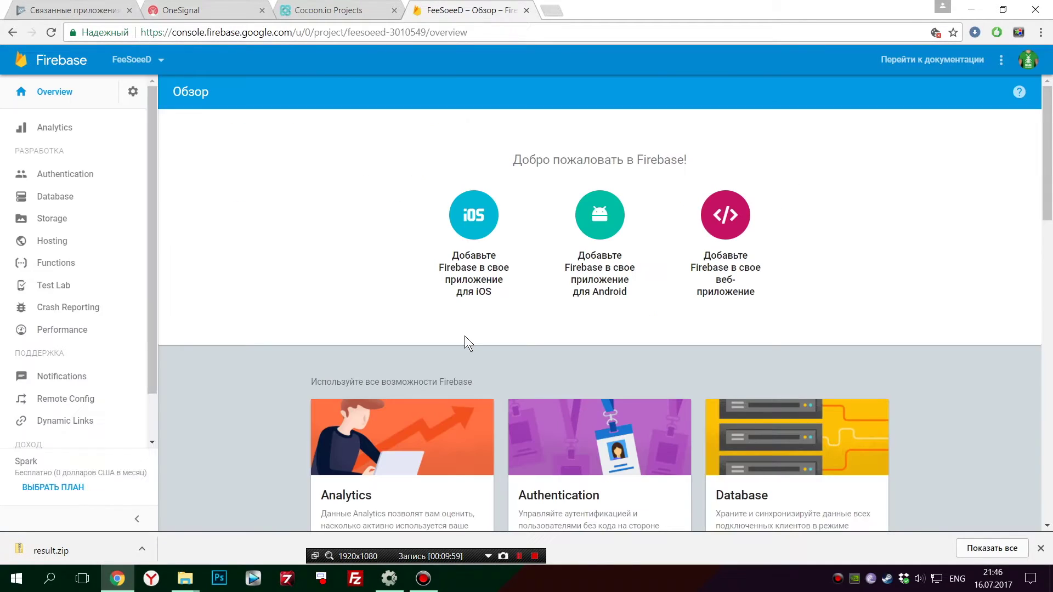
{"action": "left_click", "coordinate": [12, 32]}
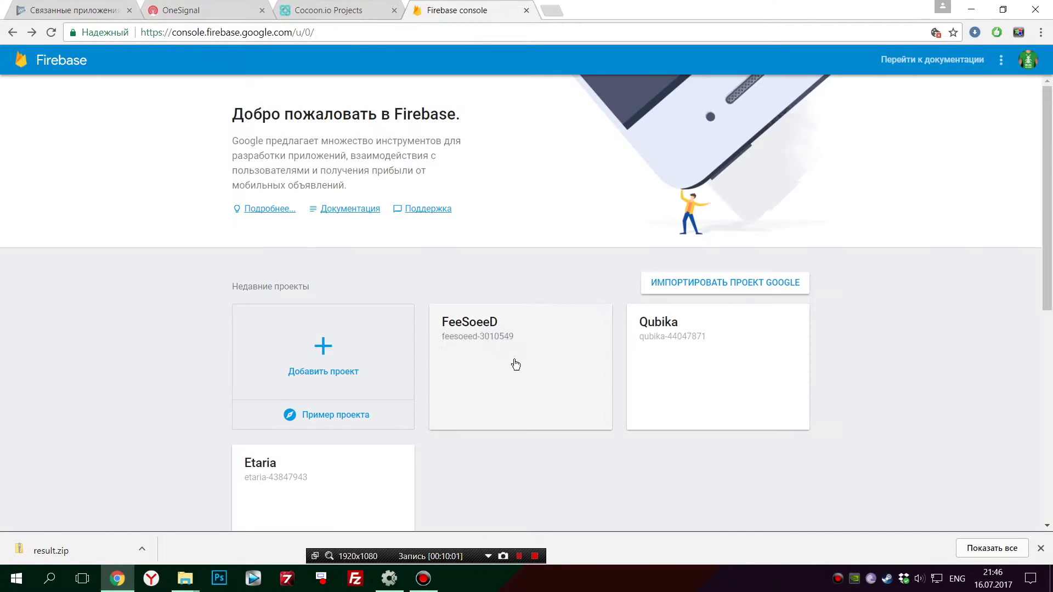
{"action": "left_click", "coordinate": [471, 322]}
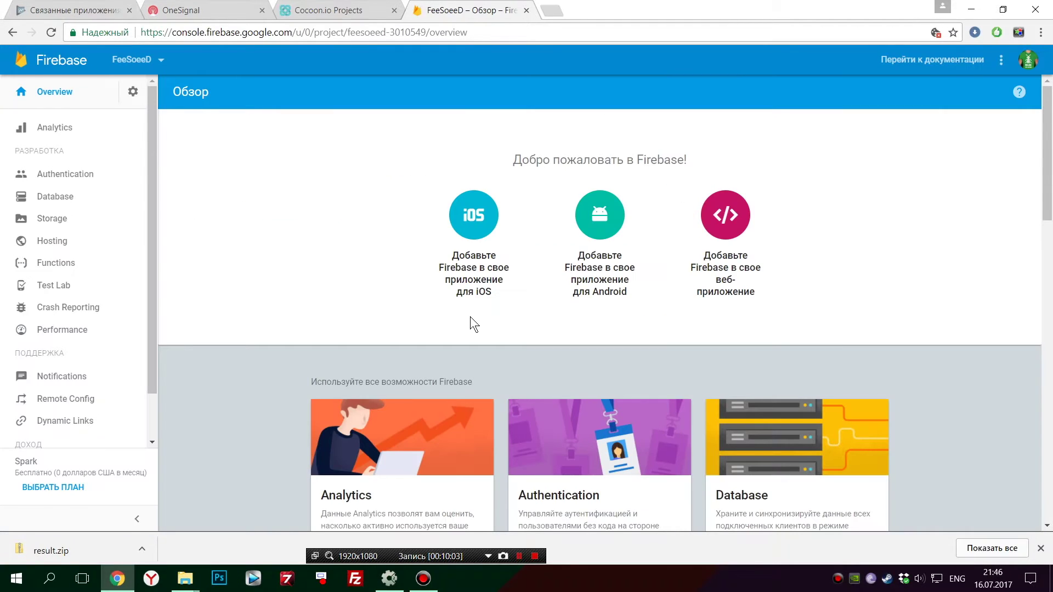
{"action": "left_click", "coordinate": [133, 92]}
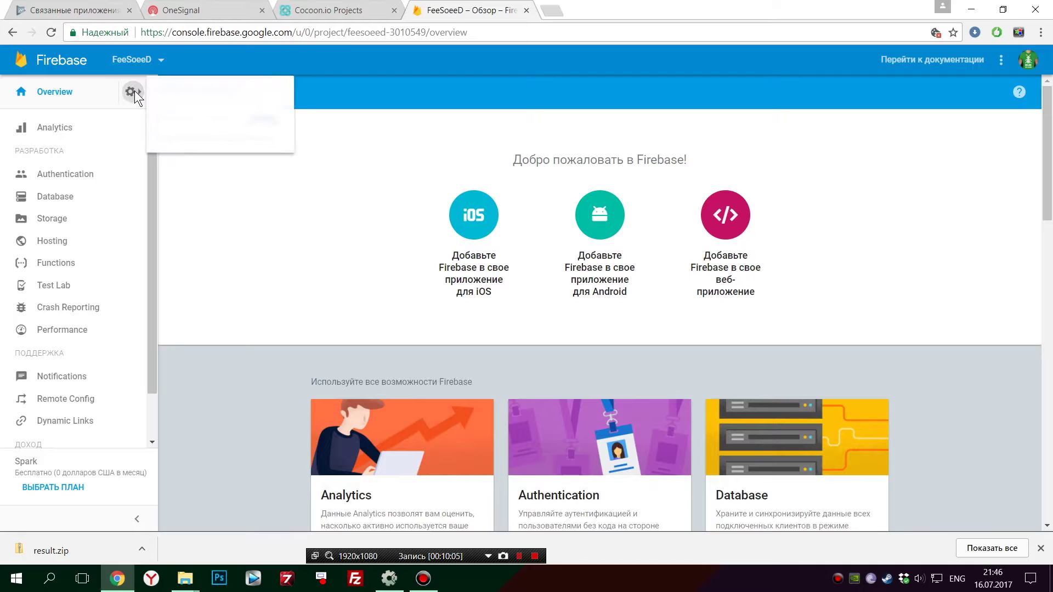
{"action": "left_click", "coordinate": [171, 90]}
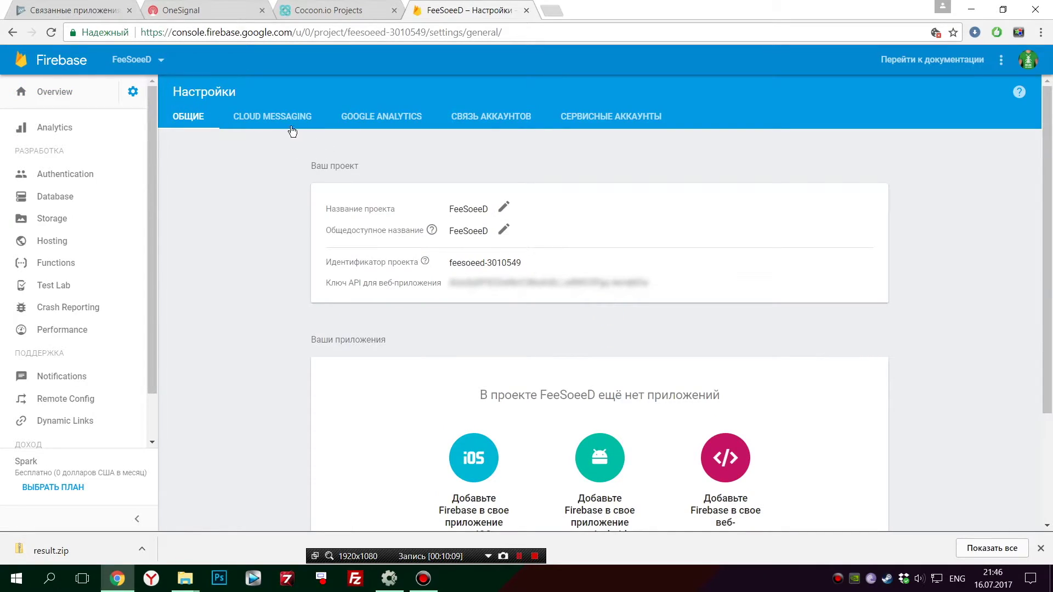
{"action": "left_click", "coordinate": [250, 121]}
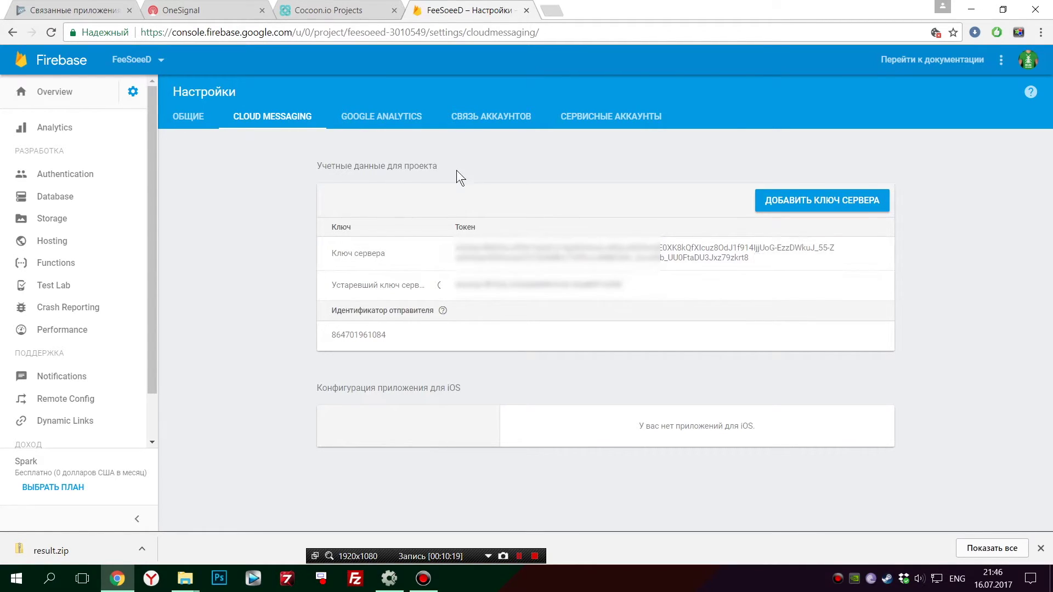
Switch to OneSignal, close the unfinished Google Android configuration and return to the list of all applications
{"action": "left_click", "coordinate": [312, 8]}
{"action": "left_click", "coordinate": [176, 10]}
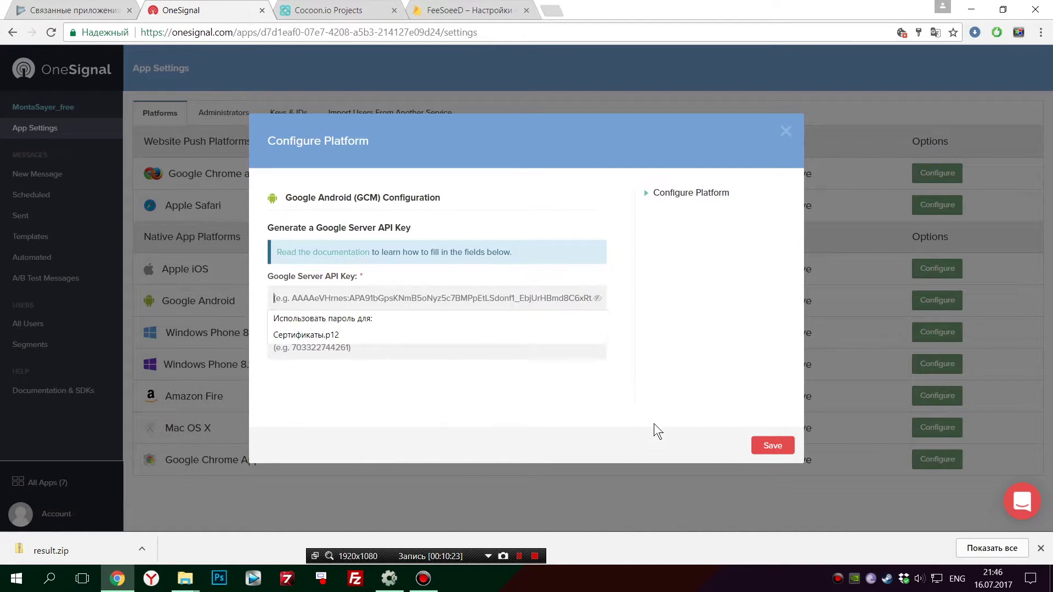
{"action": "left_click", "coordinate": [786, 132]}
{"action": "left_click", "coordinate": [80, 70]}
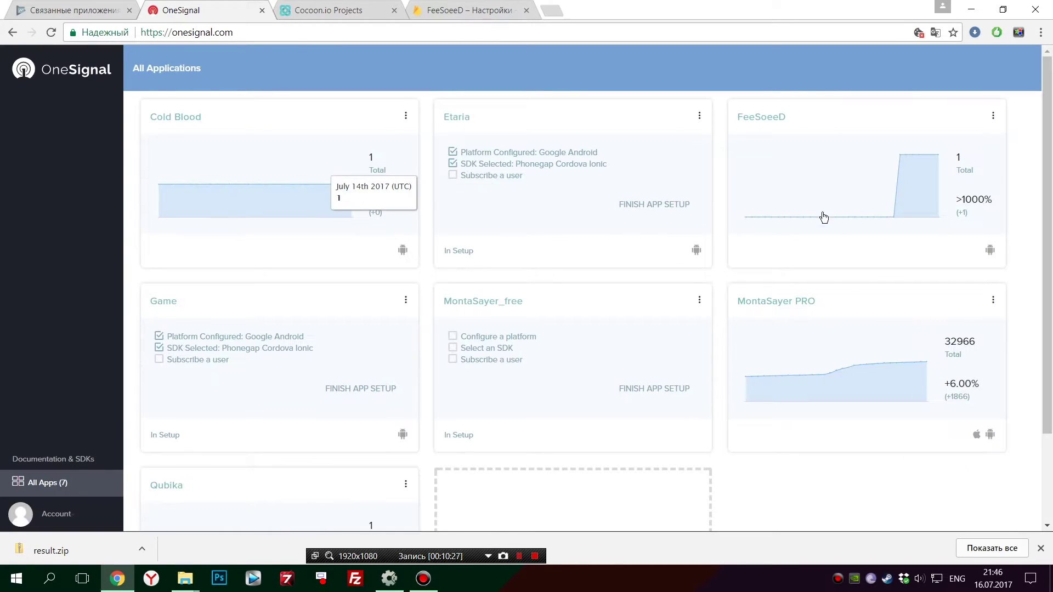
Open the FeeSoeeD app's settings in OneSignal and save its Google Android platform configuration
{"action": "left_click", "coordinate": [763, 120]}
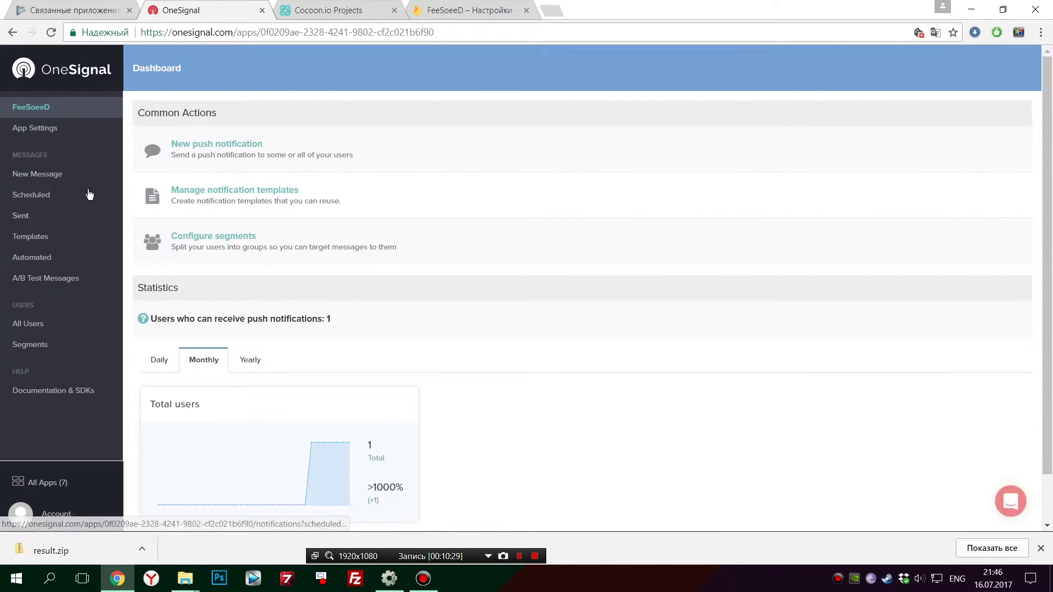
{"action": "left_click", "coordinate": [54, 129]}
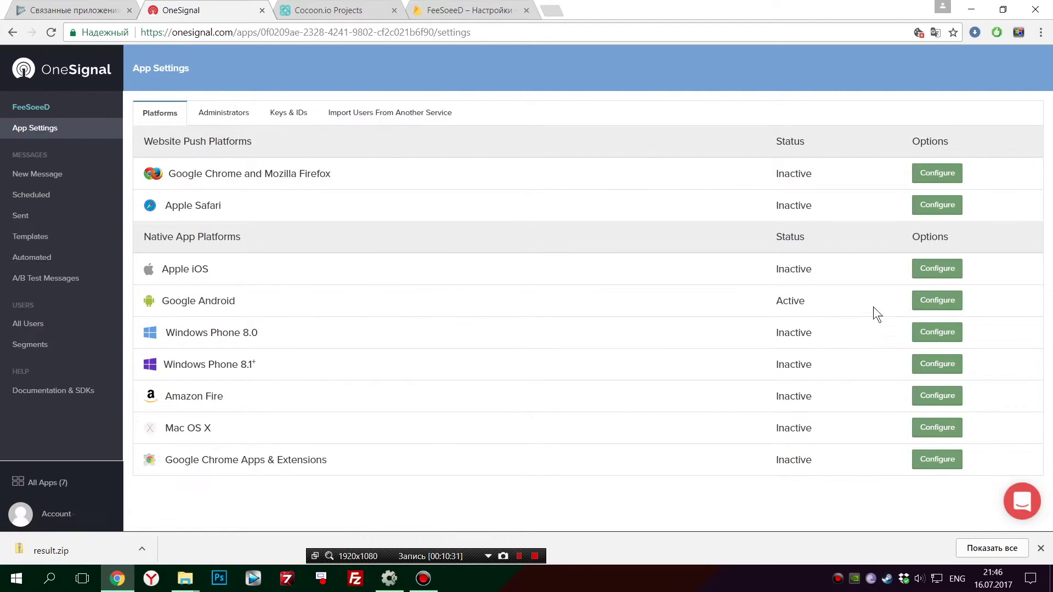
{"action": "left_click", "coordinate": [919, 301]}
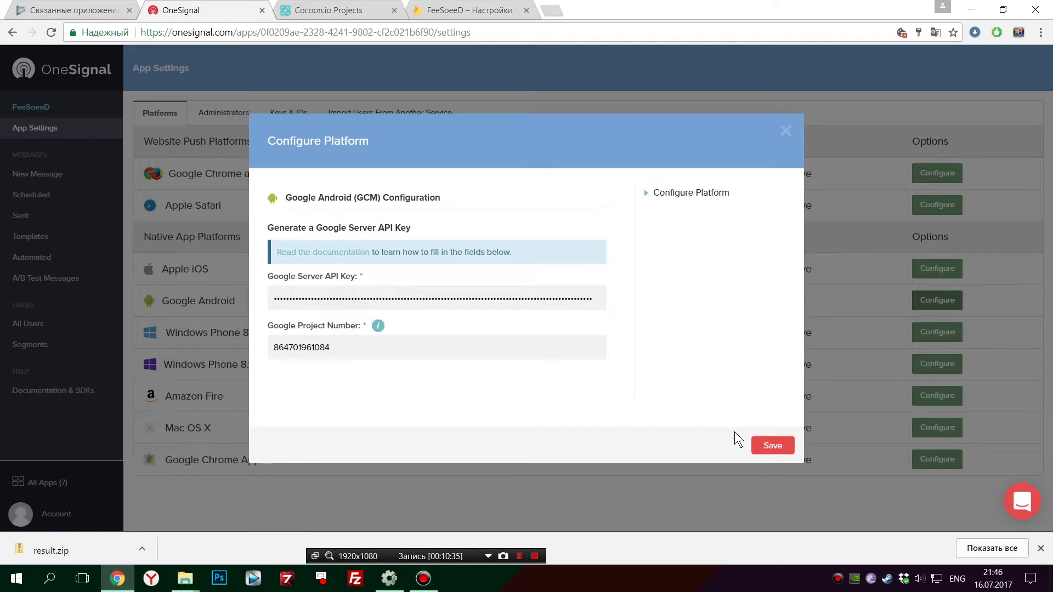
{"action": "left_click", "coordinate": [770, 445]}
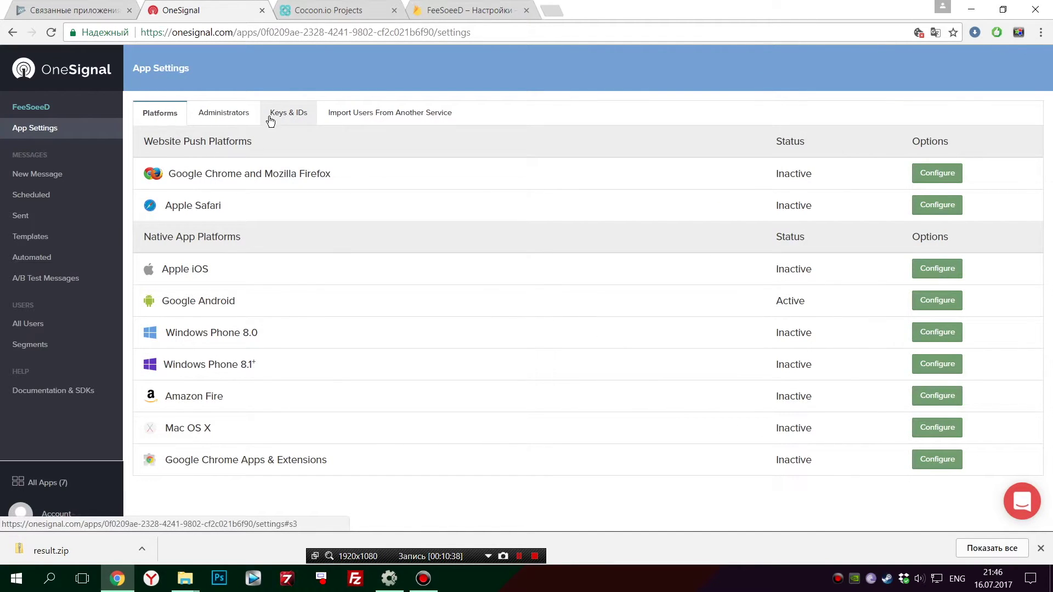
Select the FeeSoeeD app's OneSignal App ID, switch to Construct 2 and check the app id property of CordovaPushNotificationsOneSignal
{"action": "left_click", "coordinate": [297, 116]}
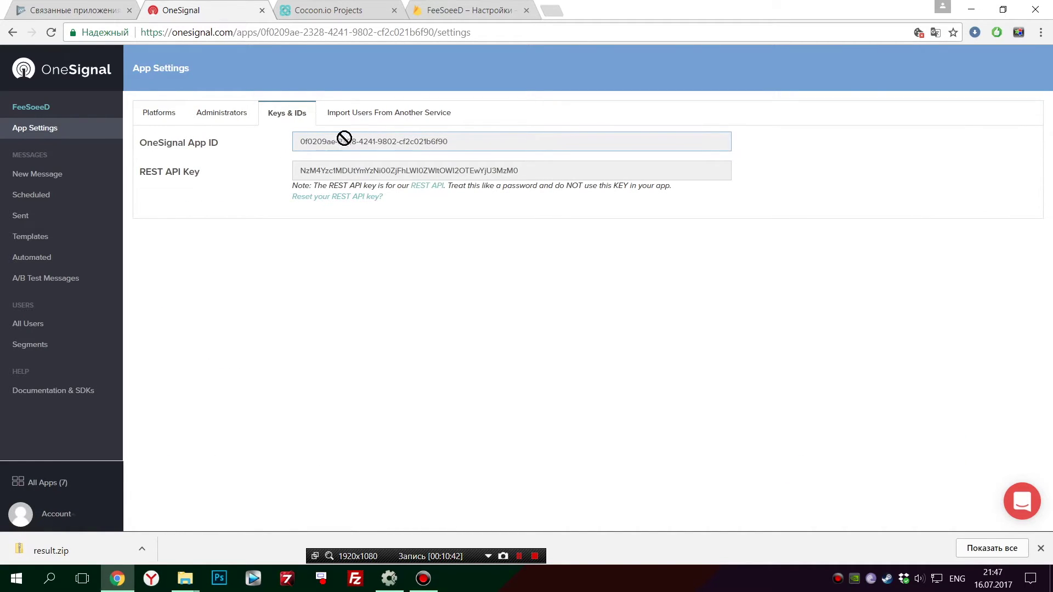
{"action": "left_click_drag", "start_coordinate": [481, 140], "coordinate": [284, 144]}
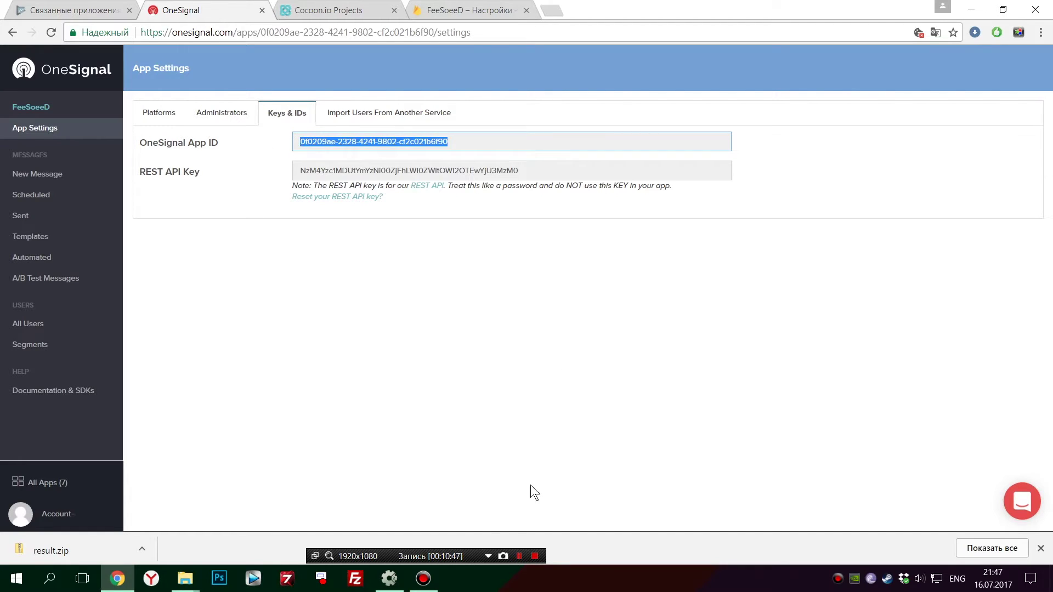
{"action": "left_click", "coordinate": [396, 585]}
{"action": "left_click", "coordinate": [223, 188]}
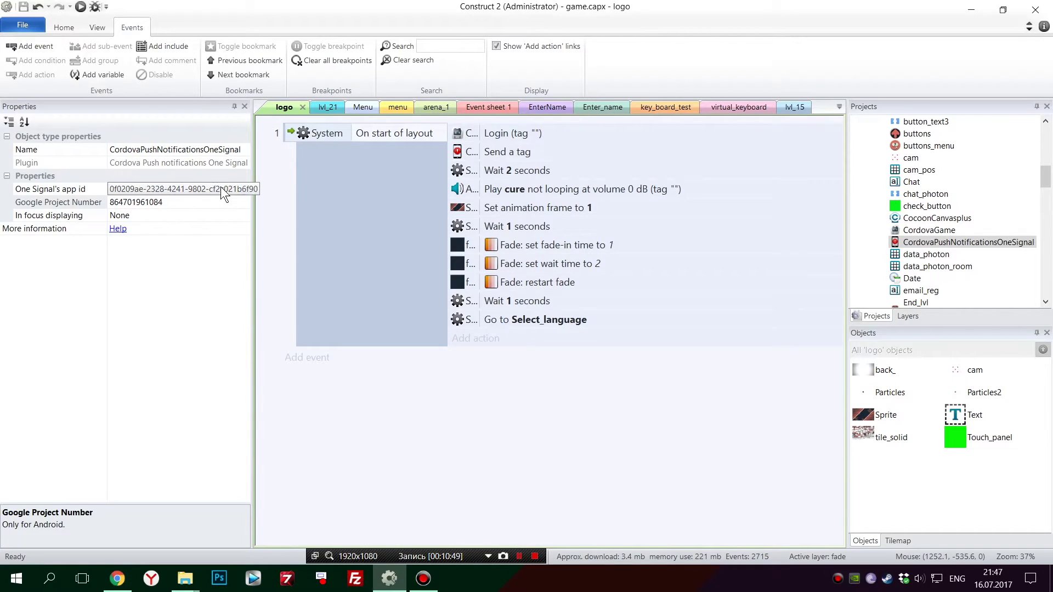
{"action": "left_click", "coordinate": [223, 192]}
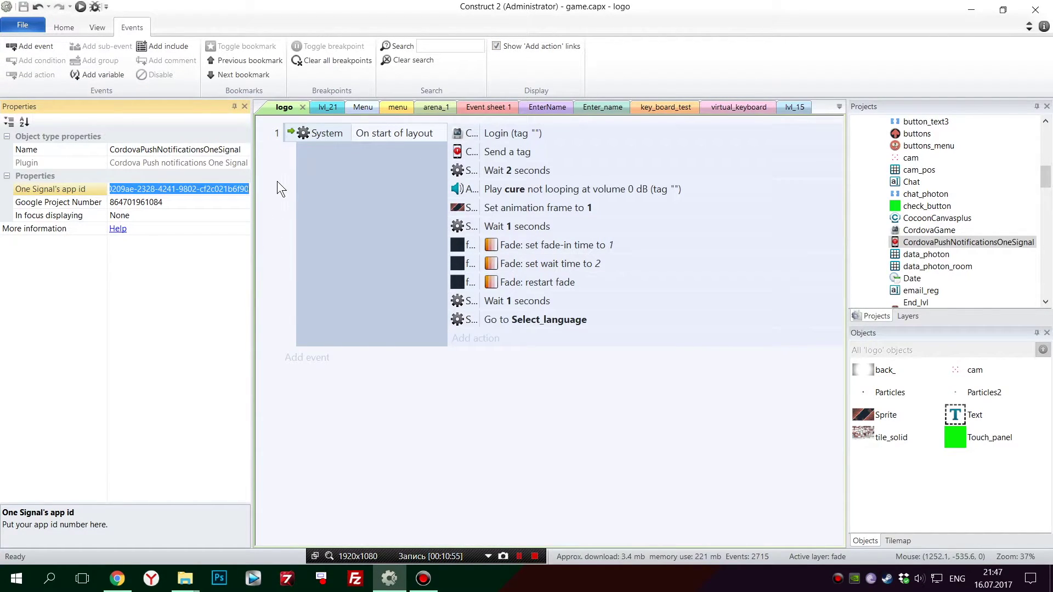
Select the Login action in the logo event sheet and widen the actions' object column to fit the object names
{"action": "left_click", "coordinate": [523, 139]}
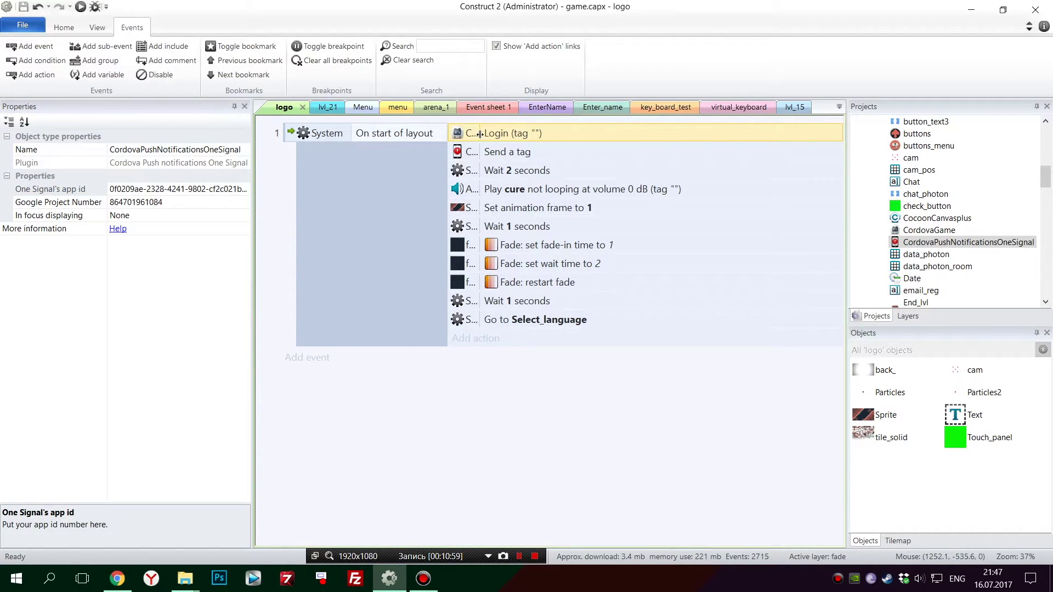
{"action": "left_click_drag", "start_coordinate": [480, 134], "coordinate": [532, 133]}
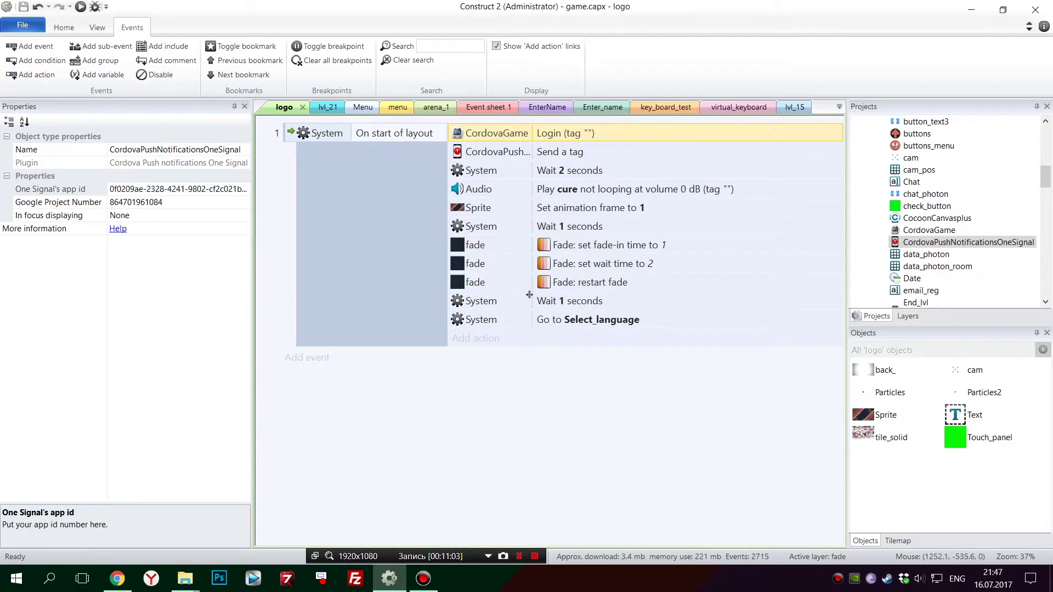
Switch to the Cocoon.io project and inspect the installed cranberrygame cordova-plugin-game and onesignal-cordova-plugin entries
{"action": "left_click", "coordinate": [394, 583]}
{"action": "left_click", "coordinate": [332, 10]}
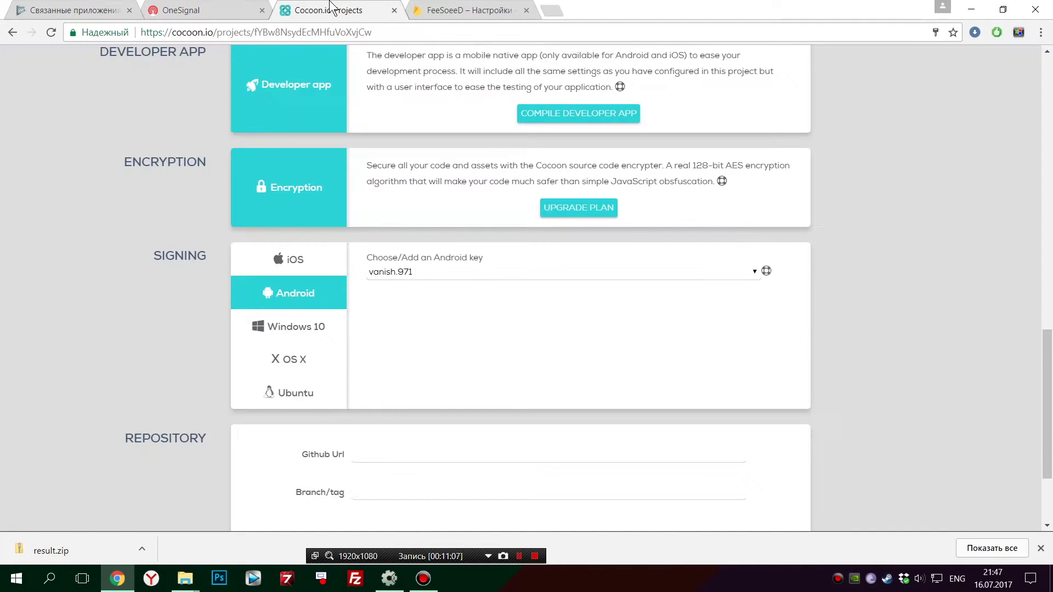
{"action": "scroll", "coordinate": [424, 278], "scroll_direction": "up", "scroll_amount": 10}
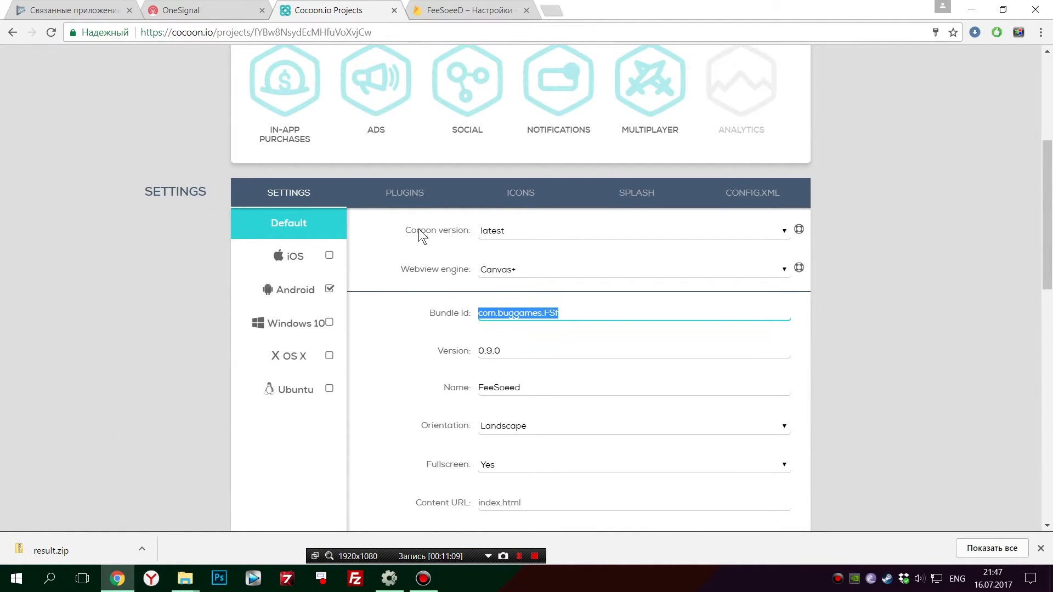
{"action": "left_click", "coordinate": [391, 203]}
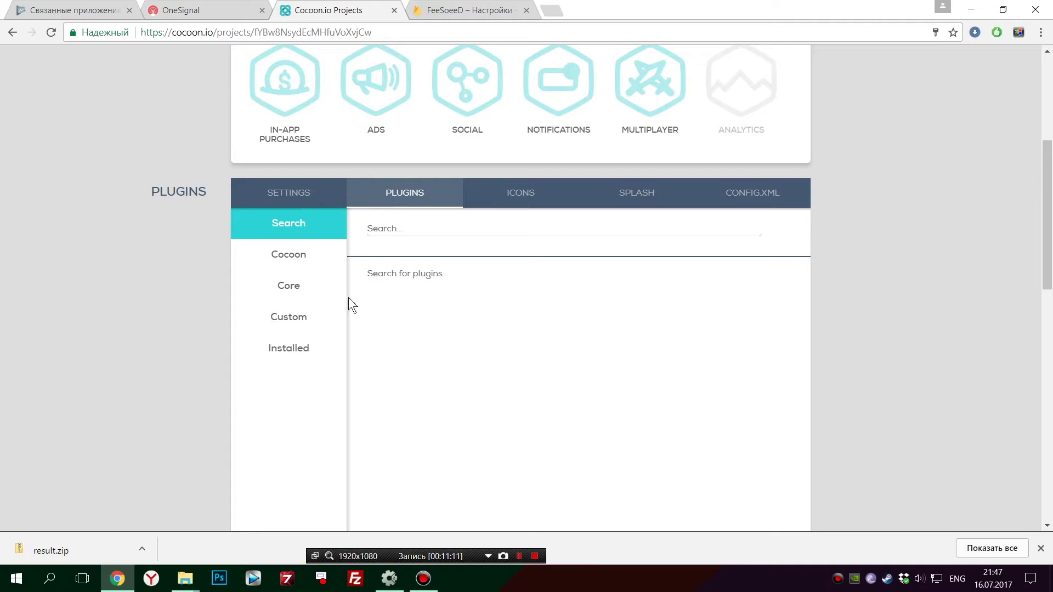
{"action": "left_click", "coordinate": [284, 356]}
{"action": "scroll", "coordinate": [284, 357], "scroll_direction": "down", "scroll_amount": 3}
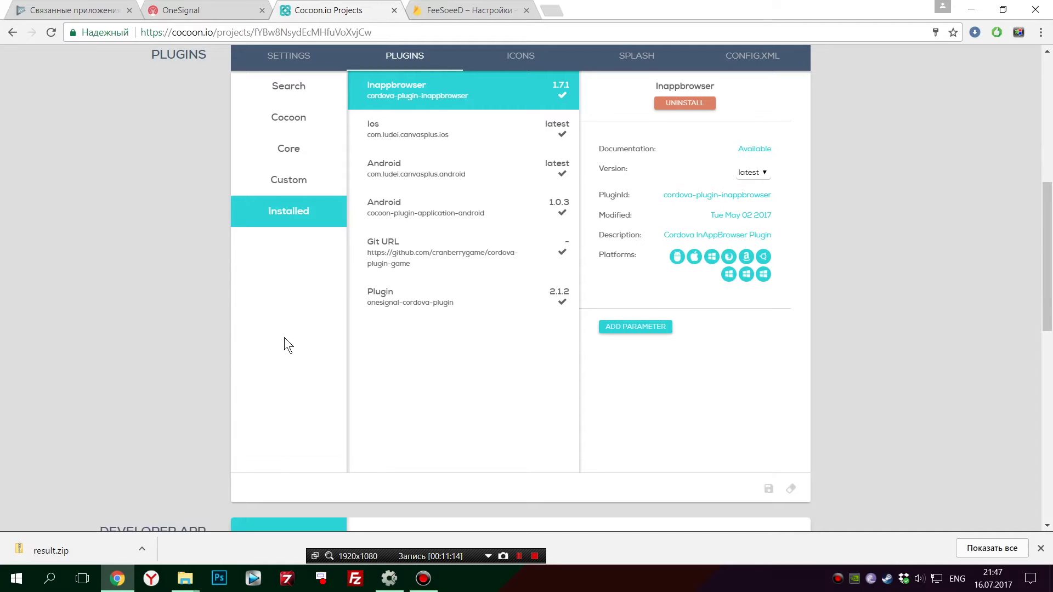
{"action": "left_click", "coordinate": [415, 255]}
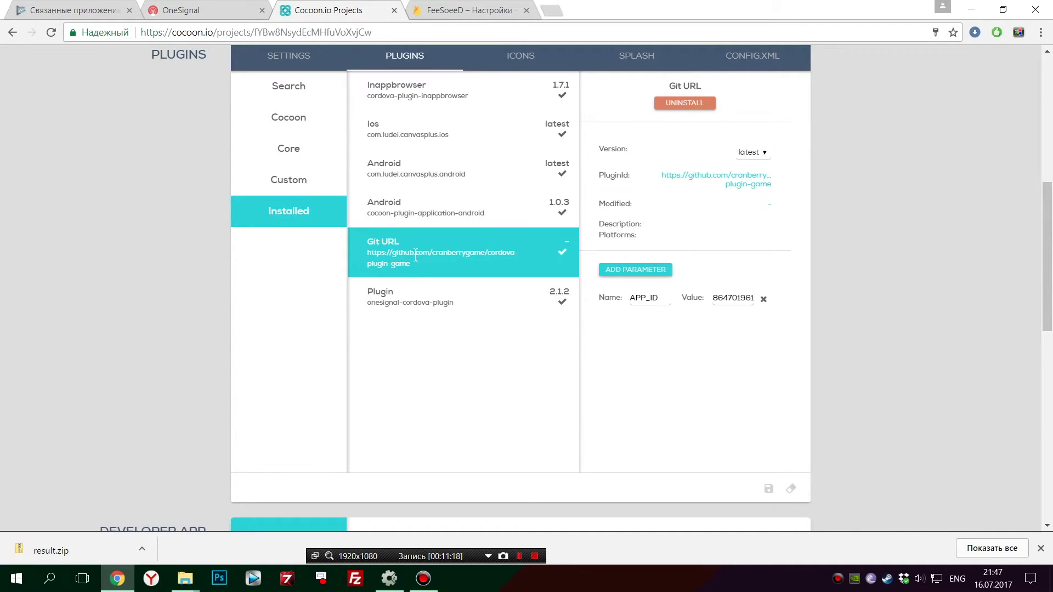
{"action": "left_click", "coordinate": [414, 301]}
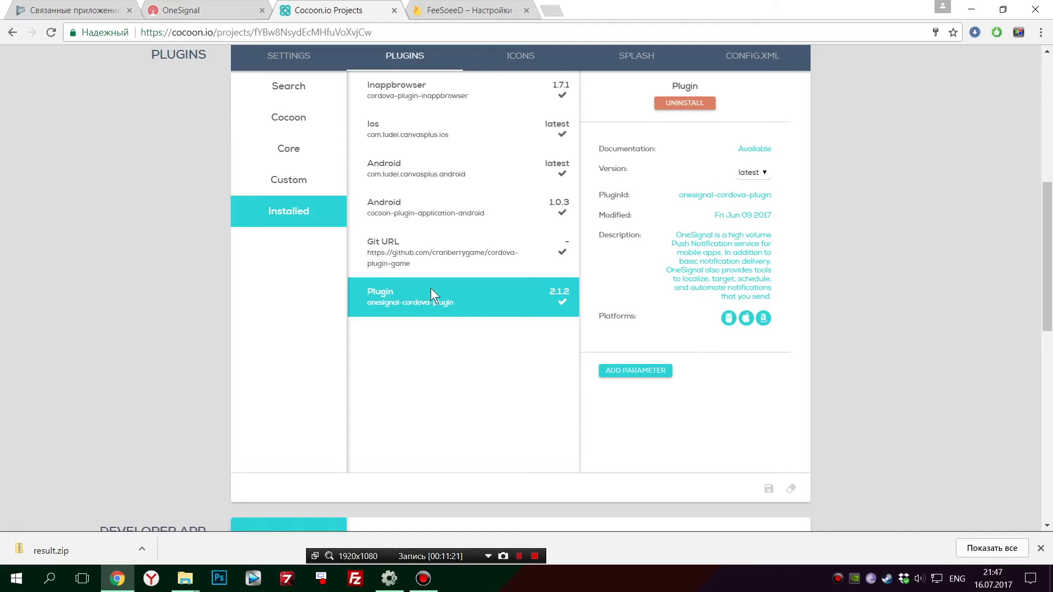
Search the plugins for onesignal and view the details of the onesignal-cordova-plugin-pgb-compat entry
{"action": "left_click", "coordinate": [295, 97]}
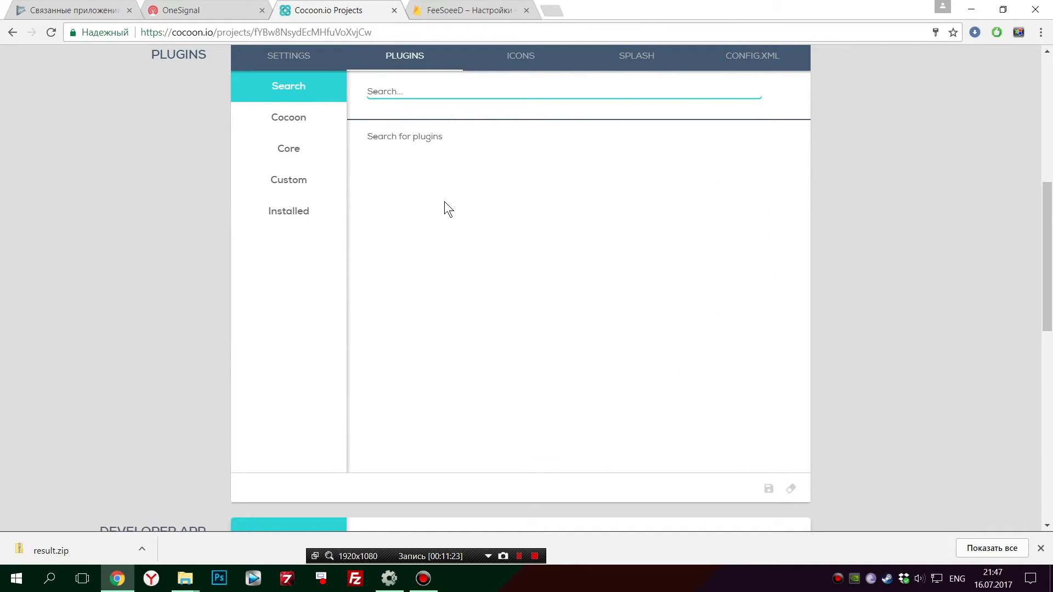
{"action": "type", "text": "one"}
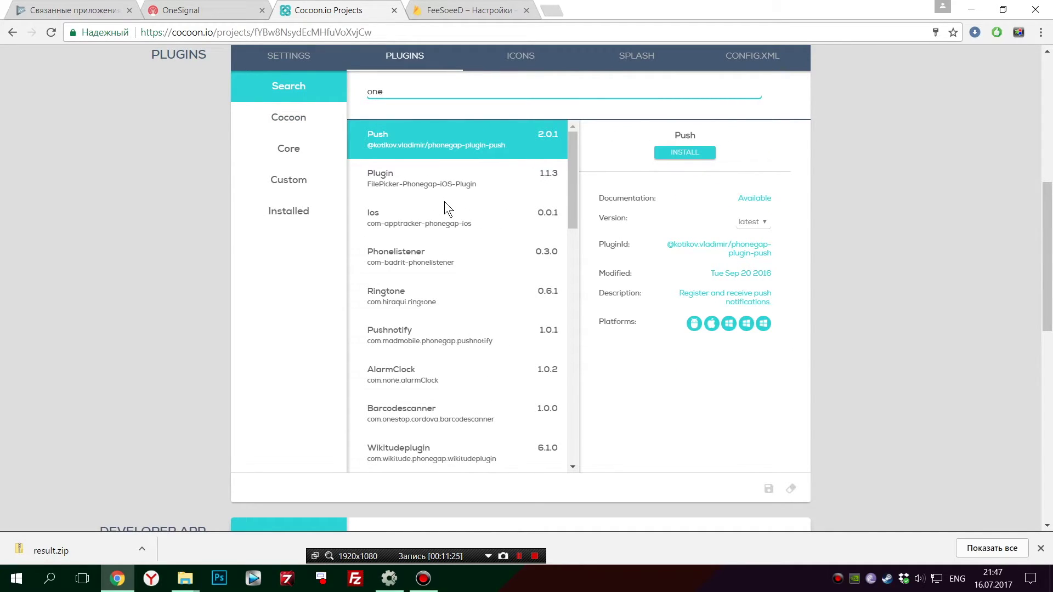
{"action": "type", "text": "signal"}
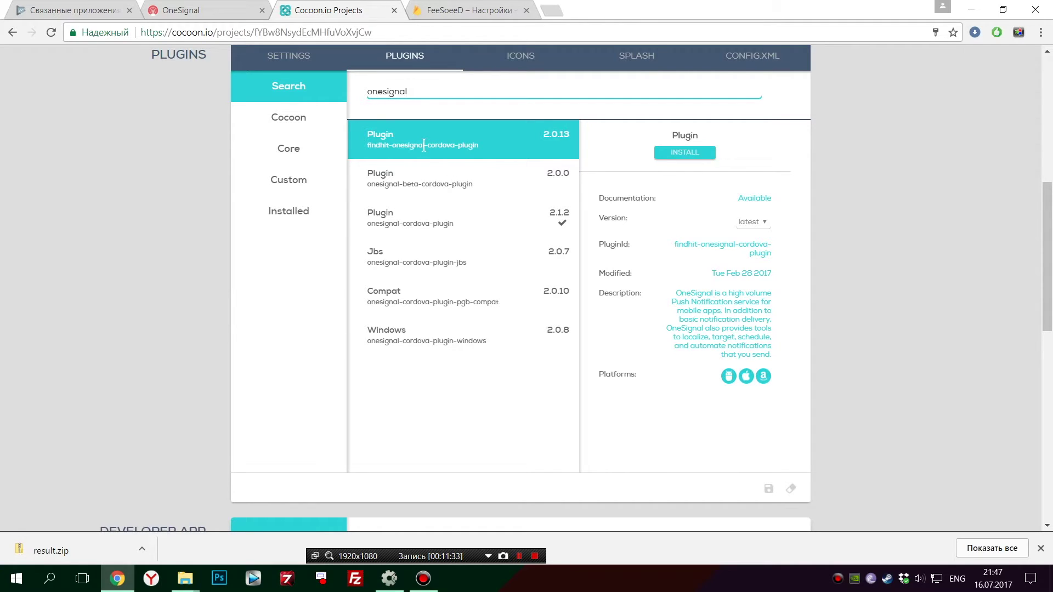
{"action": "left_click", "coordinate": [422, 293]}
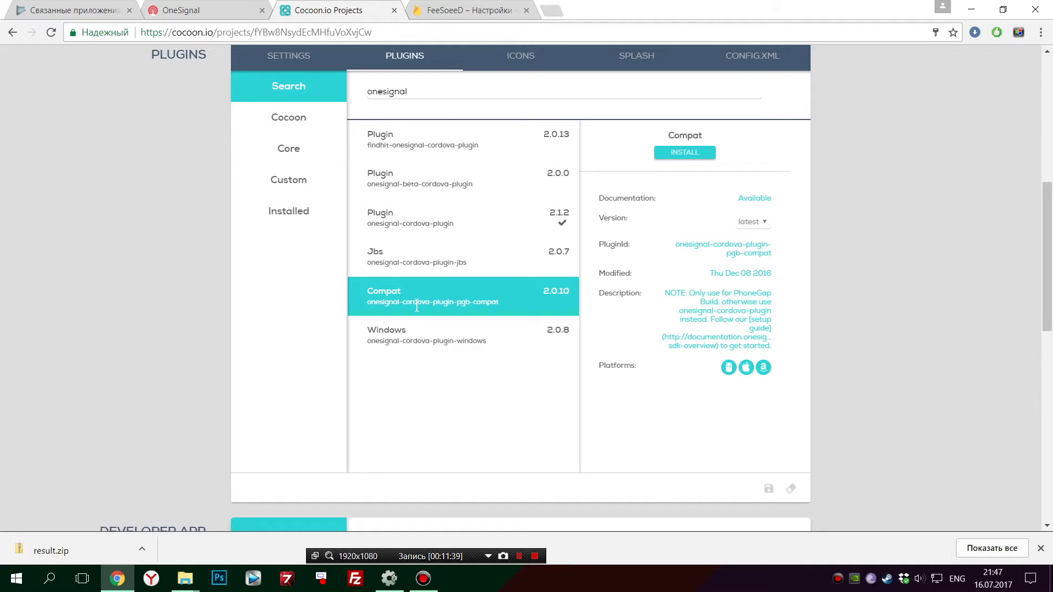
{"action": "scroll", "coordinate": [417, 307], "scroll_direction": "up", "scroll_amount": 5}
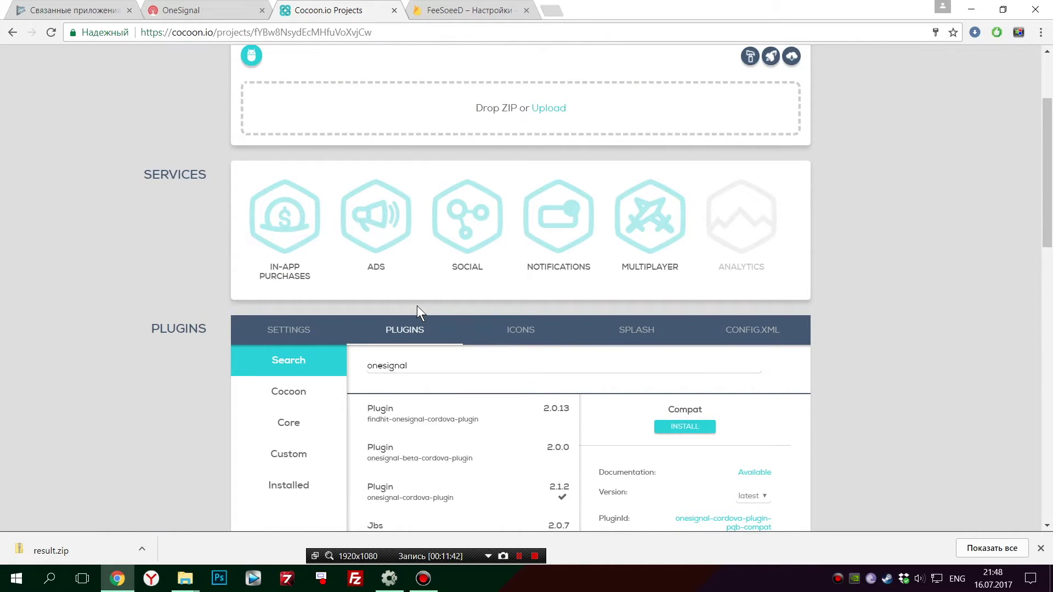
{"action": "scroll", "coordinate": [417, 304], "scroll_direction": "up", "scroll_amount": 3}
{"action": "scroll", "coordinate": [417, 305], "scroll_direction": "down", "scroll_amount": 4}
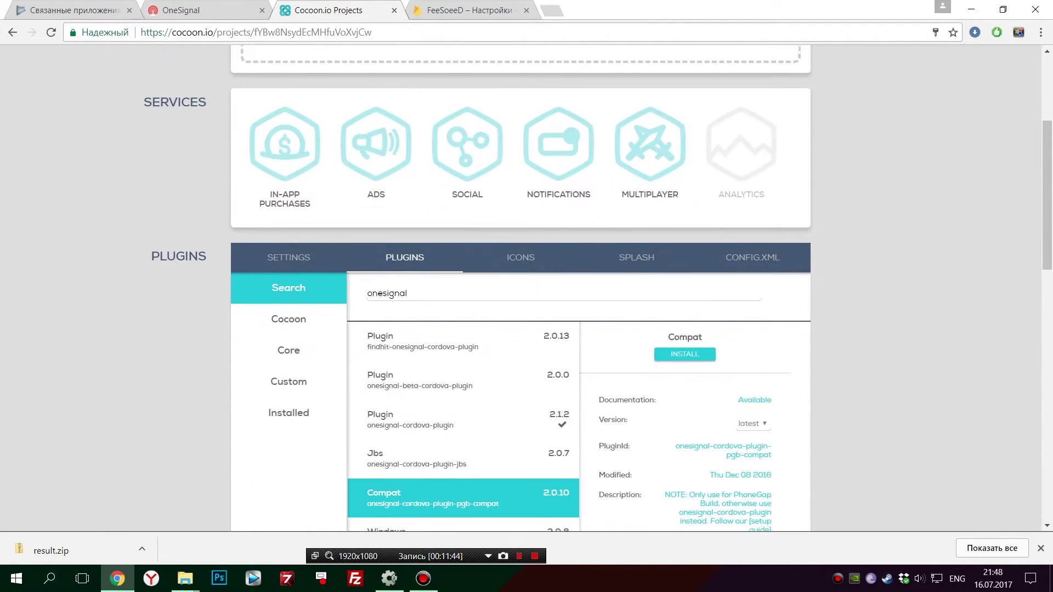
{"action": "scroll", "coordinate": [416, 304], "scroll_direction": "down", "scroll_amount": 1}
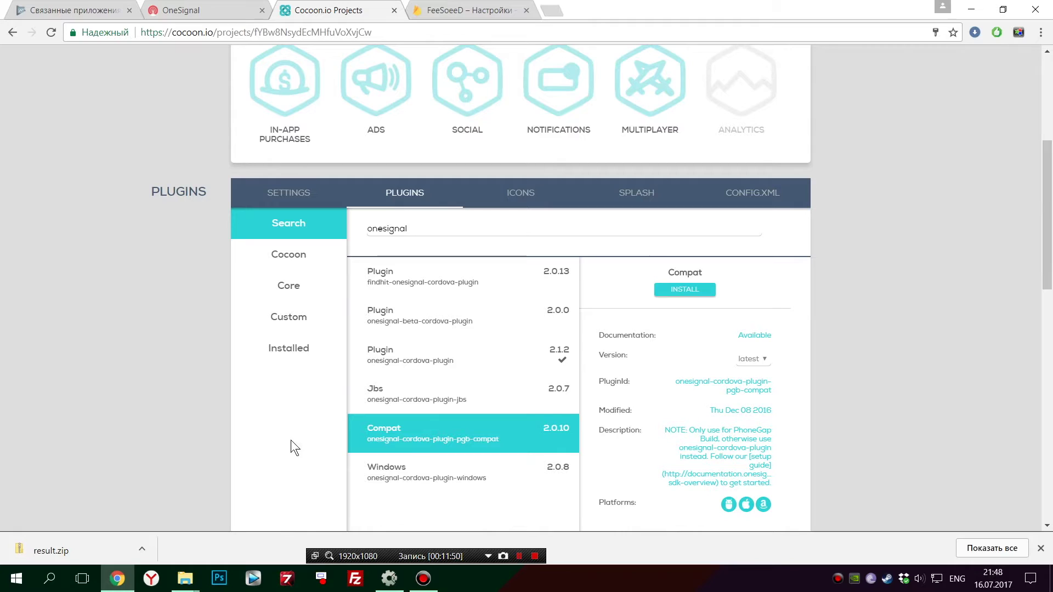
{"action": "scroll", "coordinate": [442, 313], "scroll_direction": "down", "scroll_amount": 2}
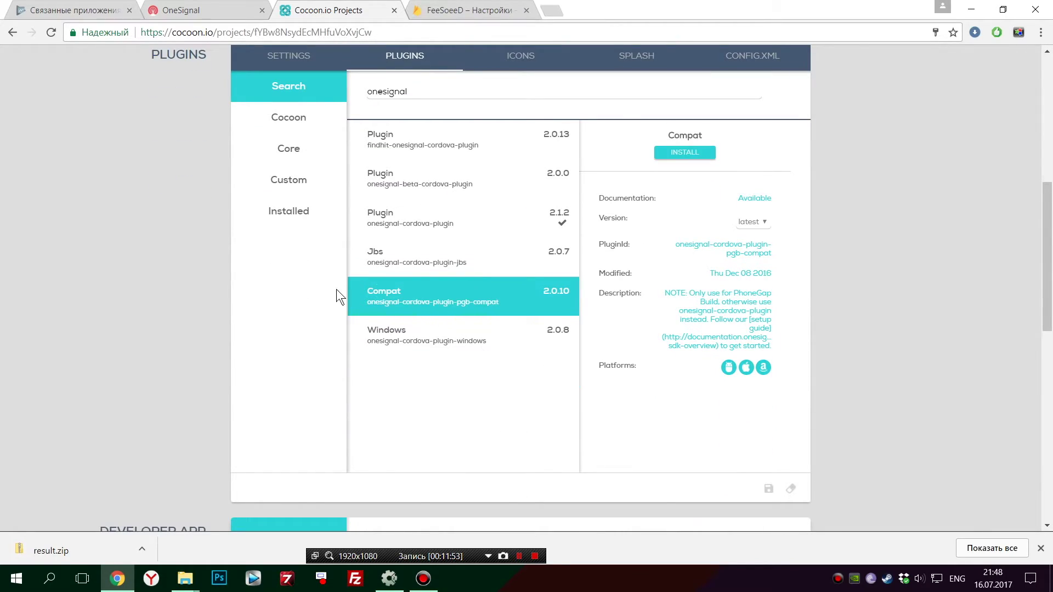
Install the onesignal-cordova-plugin-pgb-compat plugin, save the project's plugin changes and select its entry among the installed plugins
{"action": "left_click_drag", "start_coordinate": [505, 300], "coordinate": [368, 288]}
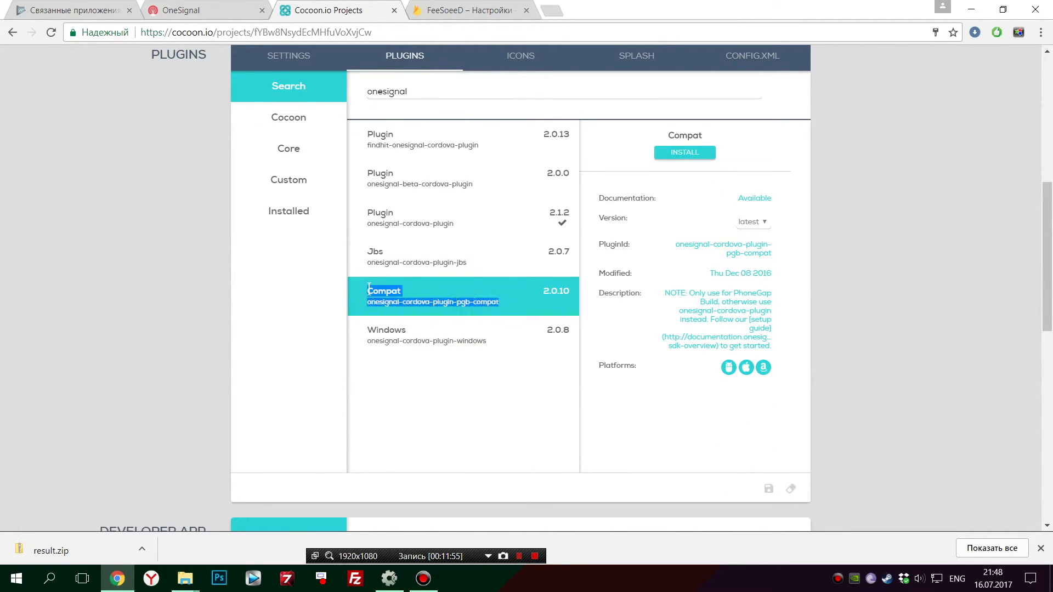
{"action": "left_click", "coordinate": [670, 155]}
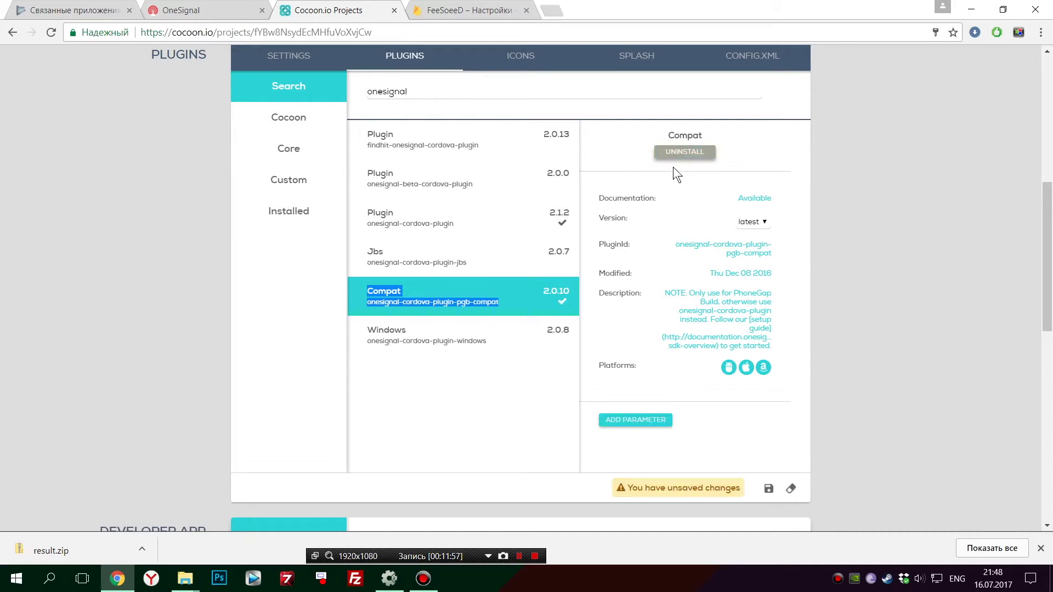
{"action": "left_click", "coordinate": [769, 487]}
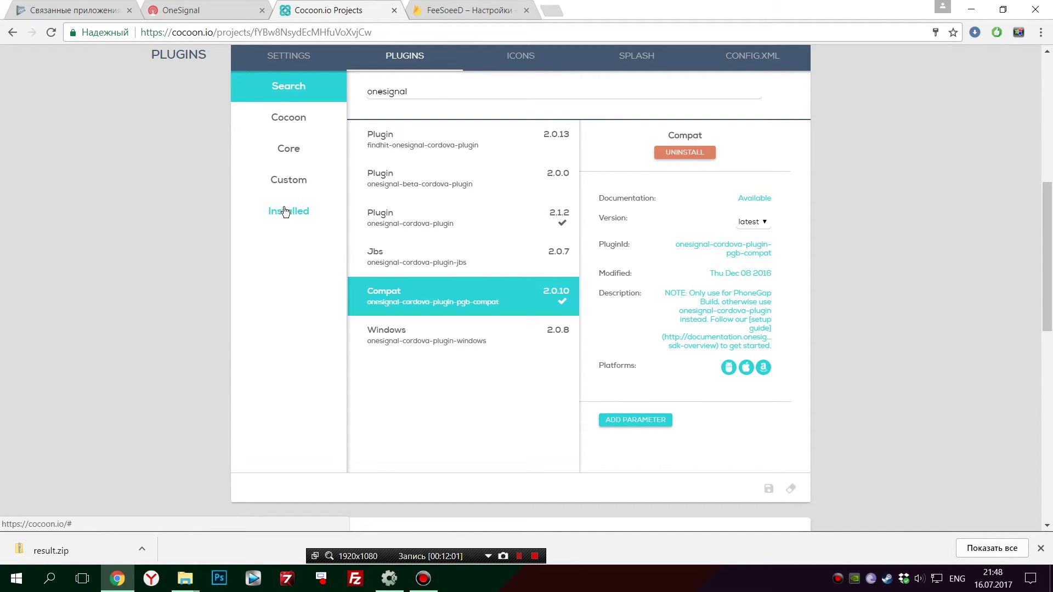
{"action": "left_click", "coordinate": [286, 212]}
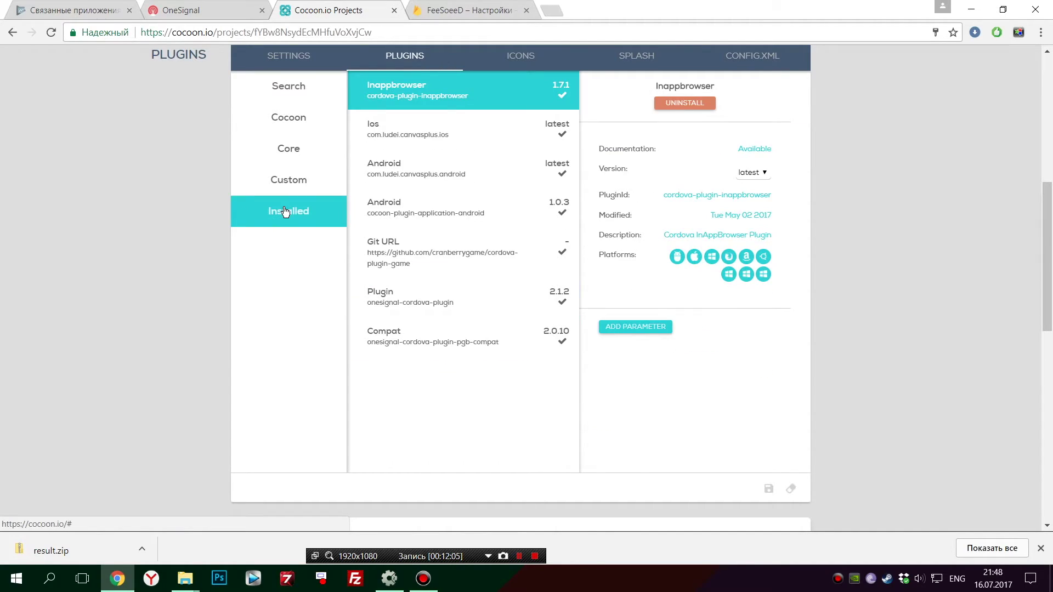
{"action": "left_click", "coordinate": [436, 336]}
Filter the Cocoon plugins by Google Play Games, view the Google Play Games Social API entry and reset the filter to All
{"action": "scroll", "coordinate": [265, 196], "scroll_direction": "up", "scroll_amount": 3}
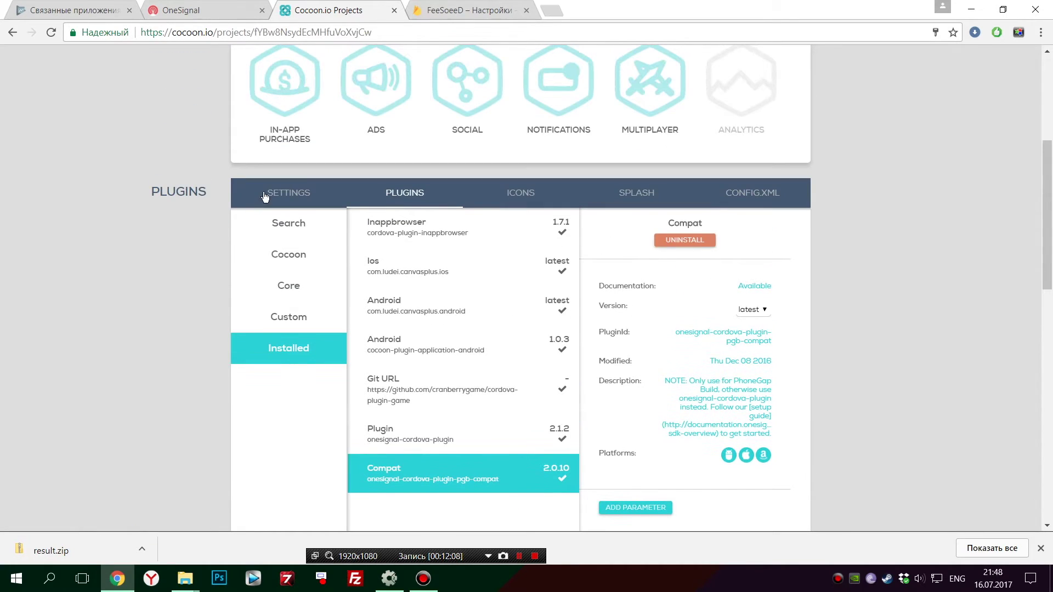
{"action": "left_click", "coordinate": [290, 257]}
{"action": "left_click", "coordinate": [425, 232]}
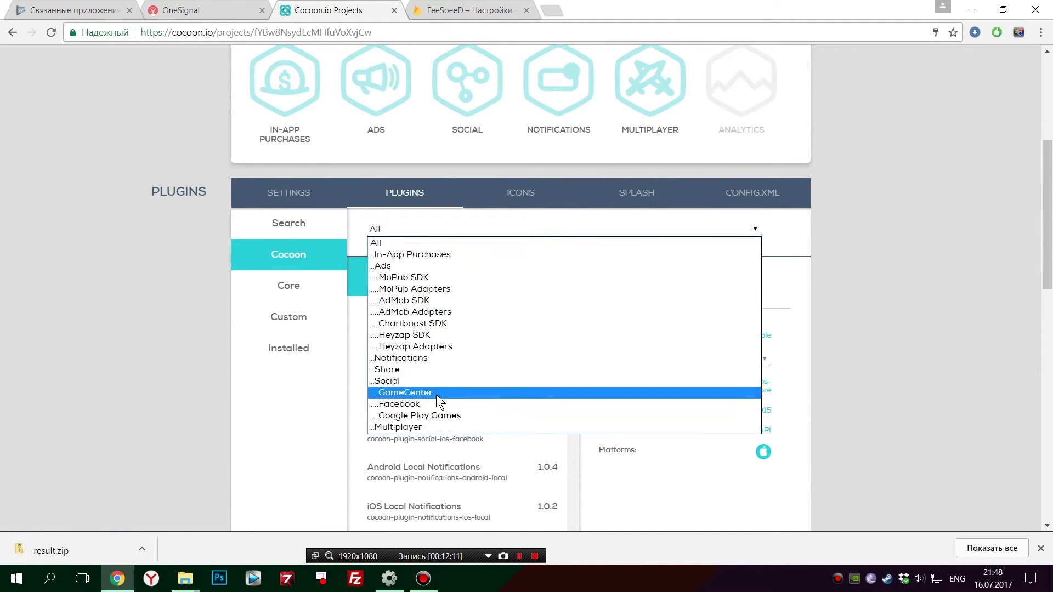
{"action": "left_click", "coordinate": [438, 415]}
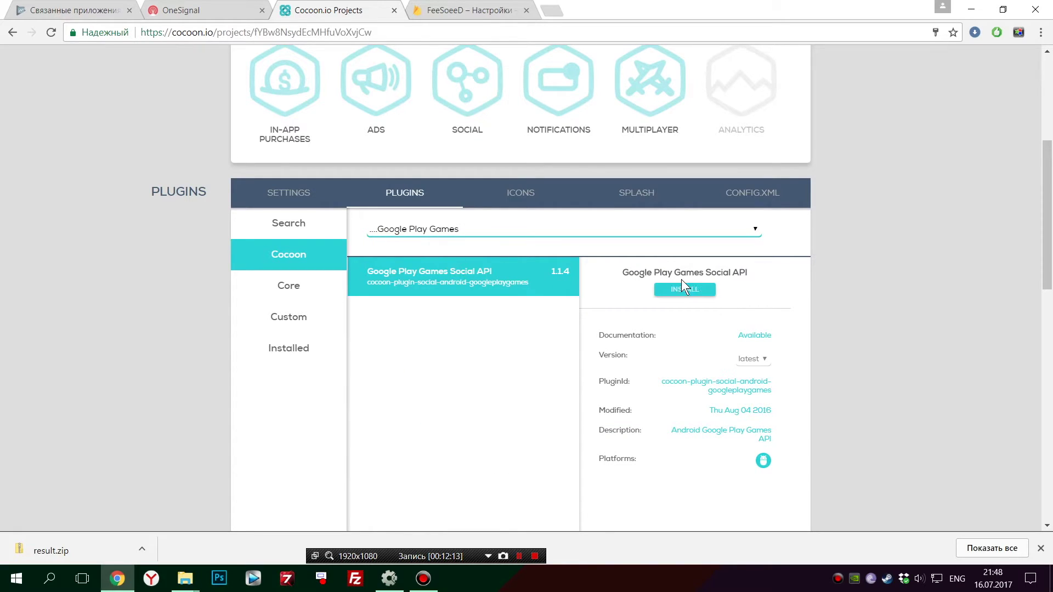
{"action": "scroll", "coordinate": [669, 268], "scroll_direction": "down", "scroll_amount": 3}
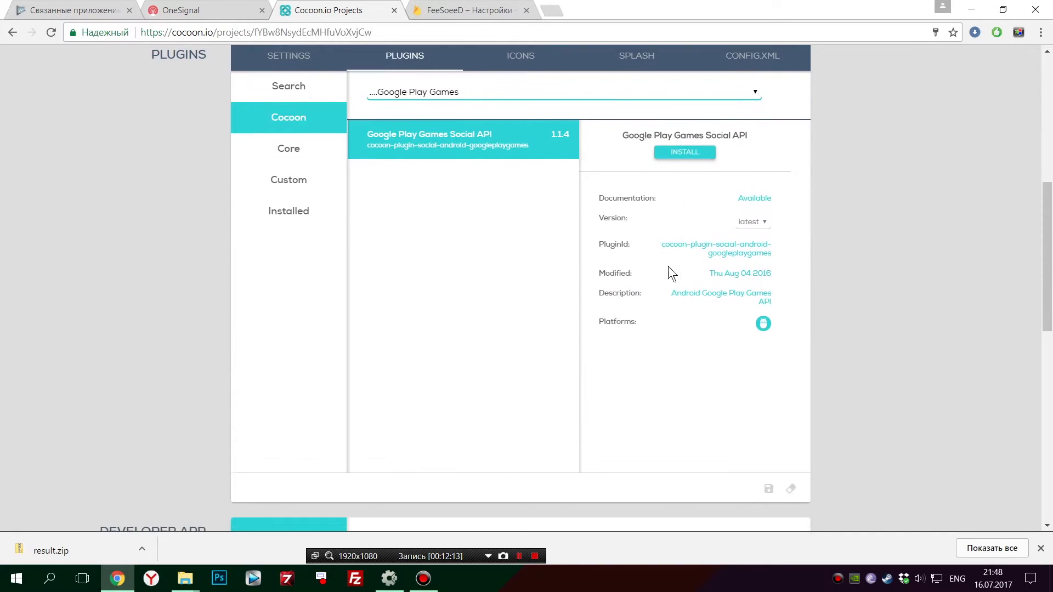
{"action": "left_click", "coordinate": [302, 216]}
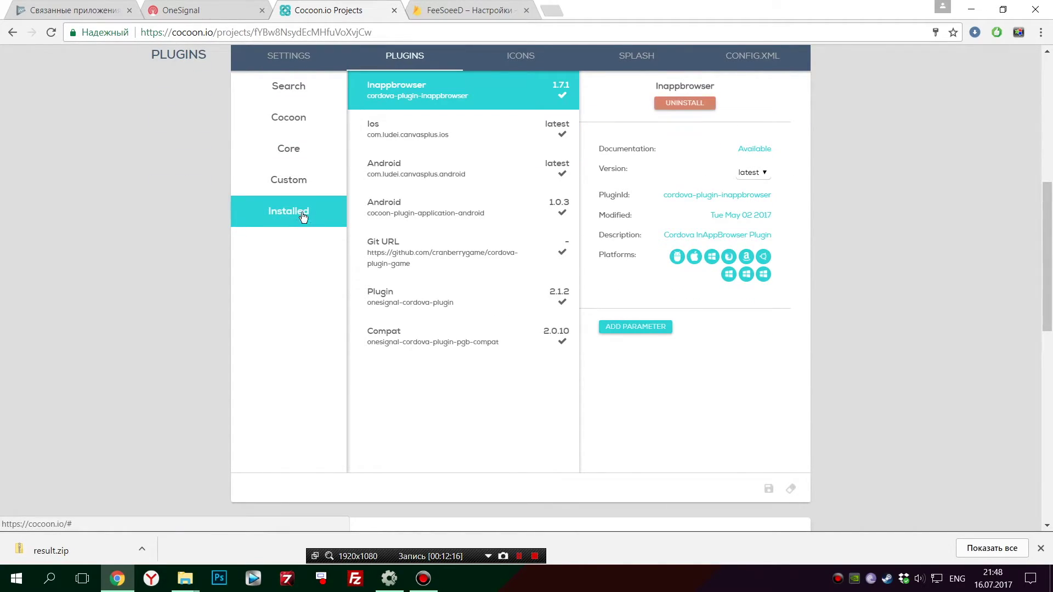
{"action": "left_click", "coordinate": [293, 121]}
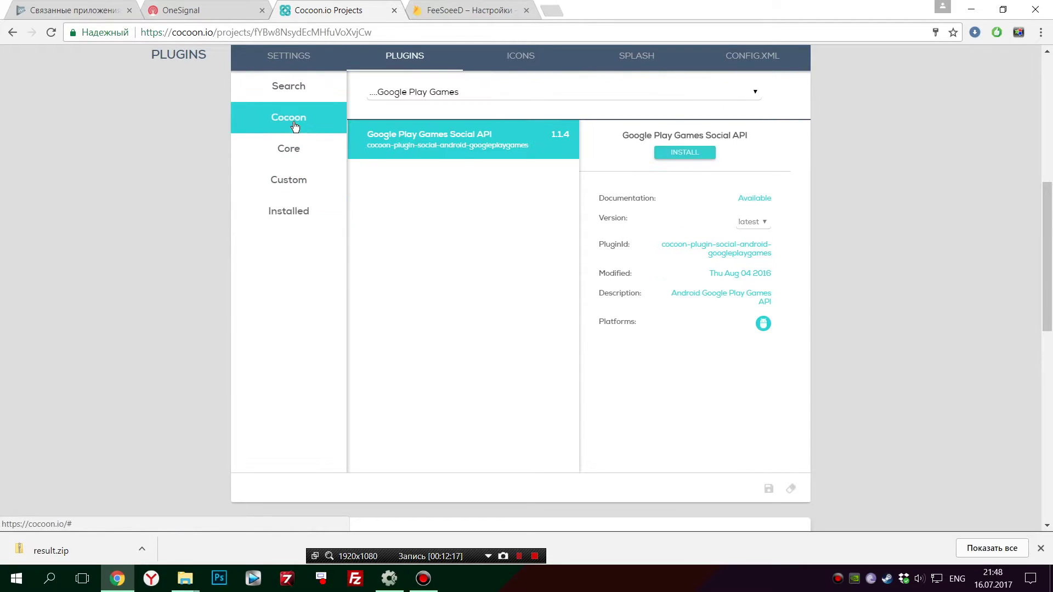
{"action": "left_click", "coordinate": [447, 92]}
{"action": "left_click", "coordinate": [430, 106]}
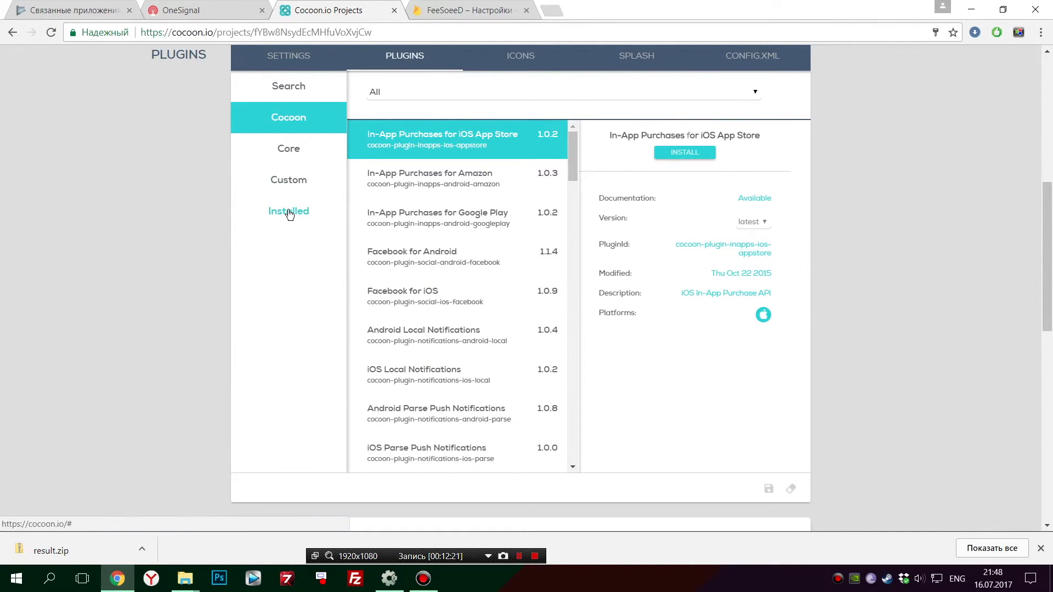
Select the Compat entry among the installed plugins and highlight its name and plugin ID
{"action": "left_click", "coordinate": [301, 216]}
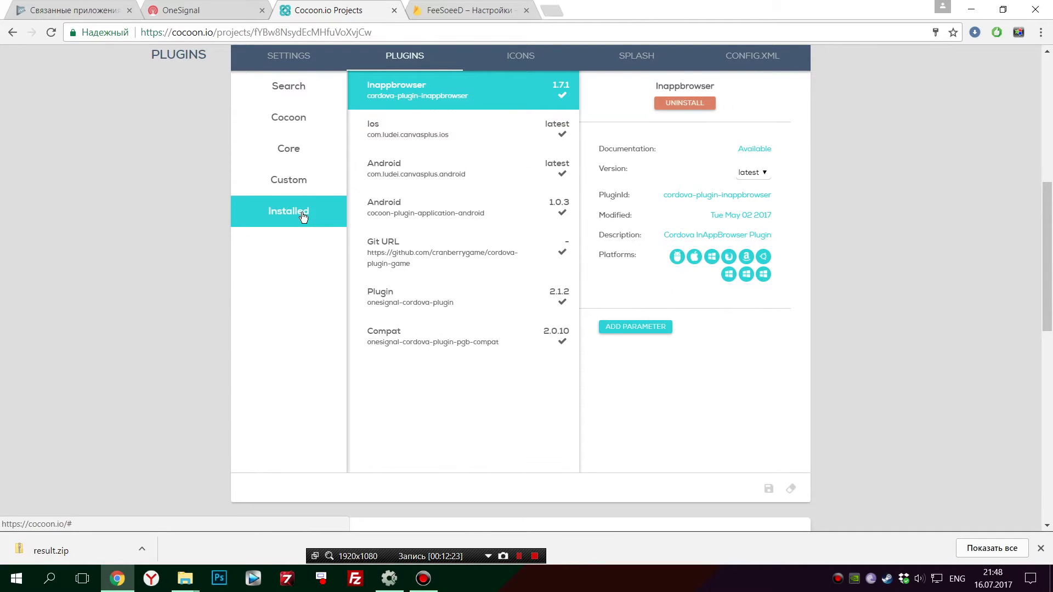
{"action": "left_click", "coordinate": [437, 341]}
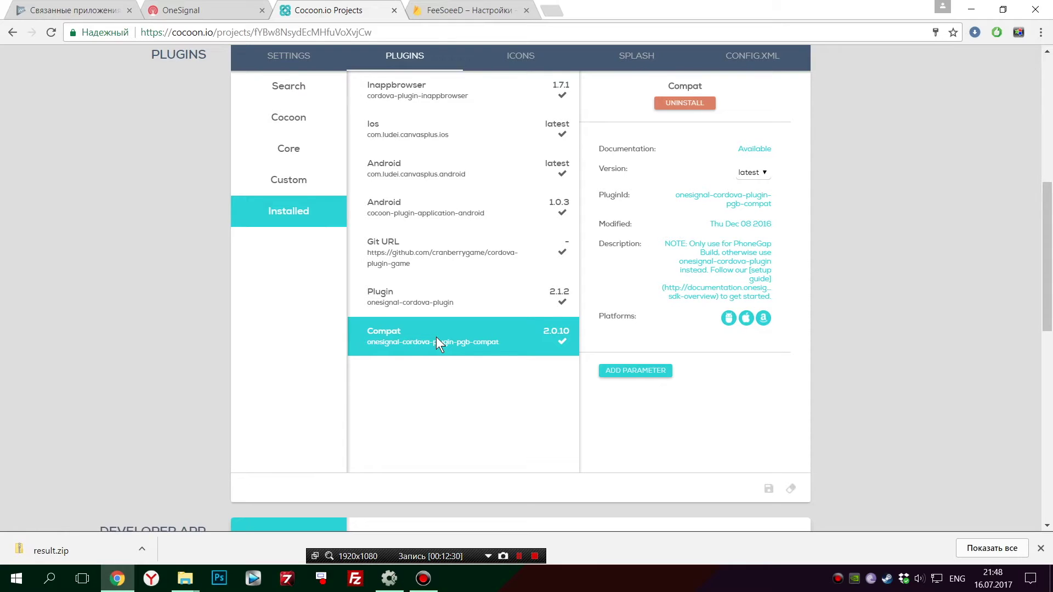
{"action": "left_click_drag", "start_coordinate": [498, 342], "coordinate": [363, 332]}
{"action": "left_click", "coordinate": [362, 335]}
{"action": "left_click_drag", "start_coordinate": [520, 346], "coordinate": [360, 328]}
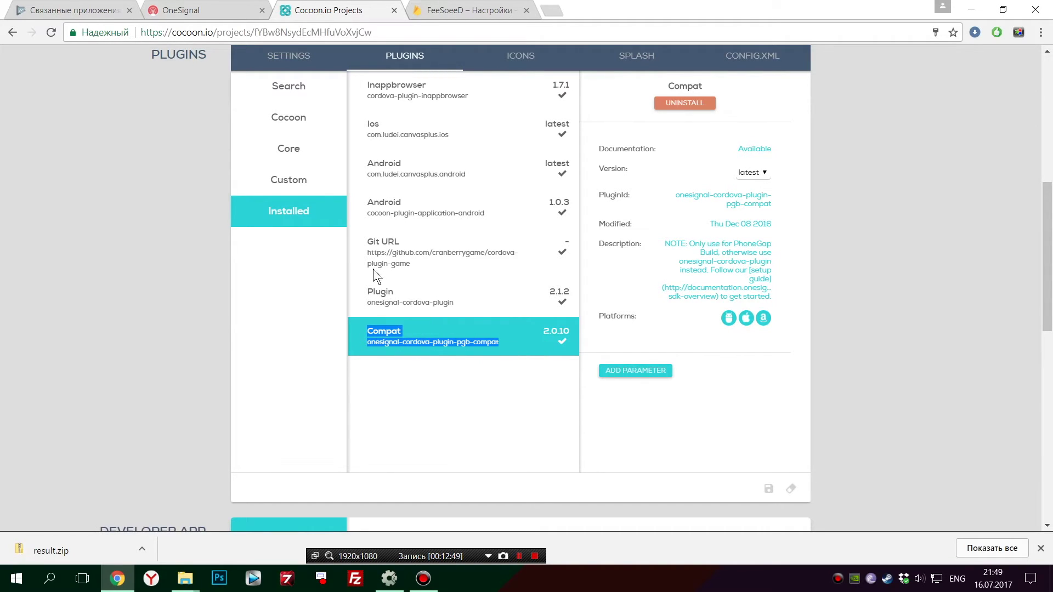
Uninstall the onesignal-cordova-plugin-pgb-compat plugin from the project
{"action": "left_click", "coordinate": [318, 125]}
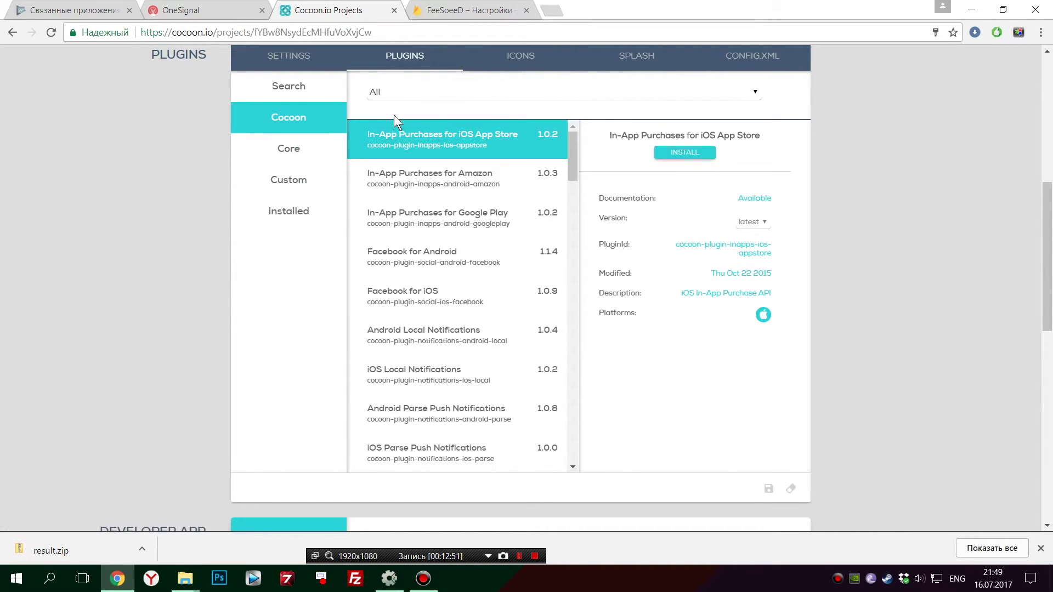
{"action": "left_click", "coordinate": [289, 211]}
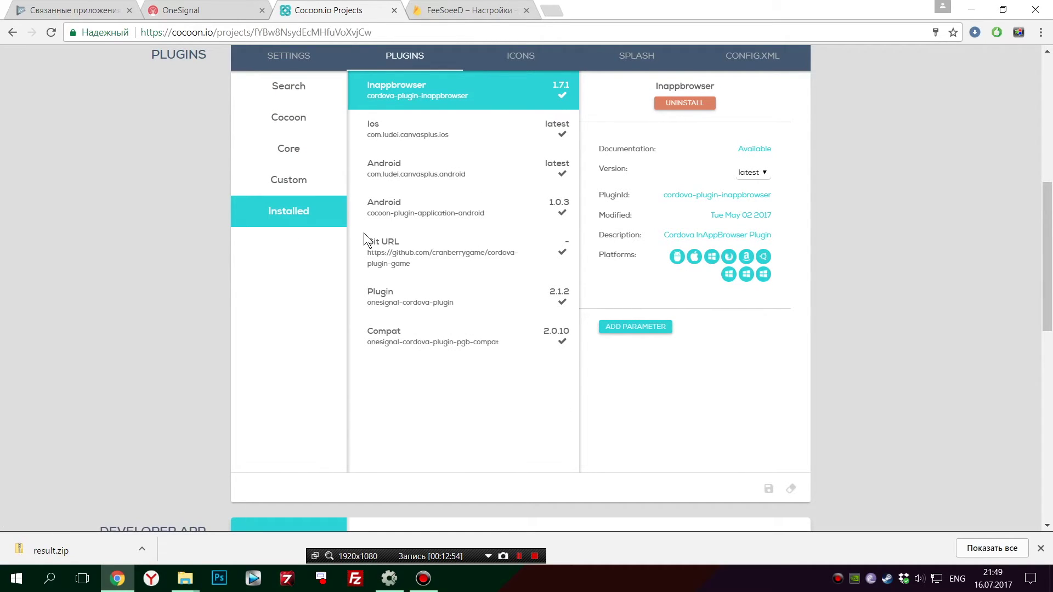
{"action": "left_click", "coordinate": [455, 327]}
{"action": "left_click", "coordinate": [686, 105]}
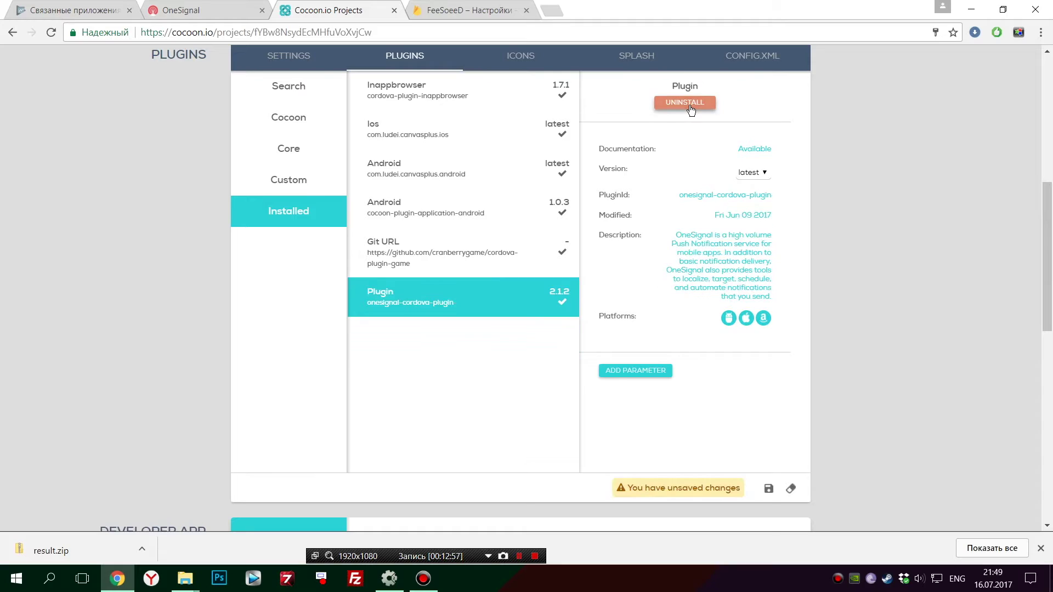
Review the installed onesignal-cordova-plugin and the cranberrygame cordova-plugin-game entry, including its APP_ID parameter name and value
{"action": "left_click_drag", "start_coordinate": [455, 305], "coordinate": [364, 292]}
{"action": "left_click", "coordinate": [366, 303]}
{"action": "left_click", "coordinate": [422, 261]}
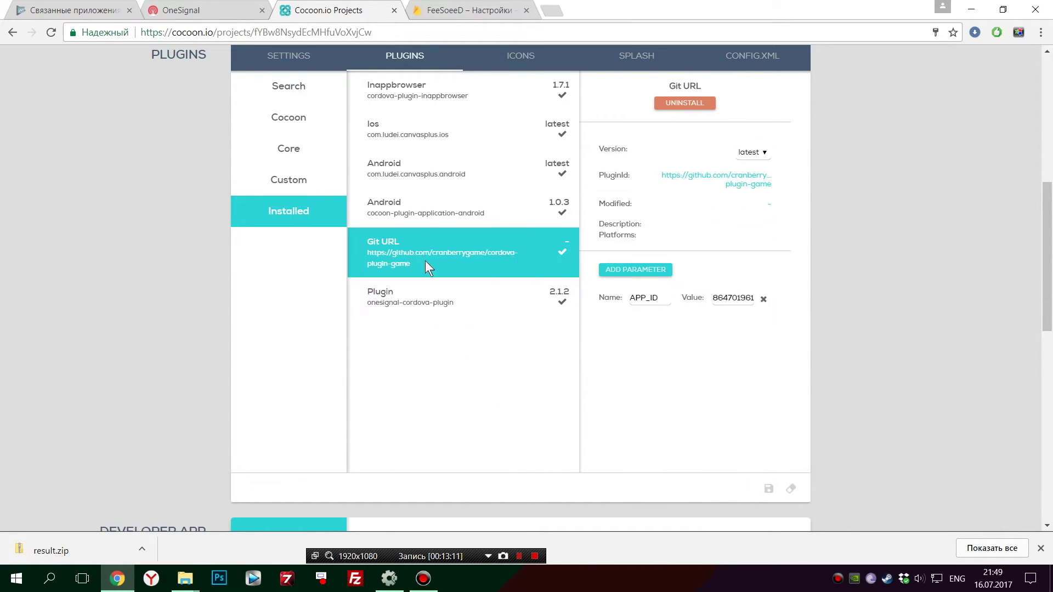
{"action": "left_click_drag", "start_coordinate": [420, 267], "coordinate": [366, 254]}
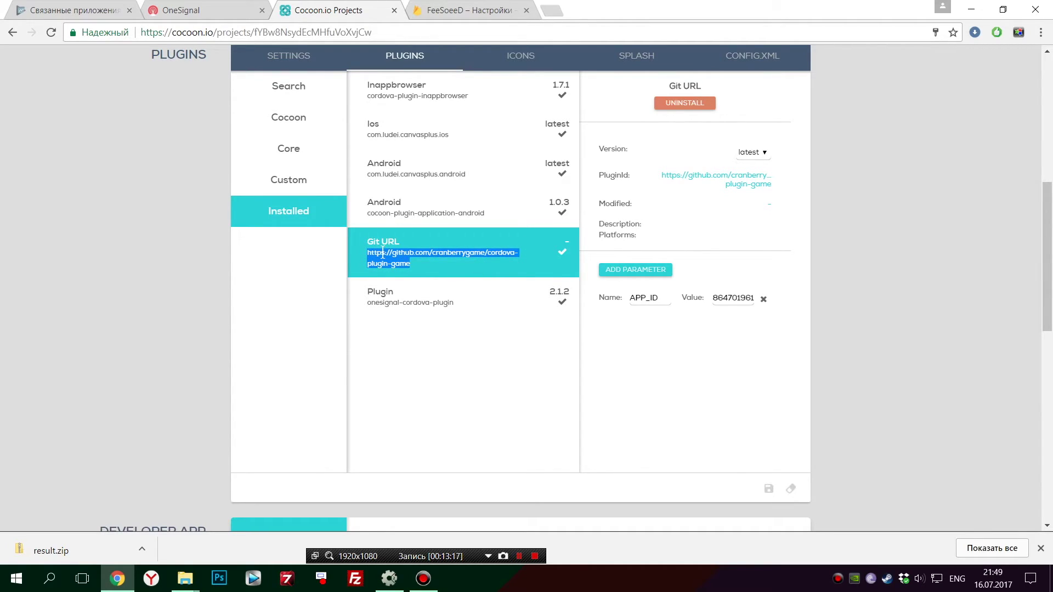
{"action": "left_click_drag", "start_coordinate": [418, 262], "coordinate": [360, 244]}
{"action": "left_click", "coordinate": [652, 298]}
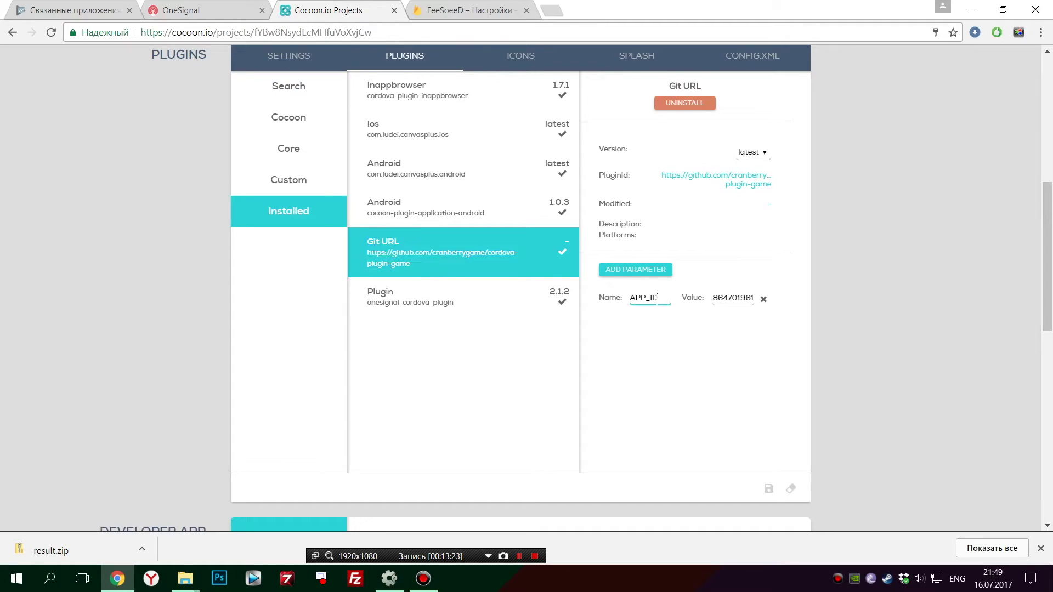
{"action": "left_click_drag", "start_coordinate": [711, 298], "coordinate": [768, 302]}
{"action": "left_click", "coordinate": [454, 306]}
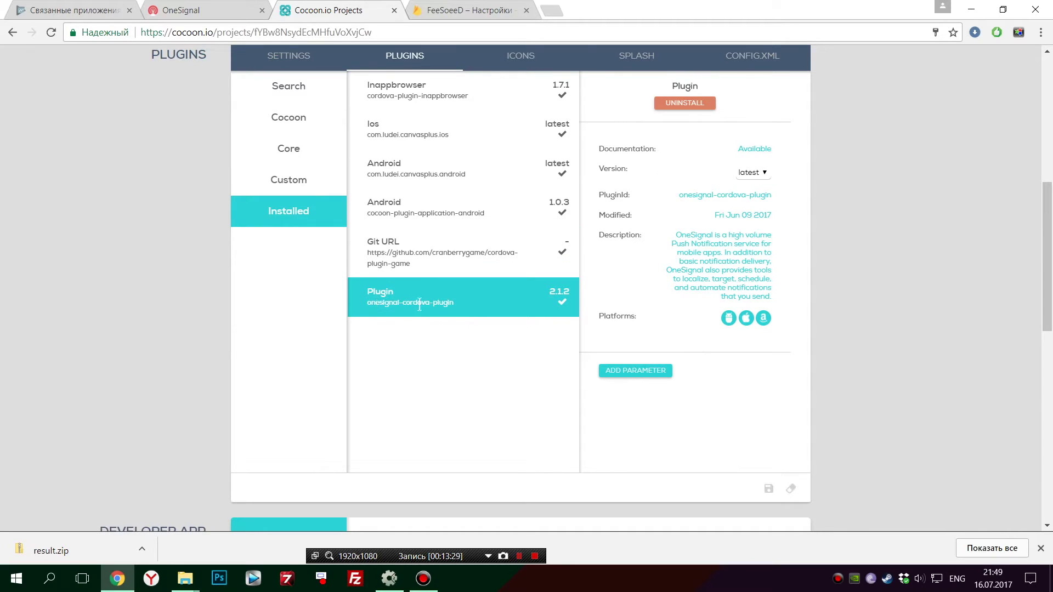
Show the project's default settings and examine the Cocoon version, webview engine and bundle fields
{"action": "scroll", "coordinate": [509, 411], "scroll_direction": "up", "scroll_amount": 4}
{"action": "left_click", "coordinate": [277, 261]}
{"action": "scroll", "coordinate": [702, 294], "scroll_direction": "down", "scroll_amount": 3}
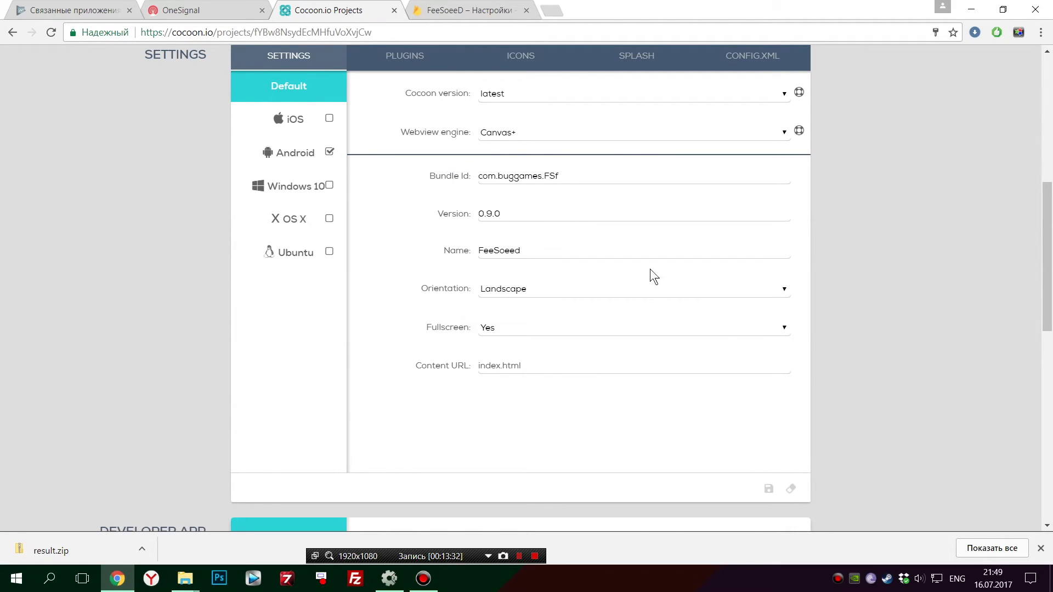
Return to the installed plugins and check the Git URL and onesignal-cordova-plugin entries again
{"action": "scroll", "coordinate": [361, 274], "scroll_direction": "up", "scroll_amount": 5}
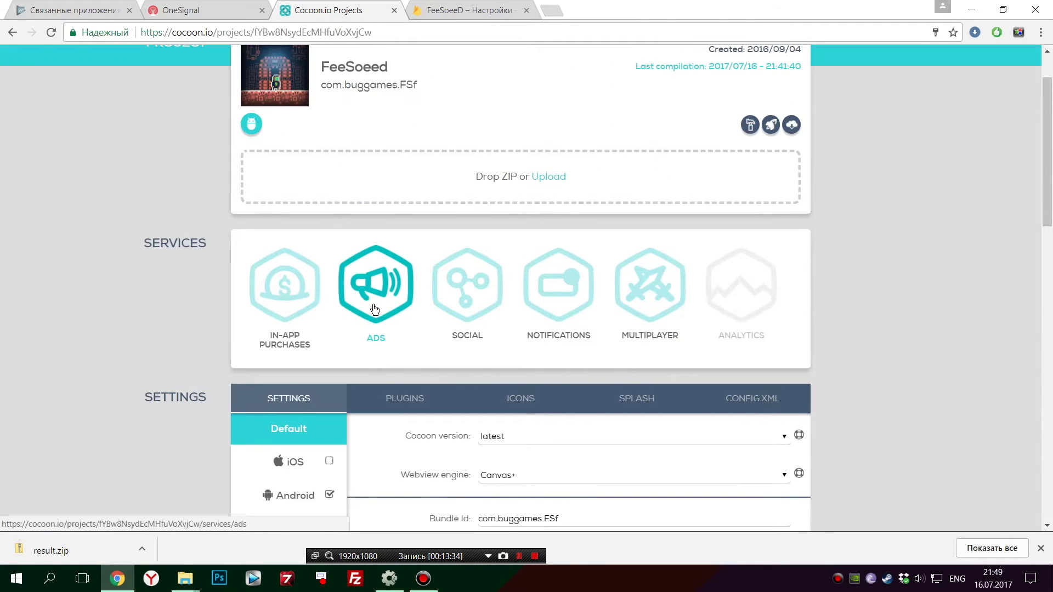
{"action": "left_click", "coordinate": [404, 399]}
{"action": "scroll", "coordinate": [340, 323], "scroll_direction": "down", "scroll_amount": 5}
{"action": "left_click", "coordinate": [274, 214]}
{"action": "left_click", "coordinate": [418, 241]}
{"action": "left_click", "coordinate": [426, 302]}
Set Multidex enabled to Yes in the project's Android build settings and save the settings
{"action": "left_click", "coordinate": [288, 56]}
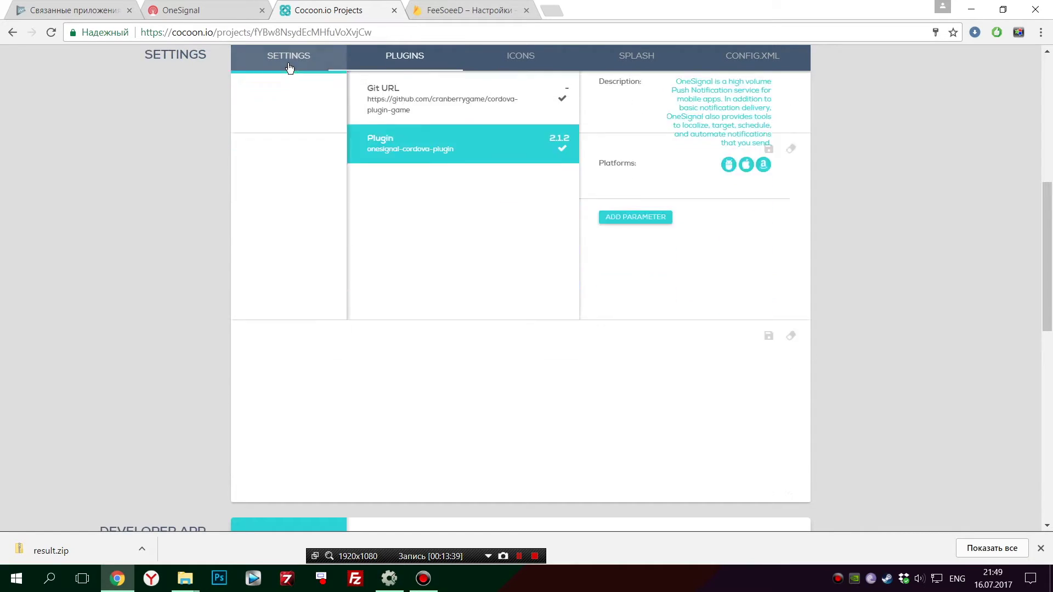
{"action": "left_click", "coordinate": [285, 151]}
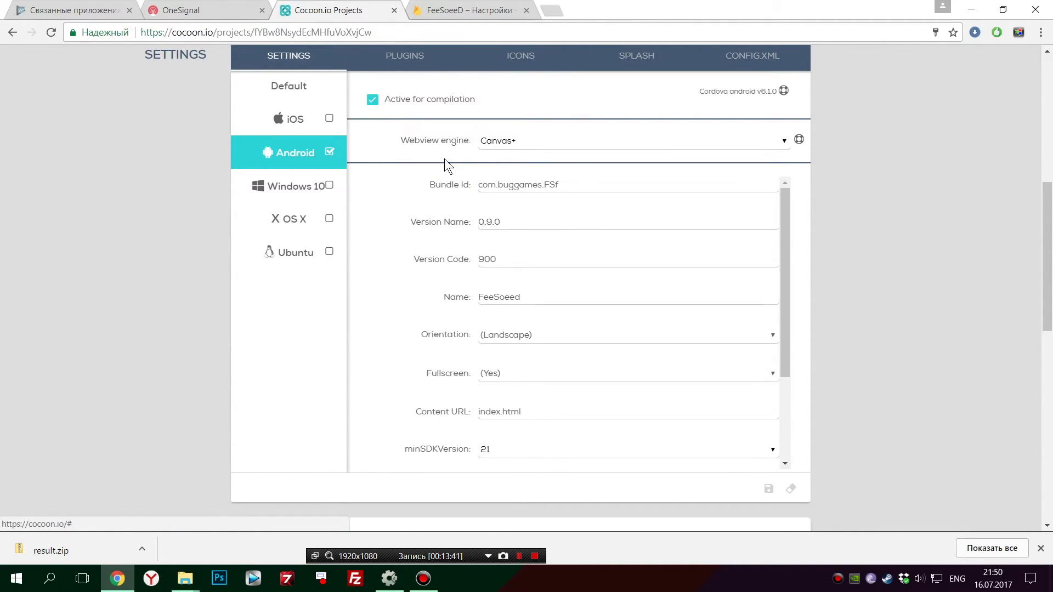
{"action": "left_click_drag", "start_coordinate": [783, 215], "coordinate": [805, 365]}
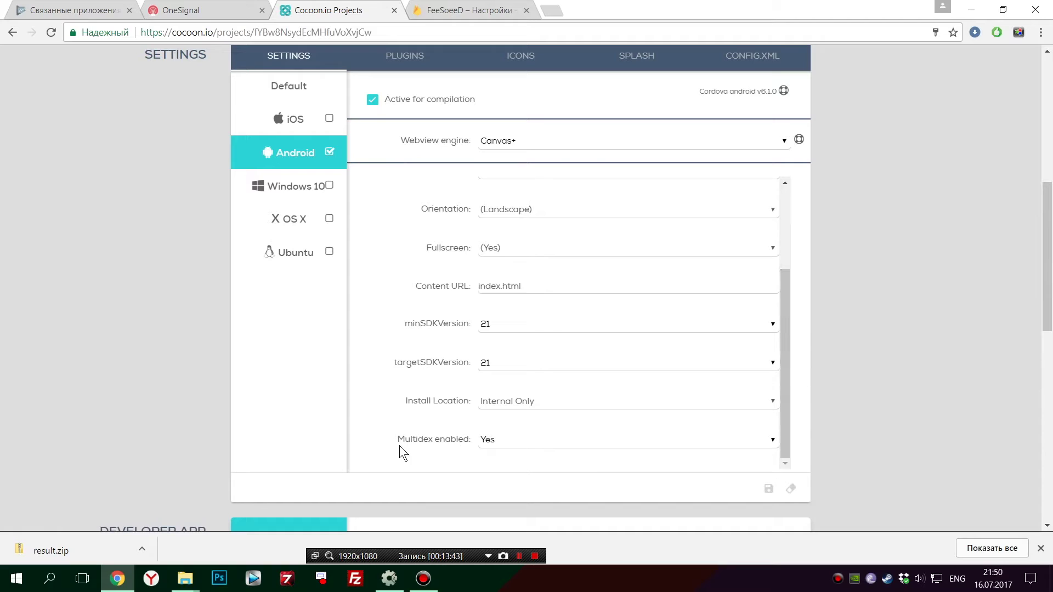
{"action": "left_click", "coordinate": [514, 441]}
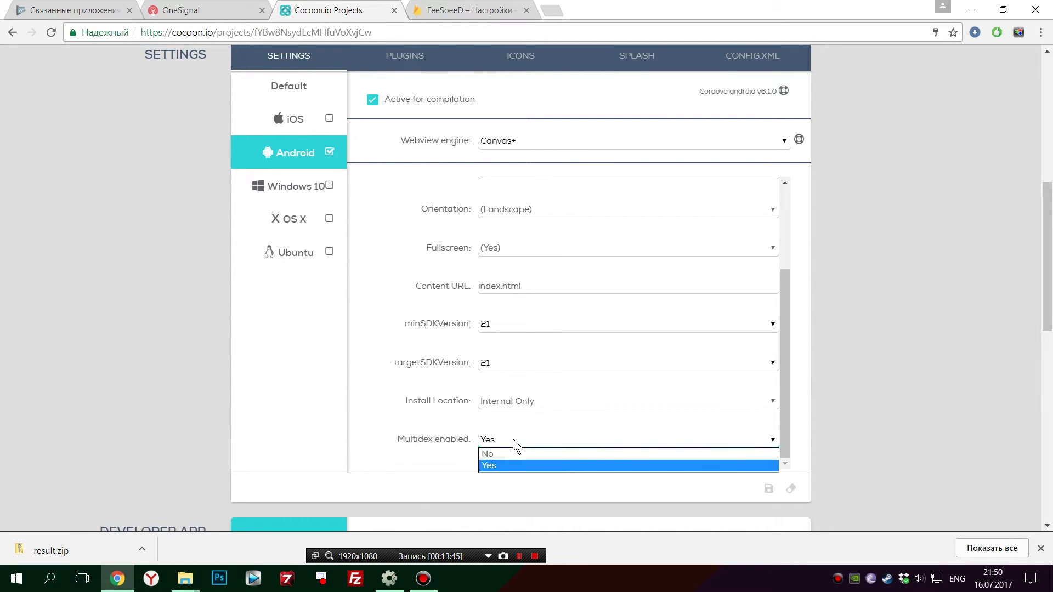
{"action": "left_click", "coordinate": [503, 466]}
{"action": "left_click", "coordinate": [767, 489]}
{"action": "scroll", "coordinate": [446, 352], "scroll_direction": "up", "scroll_amount": 5}
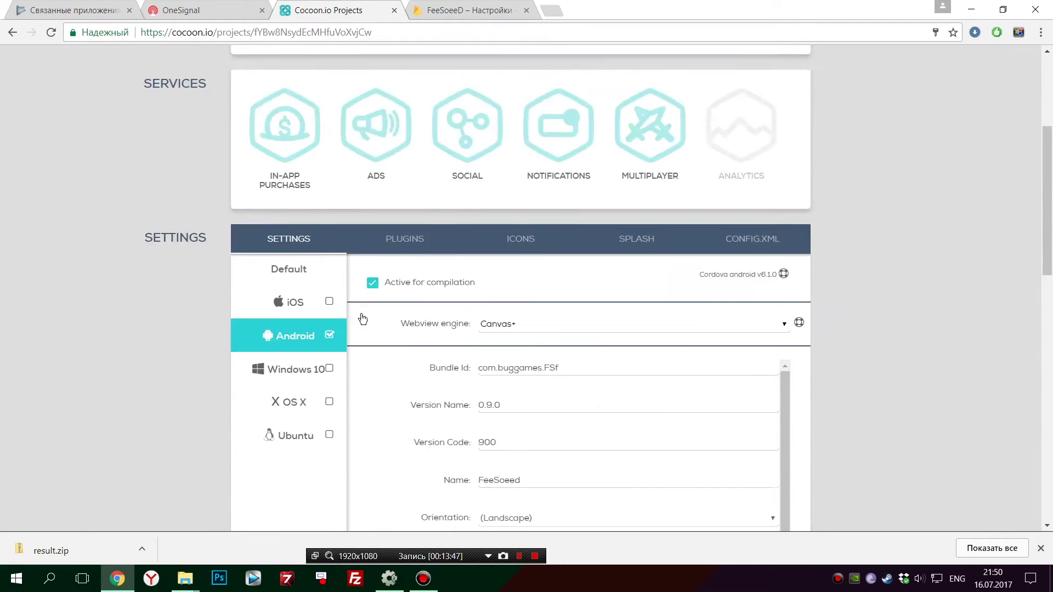
{"action": "scroll", "coordinate": [362, 311], "scroll_direction": "up", "scroll_amount": 2}
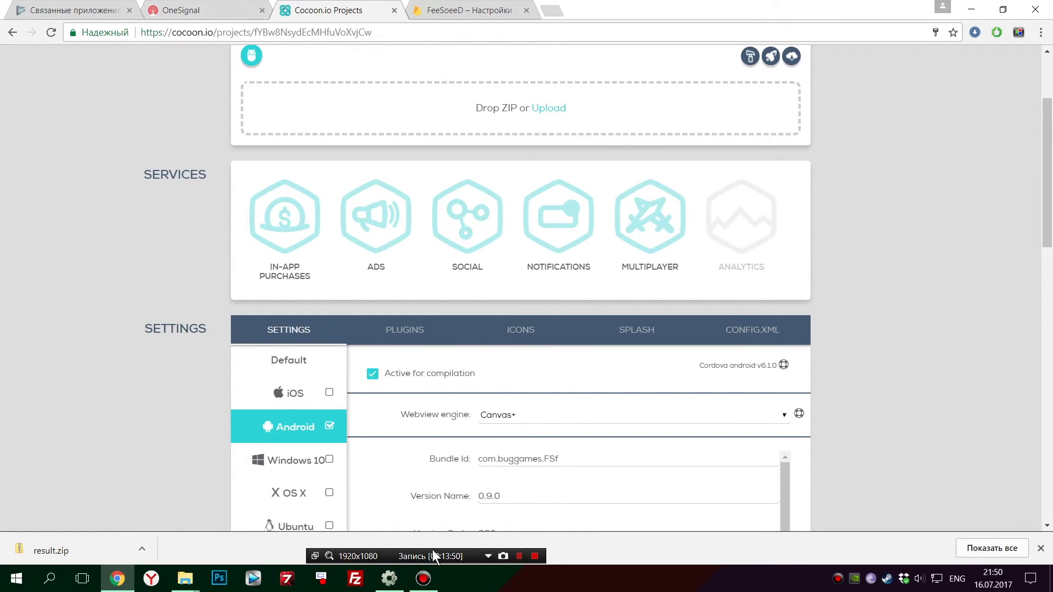
Switch to Construct 2 to check the One Signal's app id property of the push notifications object, and return to the browser
{"action": "left_click", "coordinate": [389, 578]}
{"action": "left_click", "coordinate": [134, 189]}
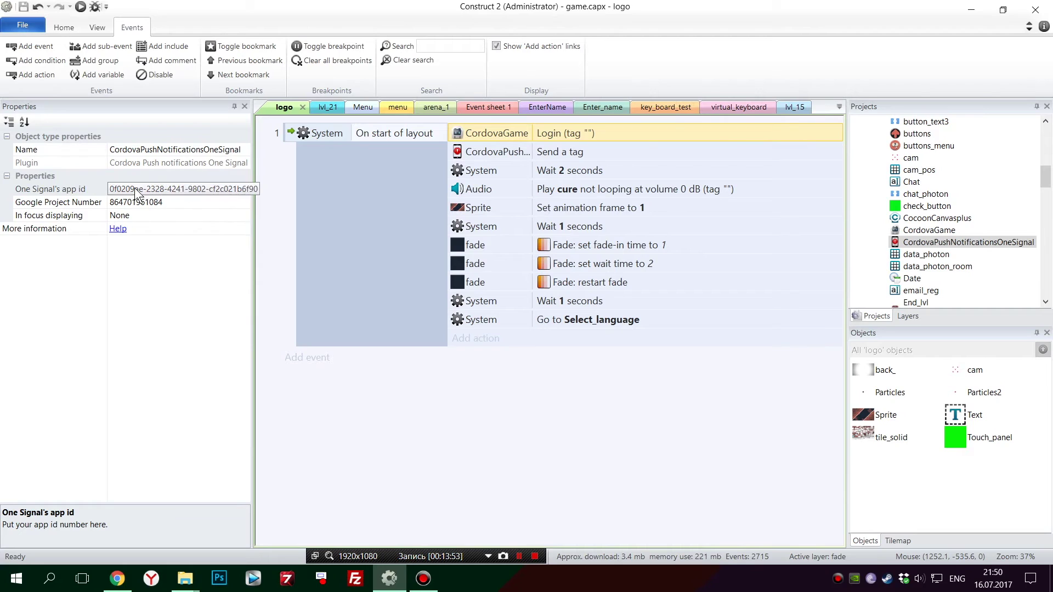
{"action": "left_click", "coordinate": [389, 578]}
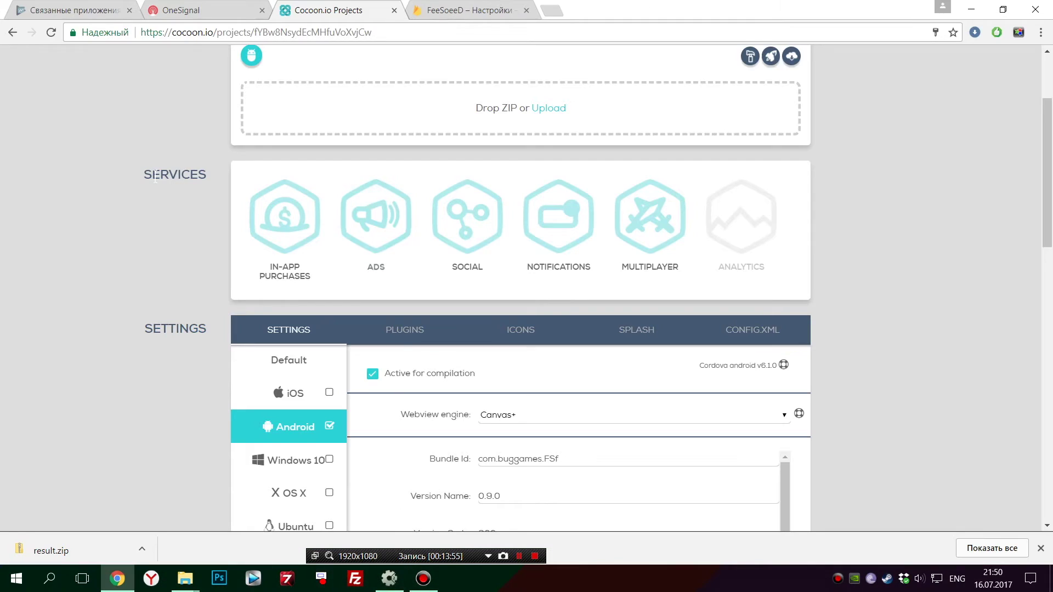
{"action": "scroll", "coordinate": [198, 85], "scroll_direction": "up", "scroll_amount": 3}
Review the FeeSoeeD app's push platforms, registered users and dashboard statistics in OneSignal
{"action": "left_click", "coordinate": [211, 6]}
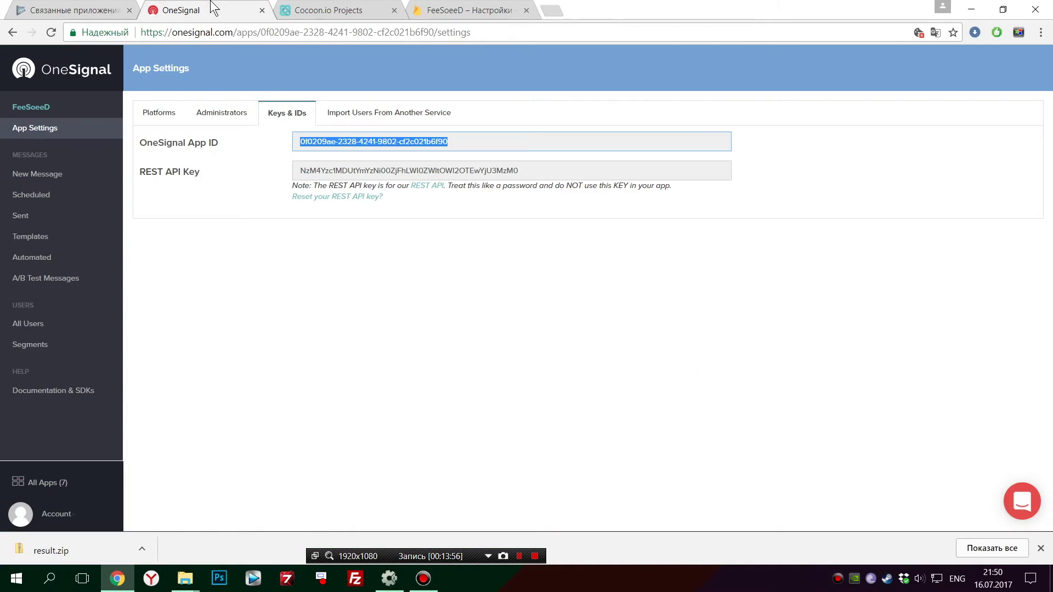
{"action": "left_click", "coordinate": [151, 113]}
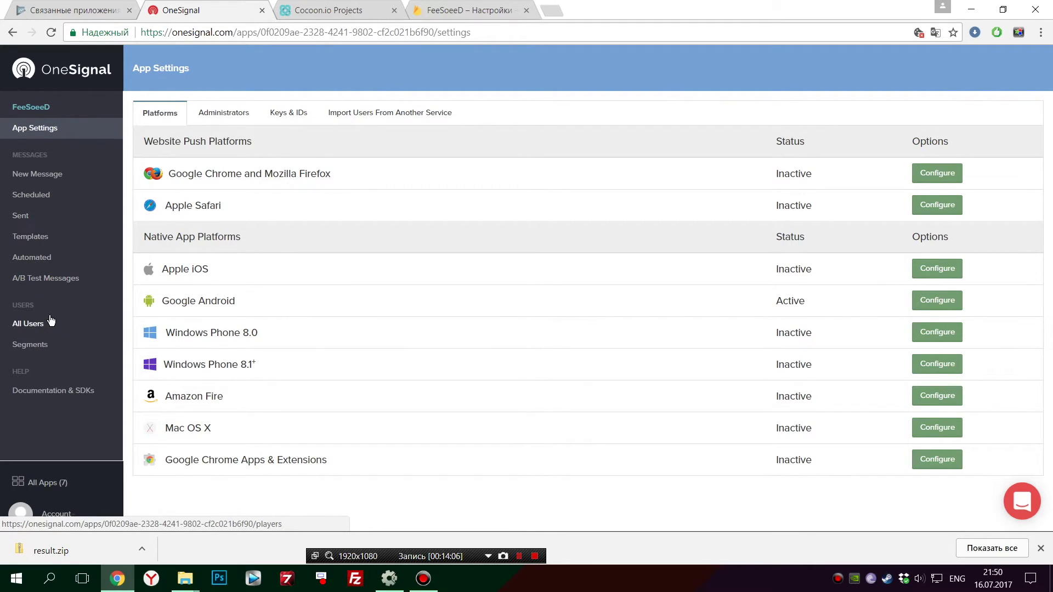
{"action": "left_click", "coordinate": [31, 324]}
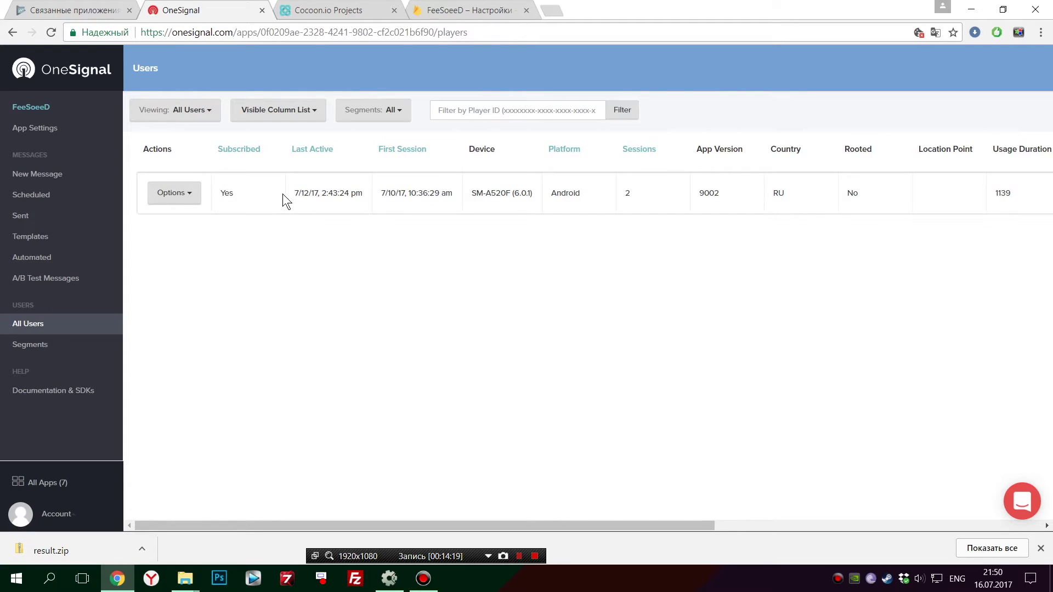
{"action": "left_click", "coordinate": [25, 108]}
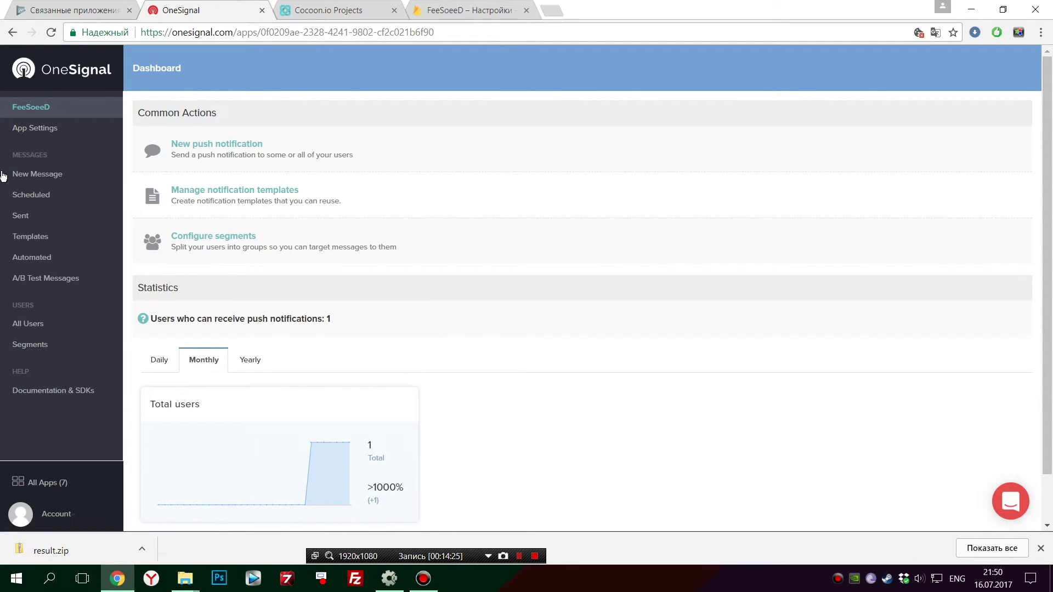
Copy android-armv7-release.apk from the result folder into the Dropbox folder
{"action": "left_click", "coordinate": [117, 578]}
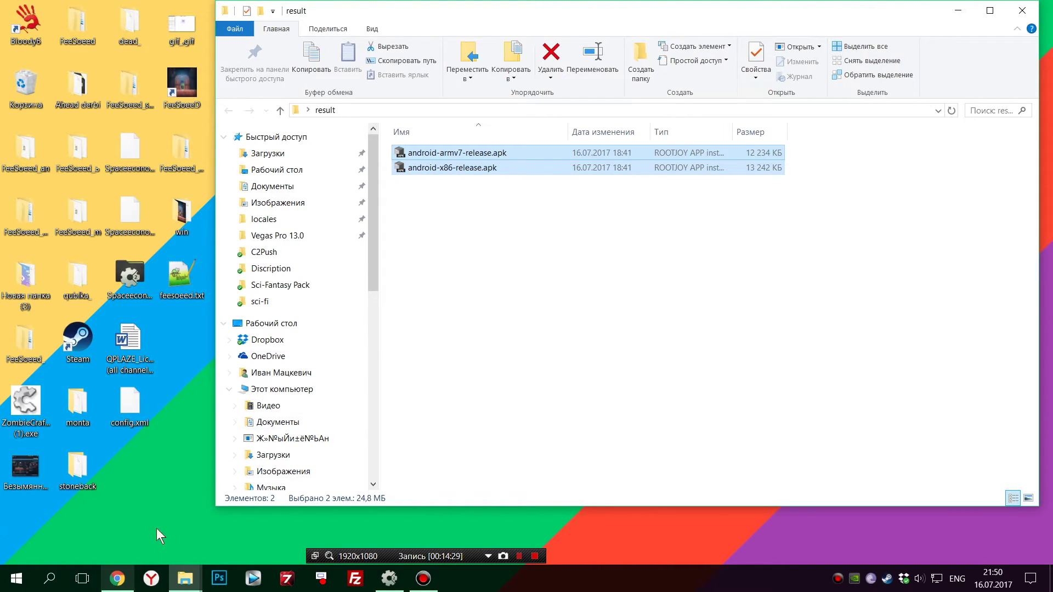
{"action": "left_click", "coordinate": [559, 224]}
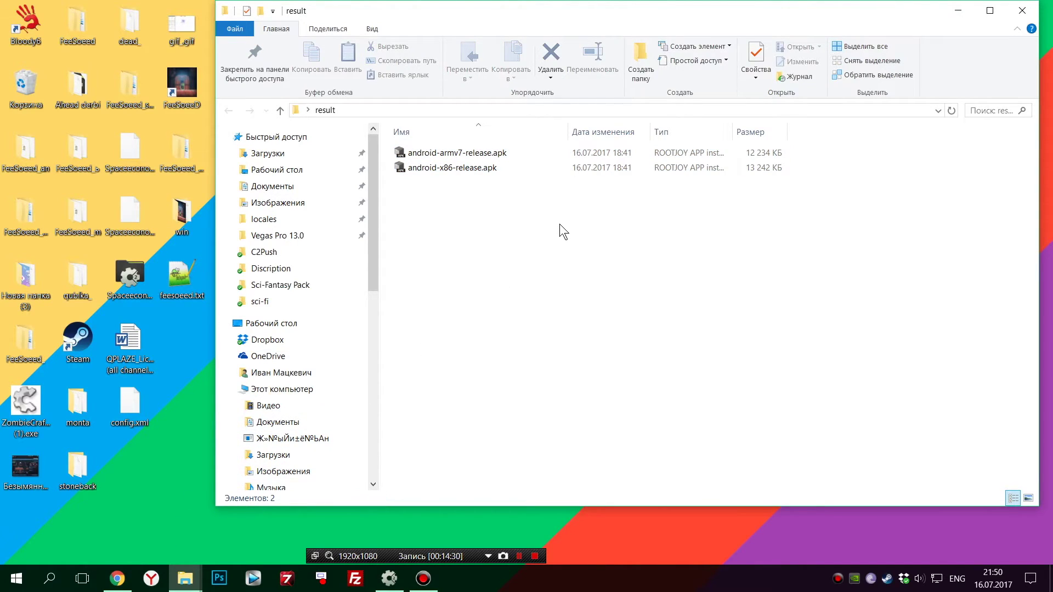
{"action": "left_click", "coordinate": [450, 158]}
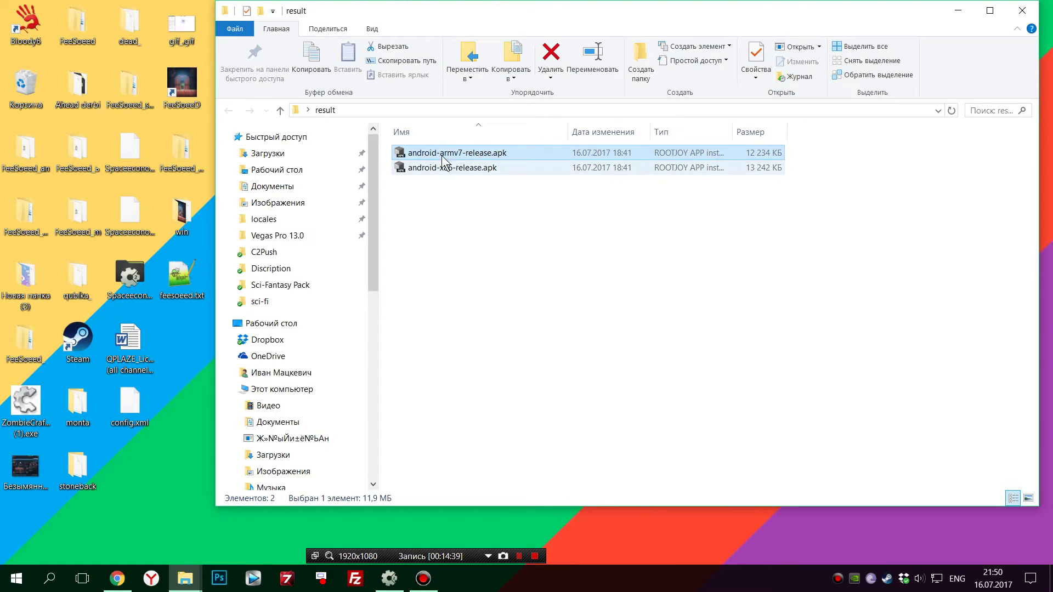
{"action": "key", "text": "ctrl+c"}
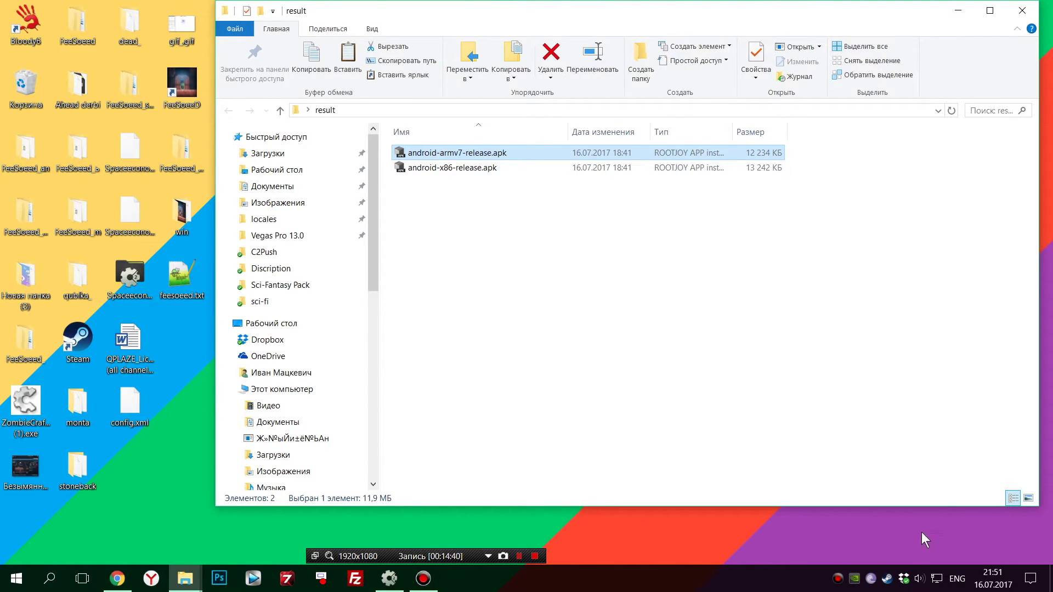
{"action": "left_click", "coordinate": [902, 584]}
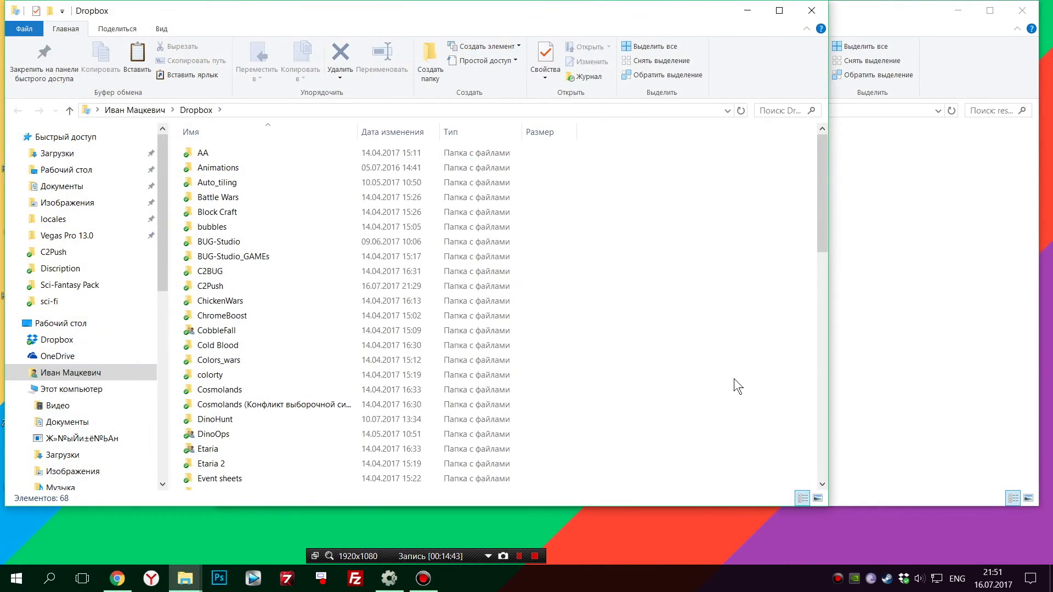
{"action": "scroll", "coordinate": [674, 329], "scroll_direction": "down", "scroll_amount": 5}
{"action": "scroll", "coordinate": [670, 321], "scroll_direction": "down", "scroll_amount": 4}
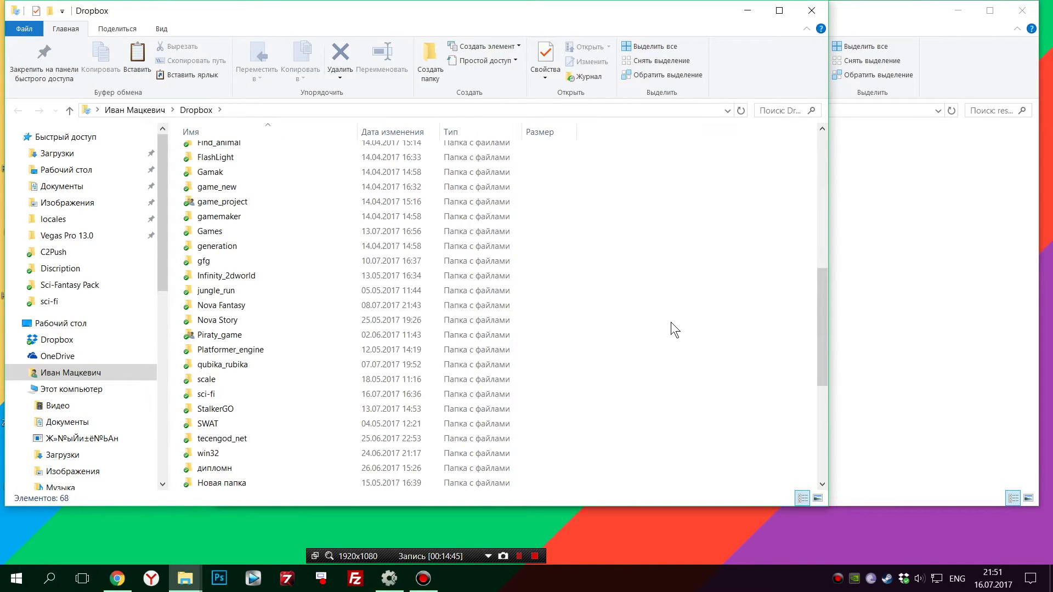
{"action": "key", "text": "ctrl+v"}
{"action": "left_click", "coordinate": [546, 235]}
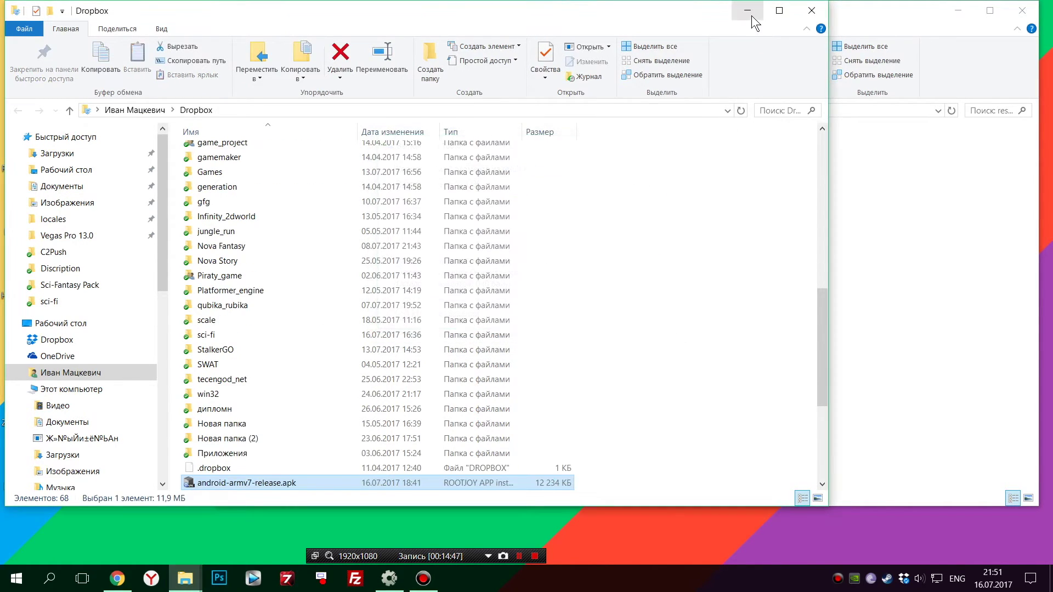
{"action": "left_click", "coordinate": [751, 15]}
Return to OneSignal, refresh the All Users list and check the device of the newest registered user
{"action": "left_click", "coordinate": [112, 589]}
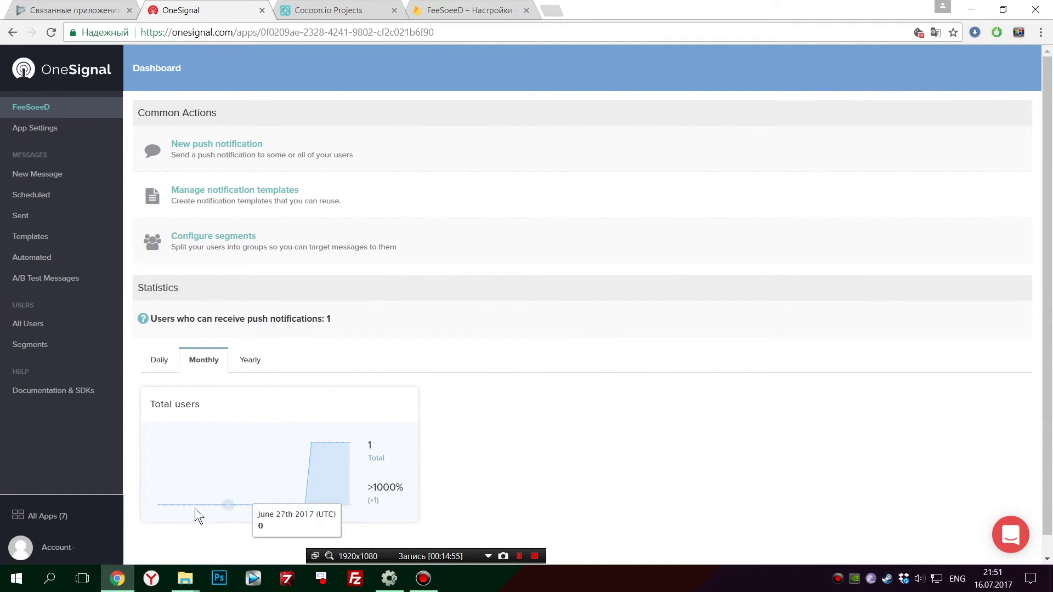
{"action": "left_click", "coordinate": [116, 578]}
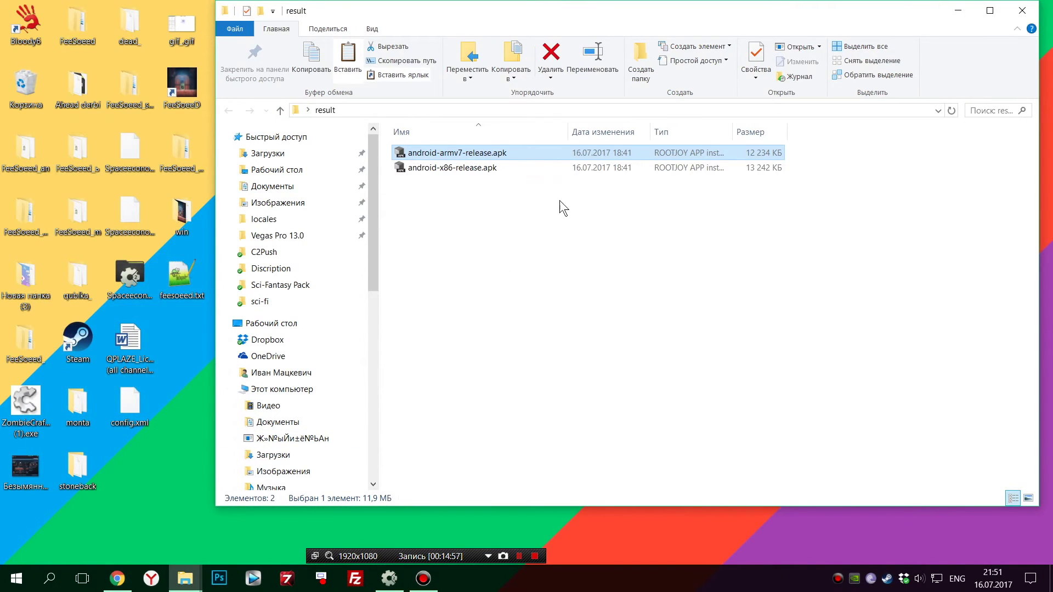
{"action": "left_click", "coordinate": [116, 578]}
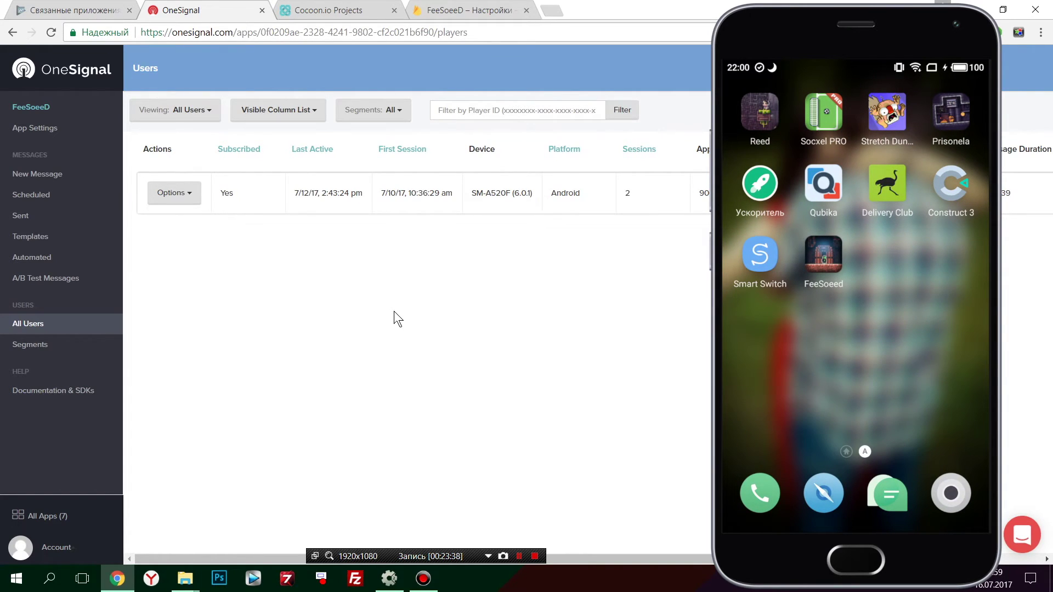
{"action": "key", "text": "F5"}
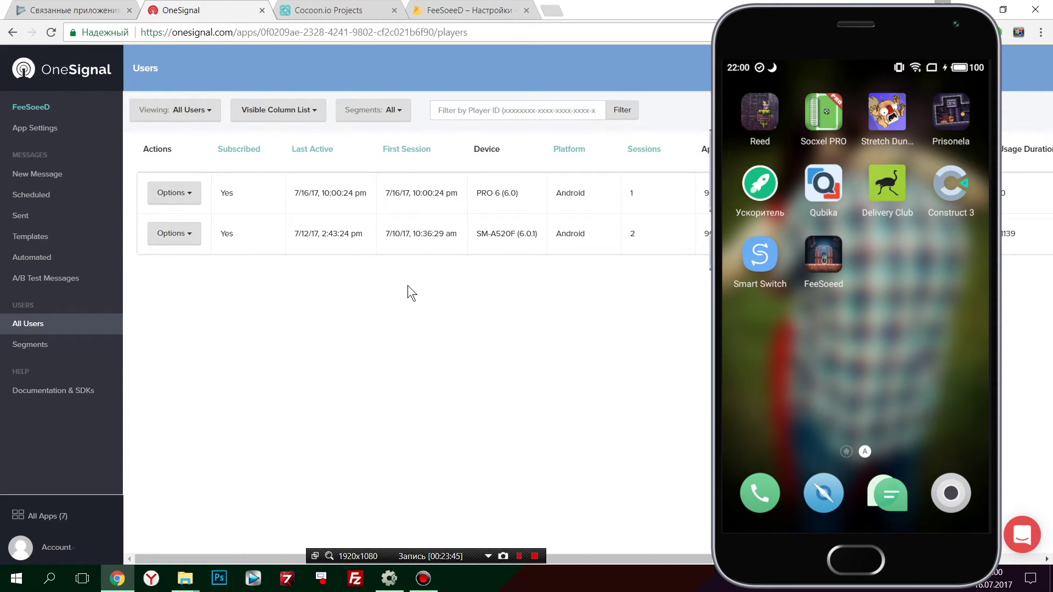
{"action": "triple_click", "coordinate": [514, 193]}
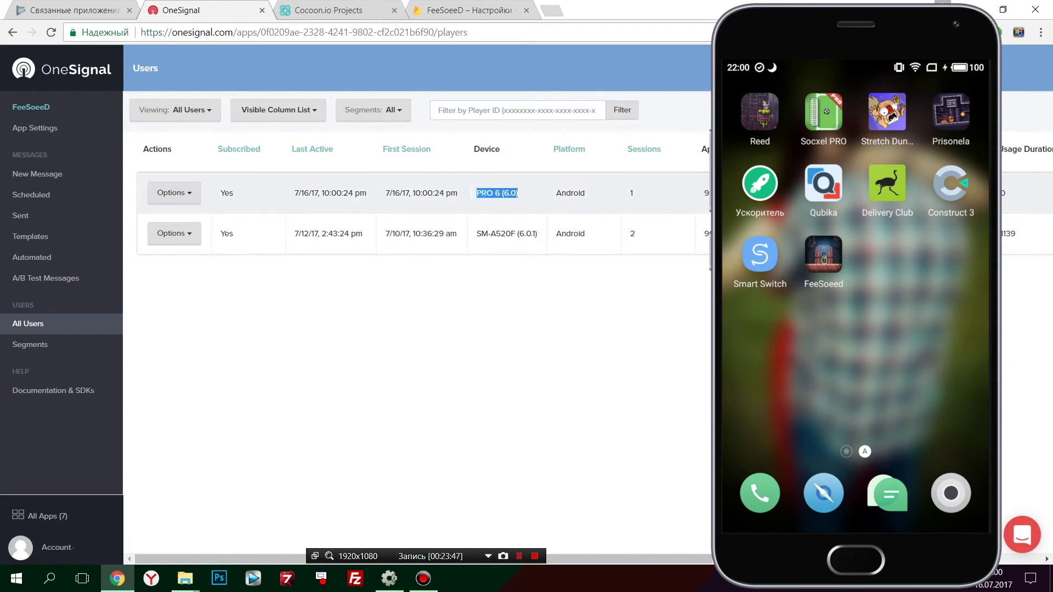
{"action": "left_click", "coordinate": [417, 372]}
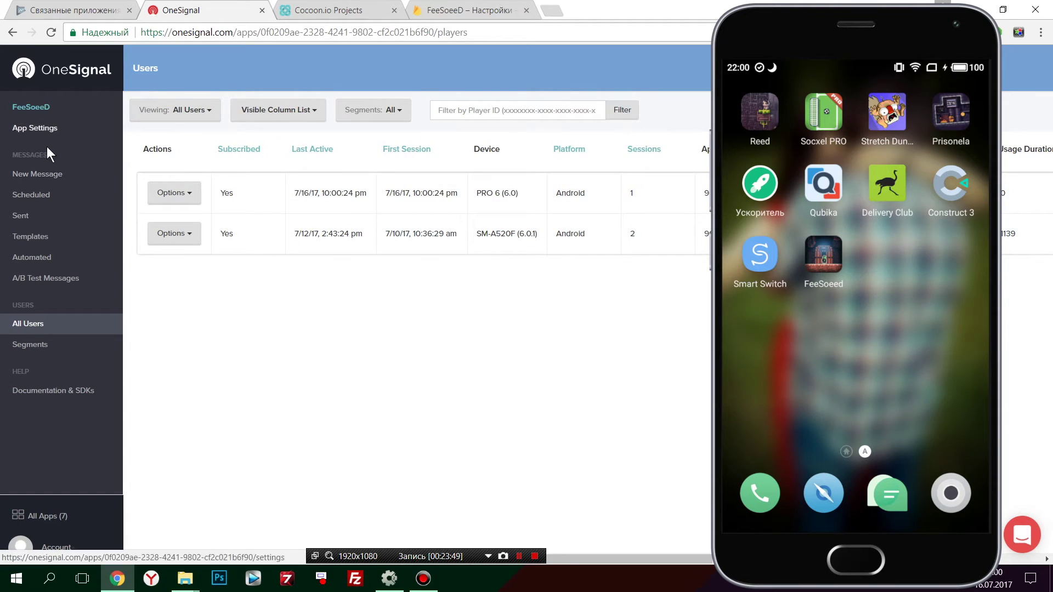
Compose a new push message addressed to everyone, with the English message text "Hello!" and no title
{"action": "left_click", "coordinate": [46, 174]}
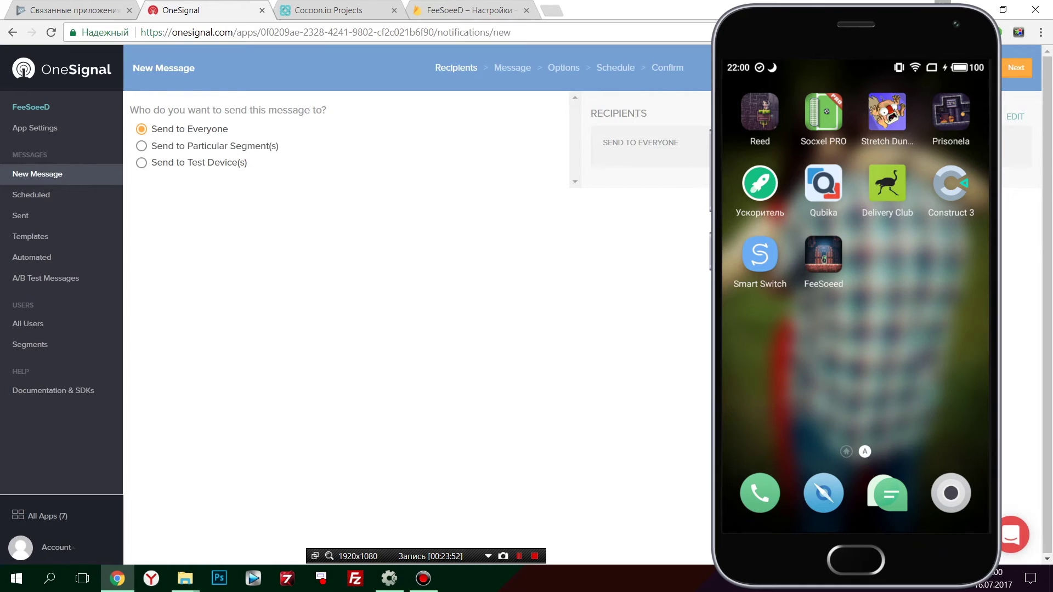
{"action": "left_click", "coordinate": [1011, 69]}
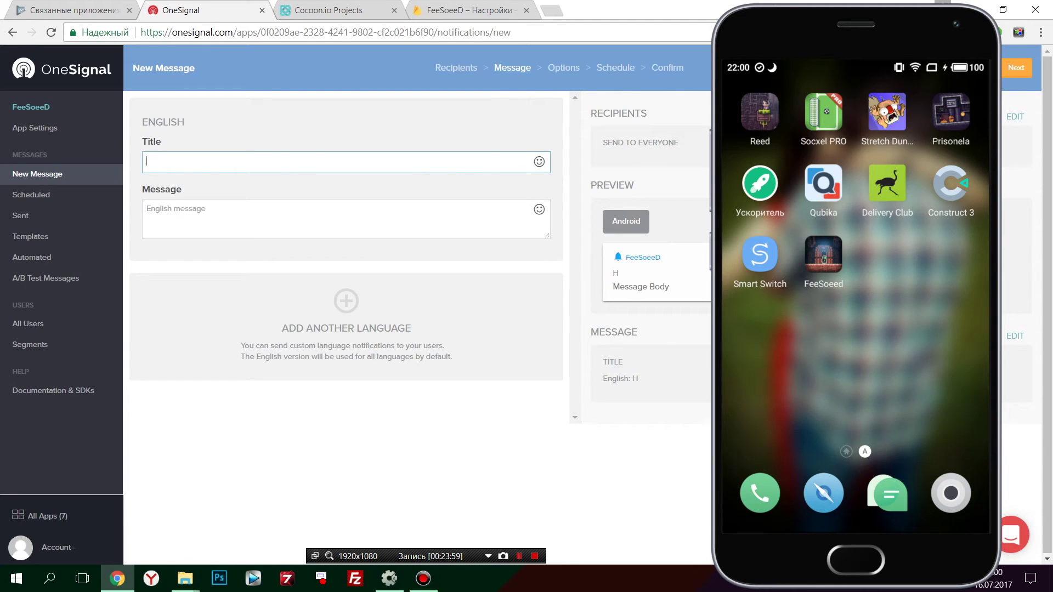
{"action": "left_click", "coordinate": [147, 208]}
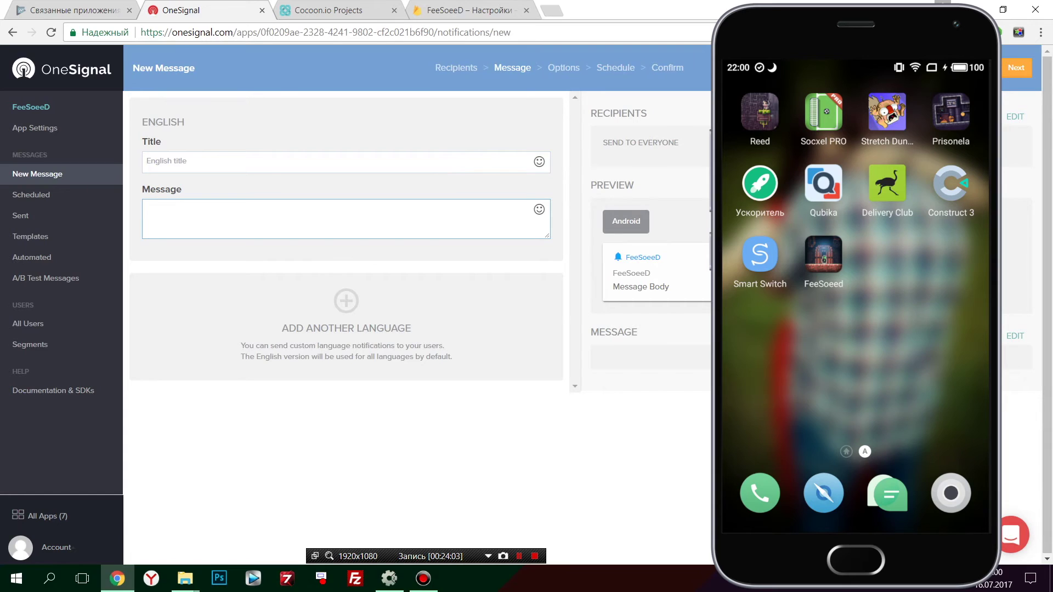
{"action": "type", "text": "Hello!"}
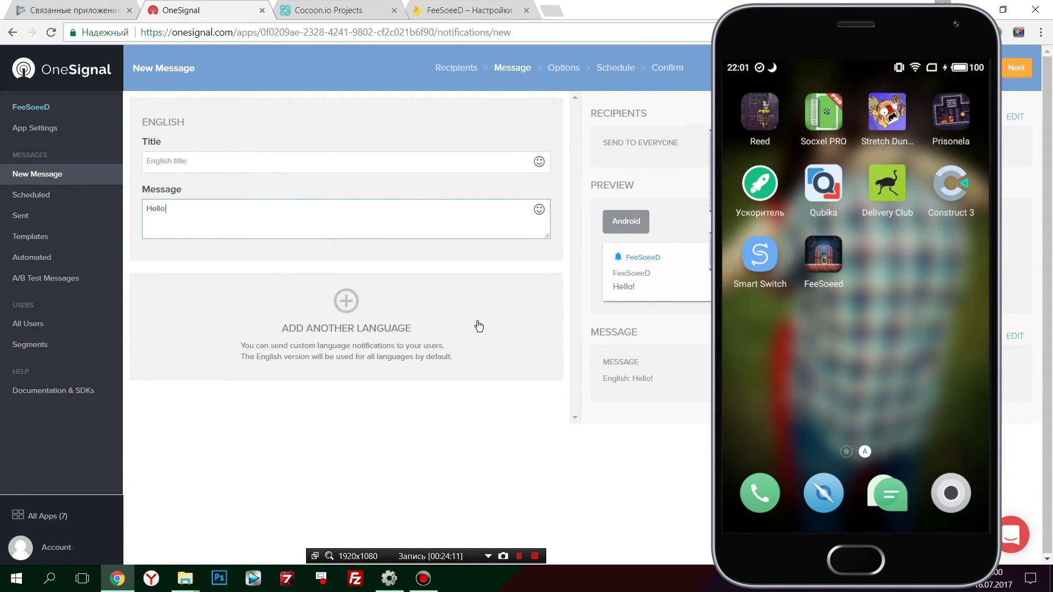
{"action": "key", "text": "BackSpace"}
Send the message immediately to all users with the default Google Android options, after checking its summary
{"action": "left_click", "coordinate": [1017, 72]}
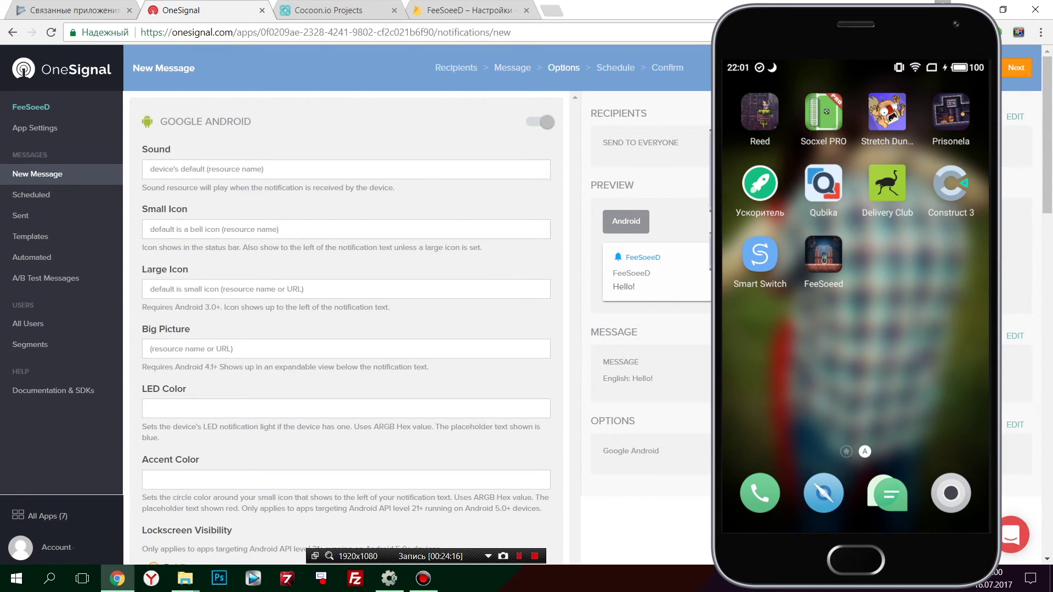
{"action": "left_click", "coordinate": [1015, 68]}
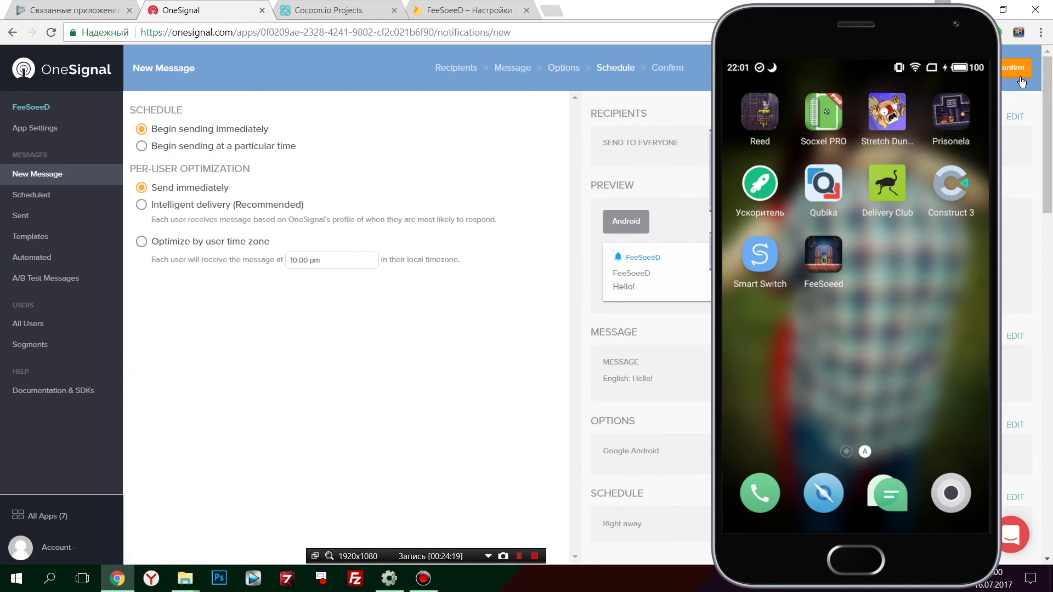
{"action": "left_click", "coordinate": [1014, 71]}
{"action": "scroll", "coordinate": [1001, 78], "scroll_direction": "down", "scroll_amount": 5}
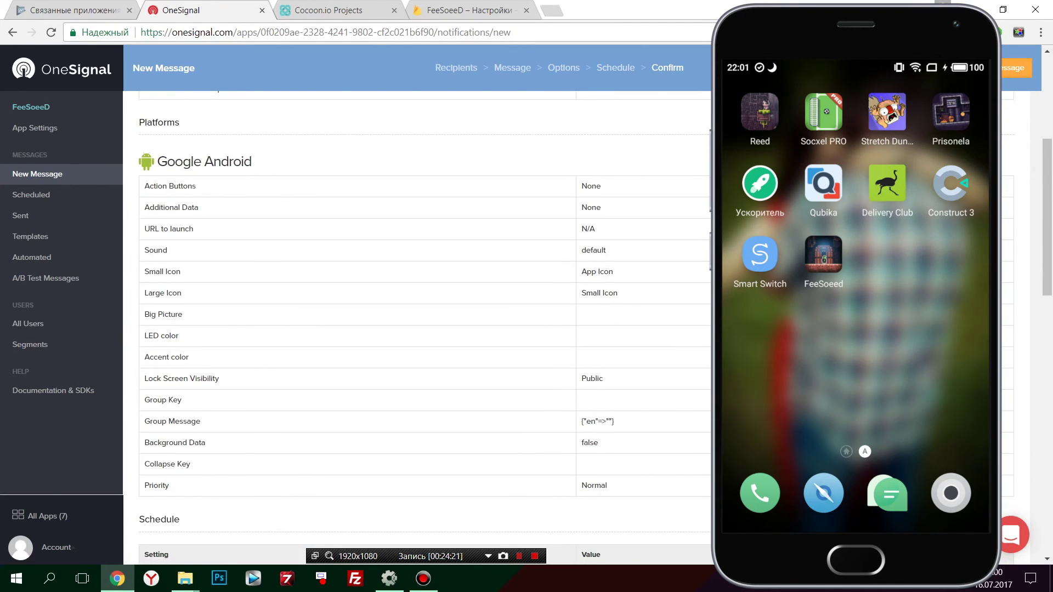
{"action": "left_click", "coordinate": [1014, 68]}
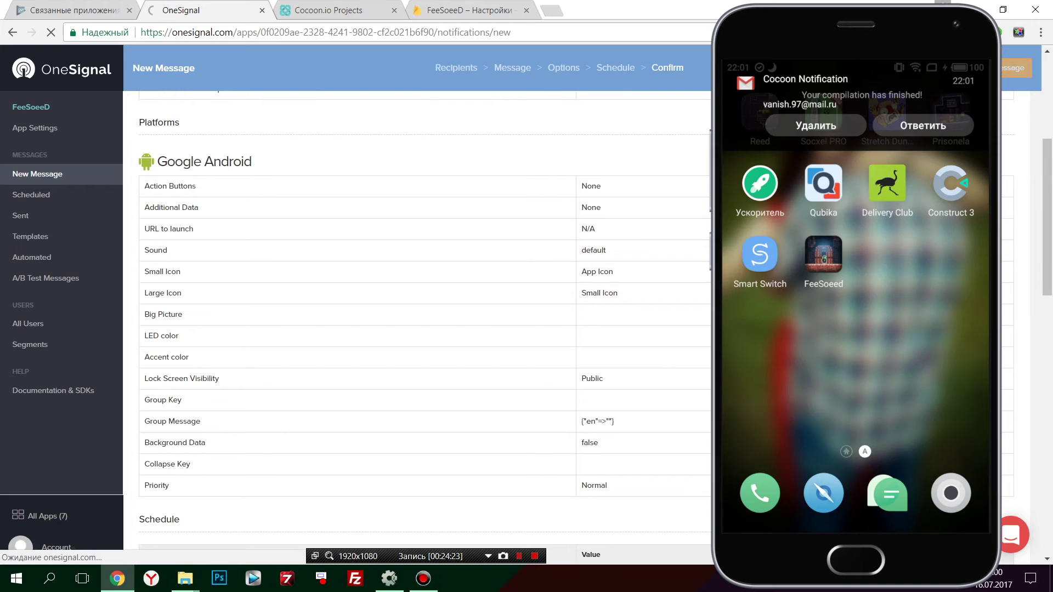